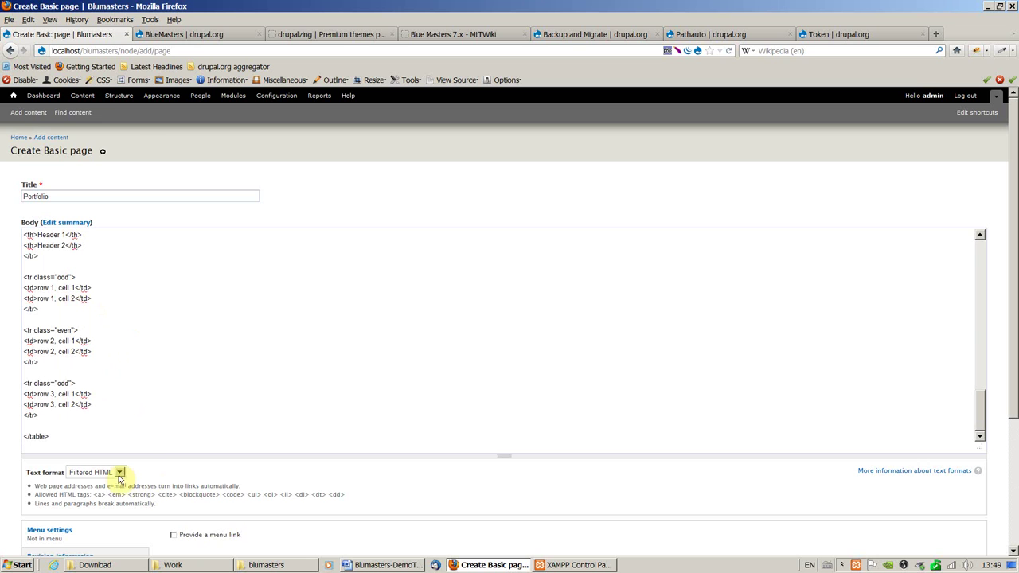
Step: Save the Portfolio page with the Full HTML text format, and view the site's About and Home pages
left_click(87, 494)
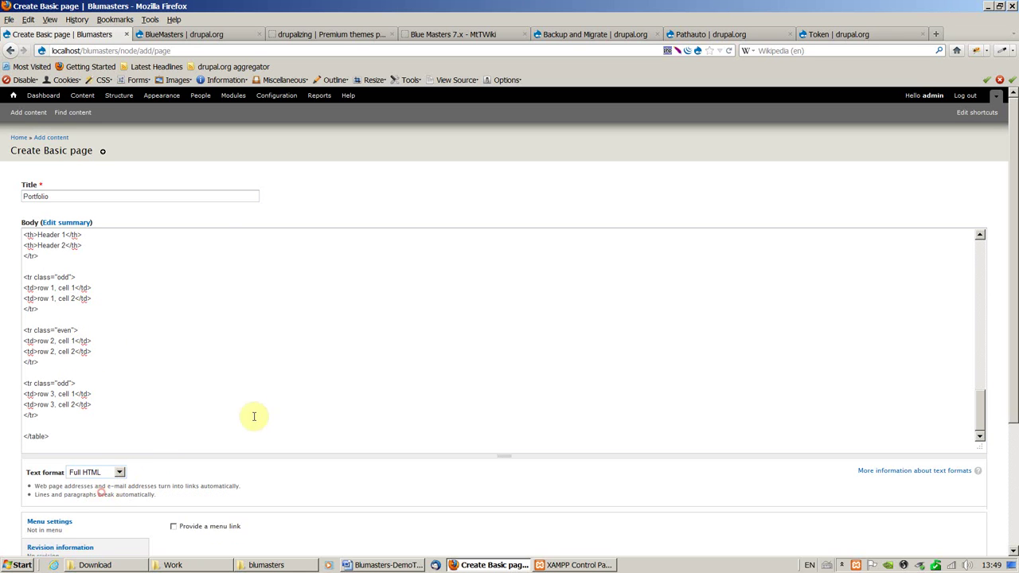
scroll(247, 383, "down", 3)
scroll(239, 390, "down", 1)
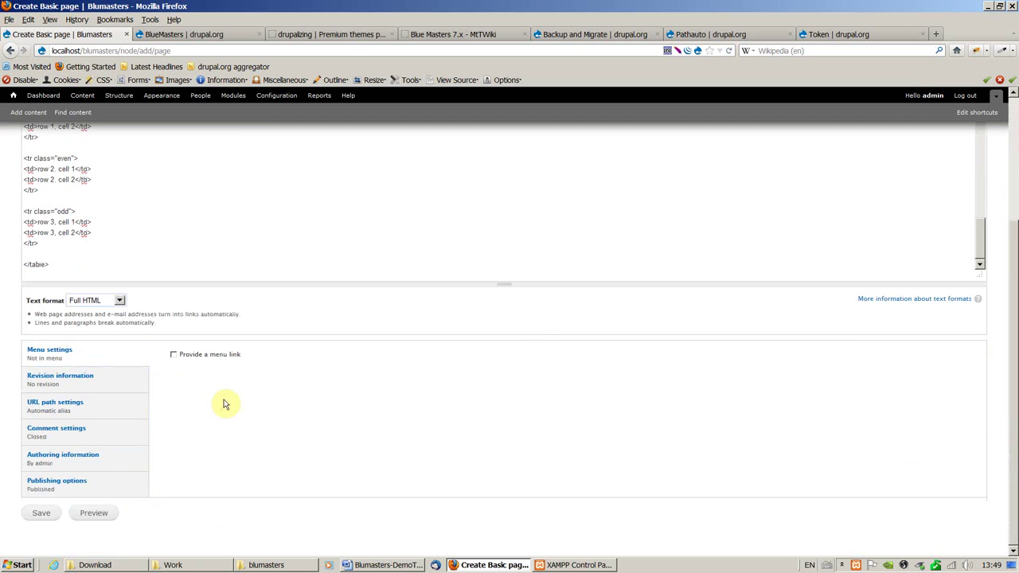
left_click(41, 513)
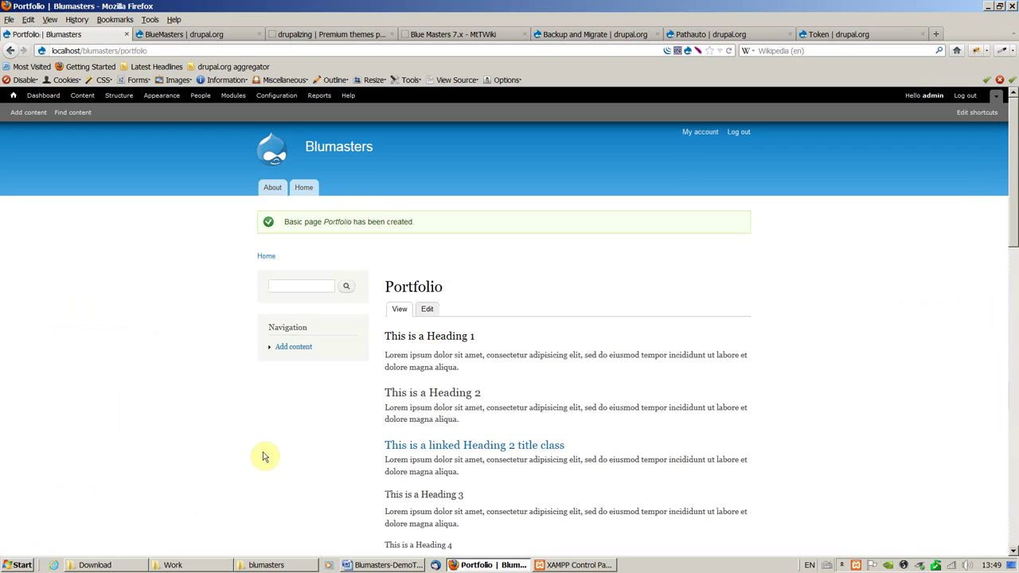
left_click(277, 191)
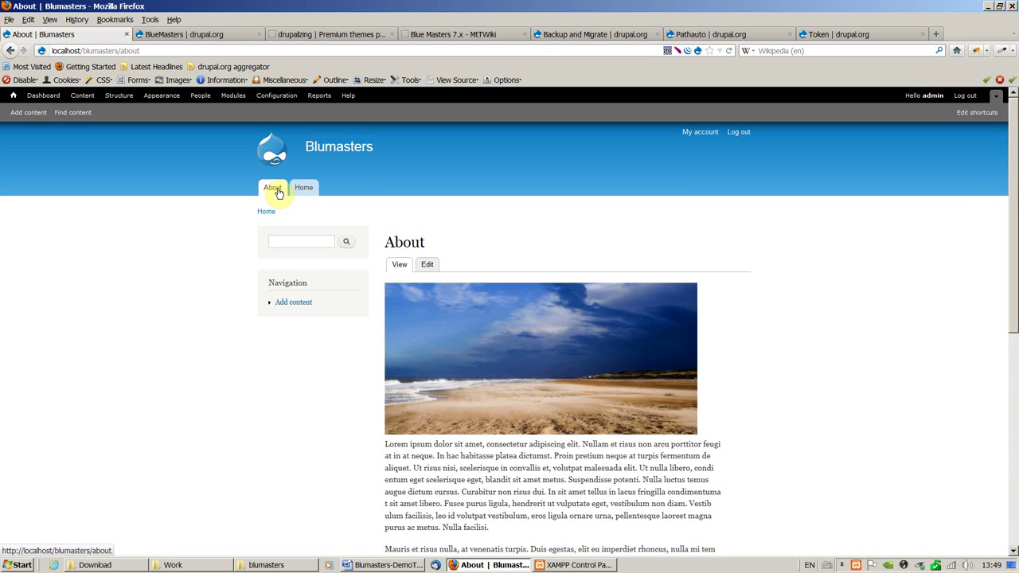
left_click(301, 193)
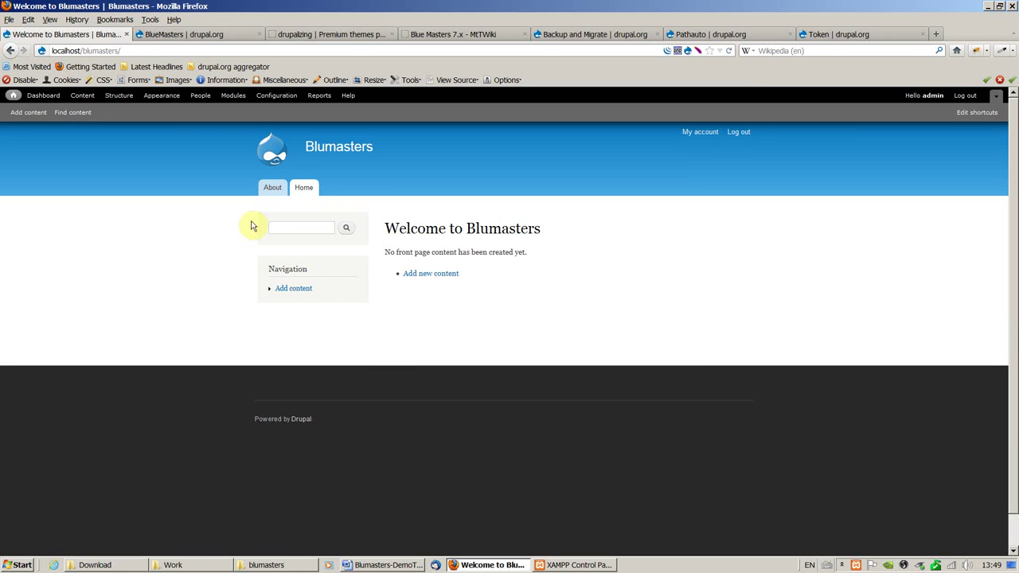
Step: Edit the existing Portfolio page to provide a menu link, save it, and check the link on the site's front page
left_click(88, 96)
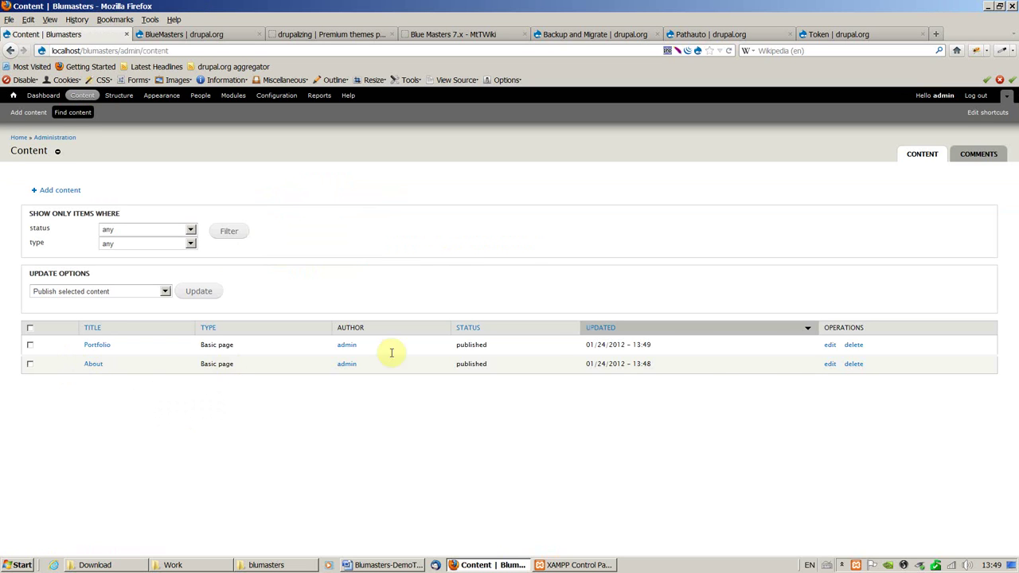
left_click(830, 347)
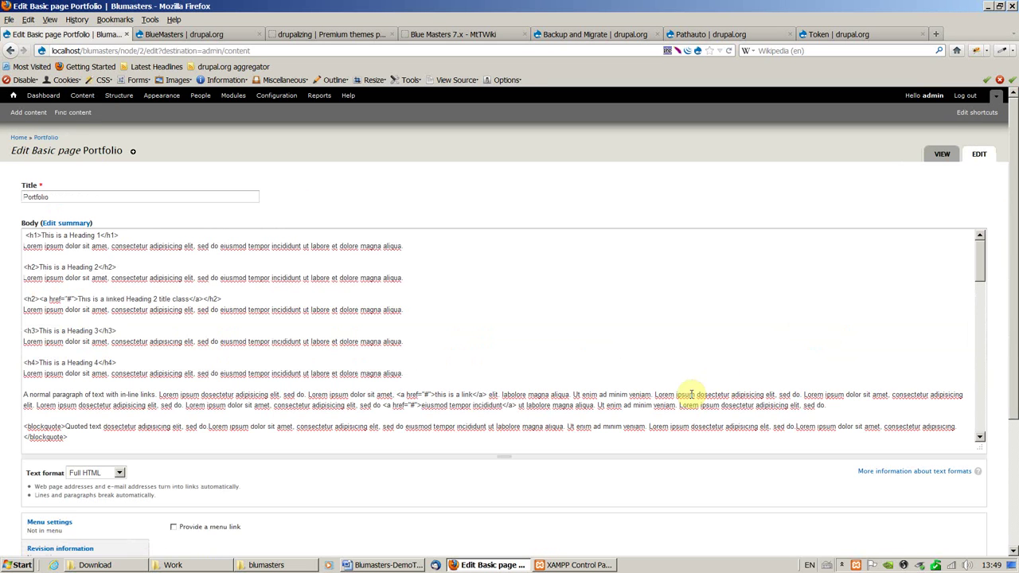
scroll(1009, 220, "down", 4)
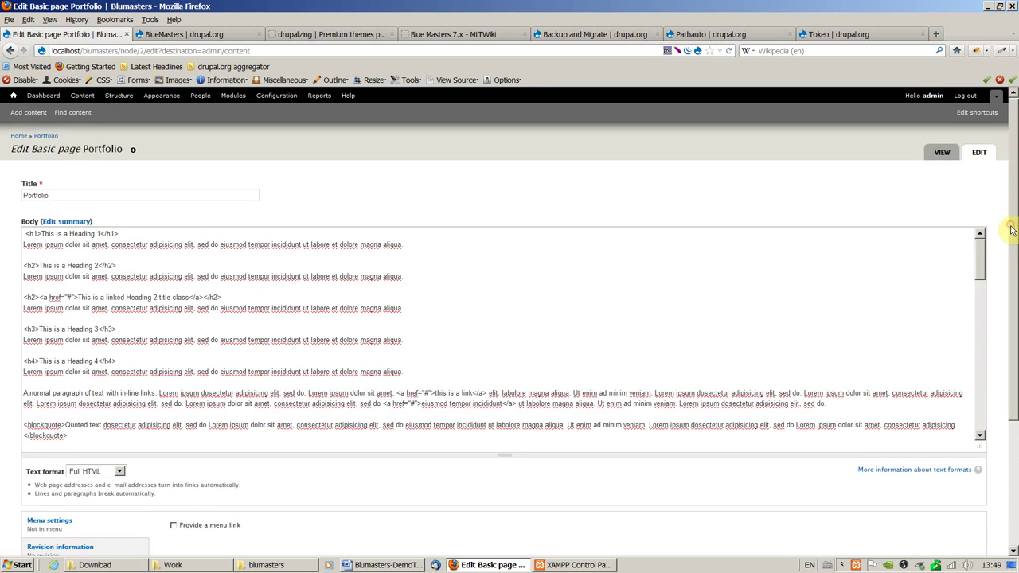
left_click(173, 349)
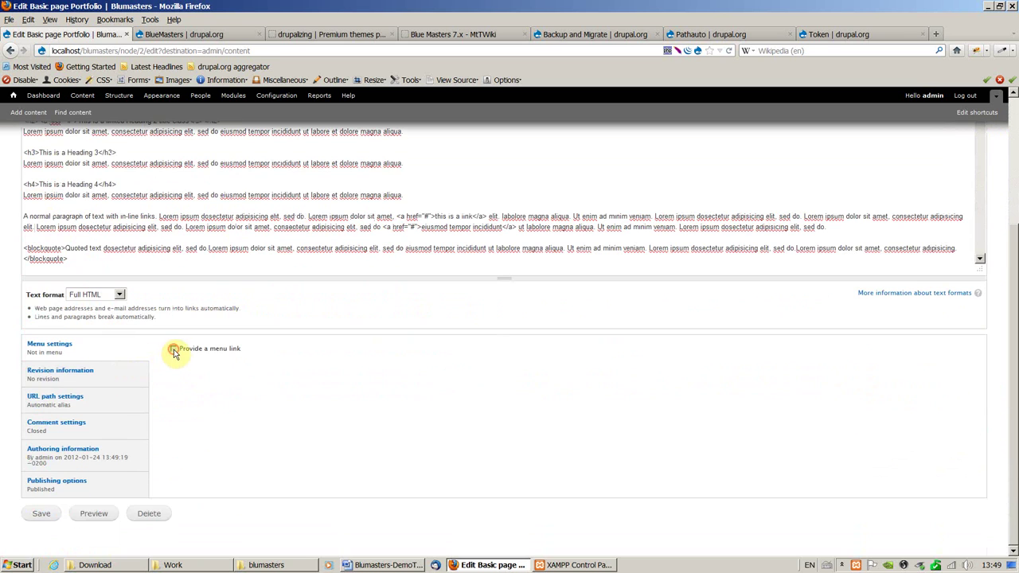
scroll(46, 521, "down", 2)
left_click(45, 521)
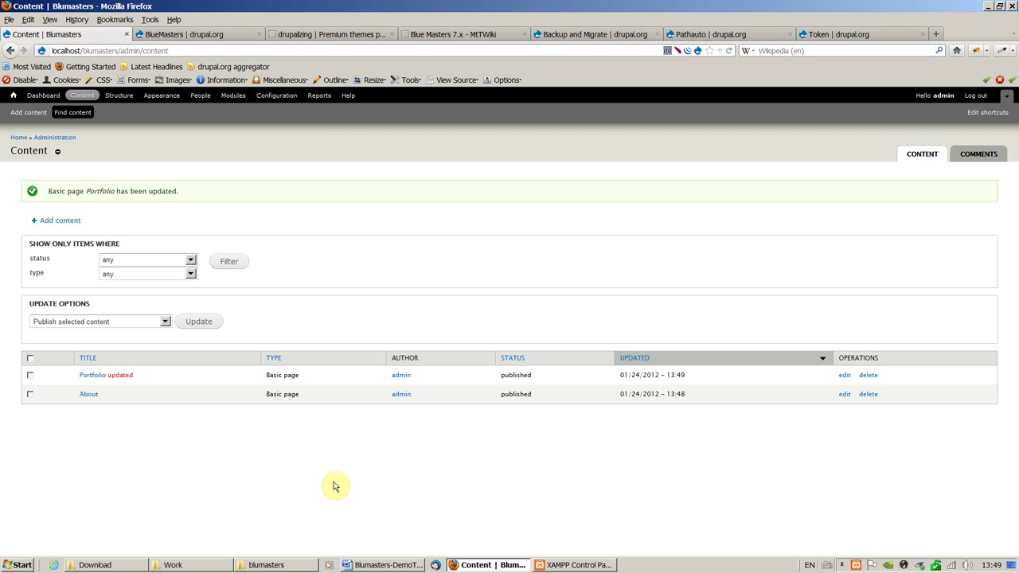
left_click(18, 137)
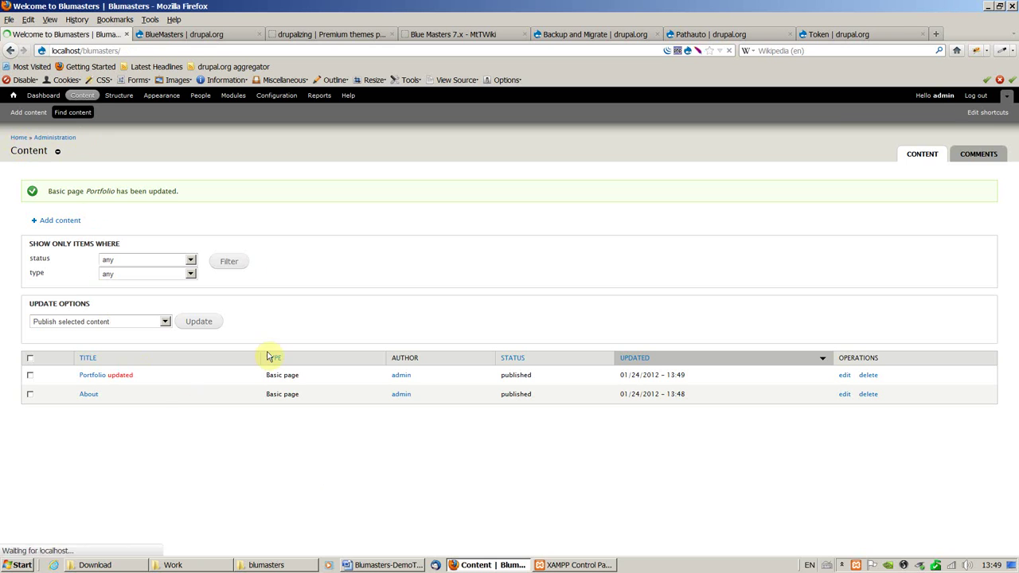
left_click(339, 193)
Step: Reorder the Main menu links to Home, Portfolio, About, save the configuration, and return to the site's front page
left_click(122, 97)
left_click(50, 251)
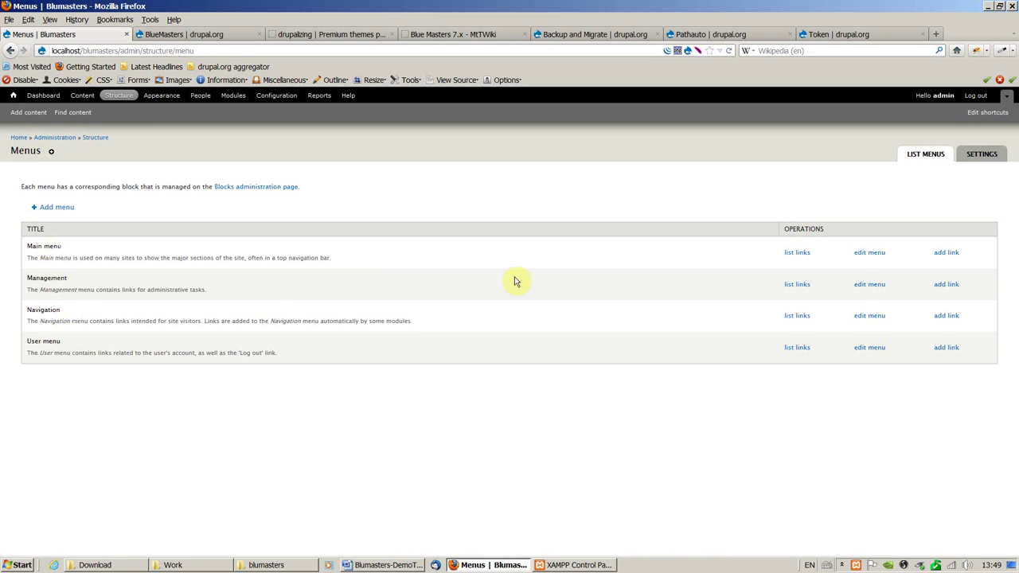
left_click(802, 255)
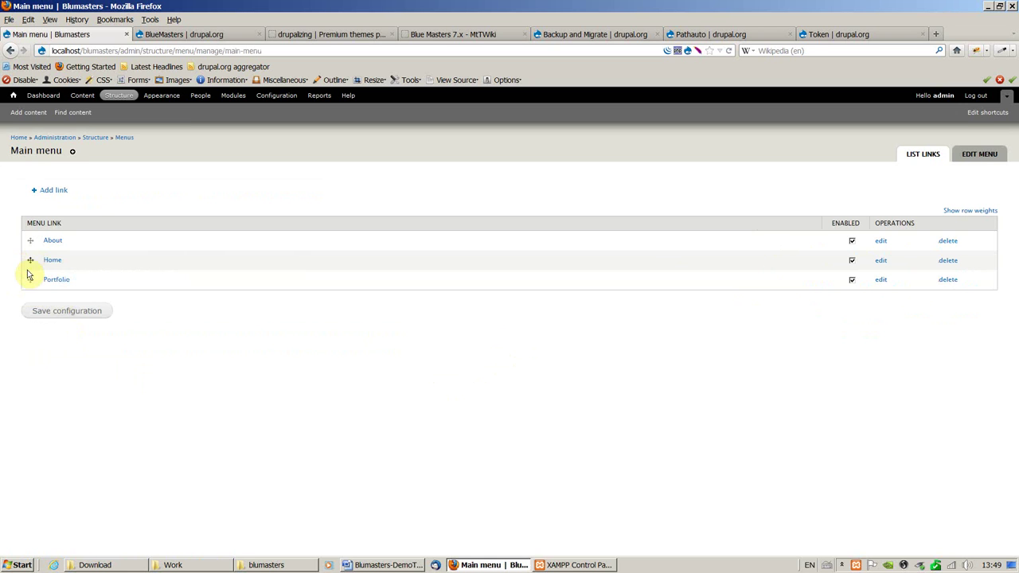
left_click_drag(30, 261, 31, 240)
left_click_drag(30, 312, 30, 293)
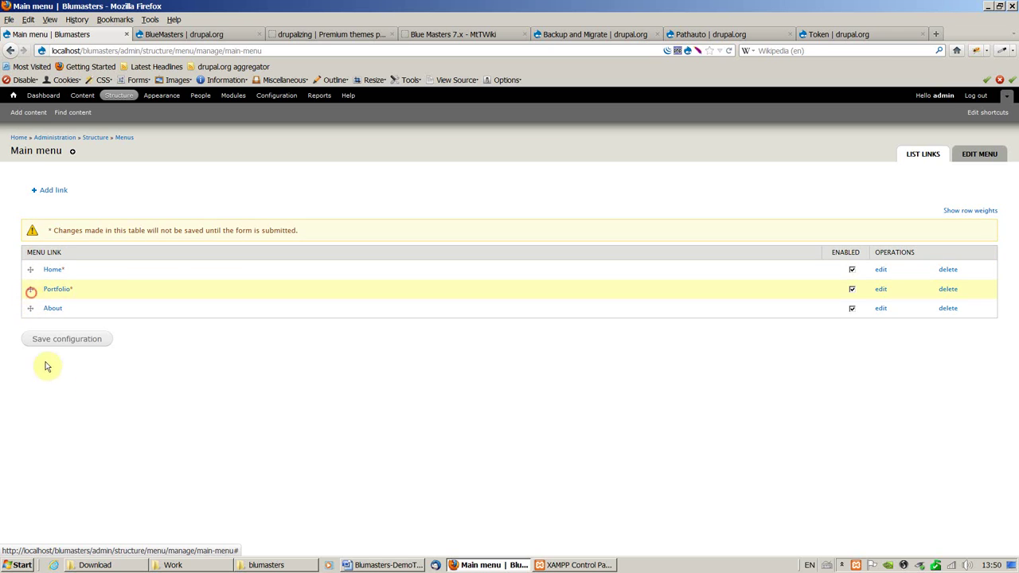
left_click(68, 341)
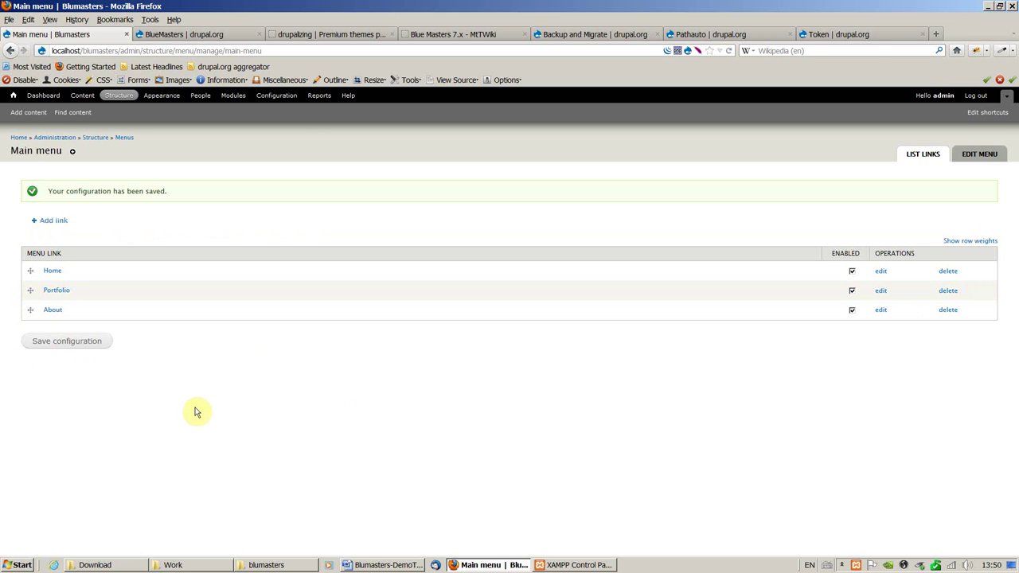
left_click(18, 141)
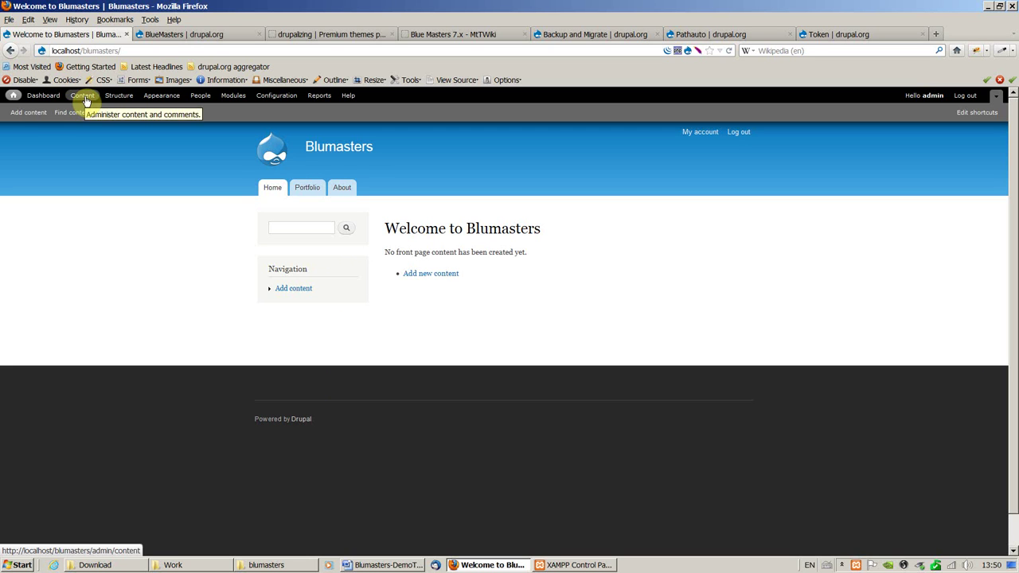
Step: Start a new Article, switch to Blumasters-DemoText.doc in Word, and copy the title "Jamaica Secrets" from the Articles list
left_click(32, 115)
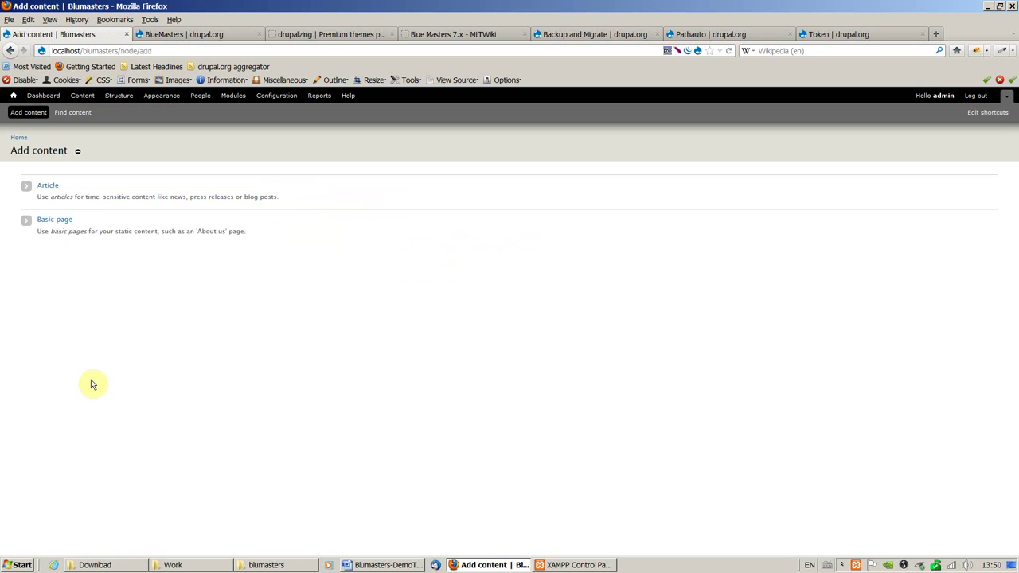
left_click(47, 186)
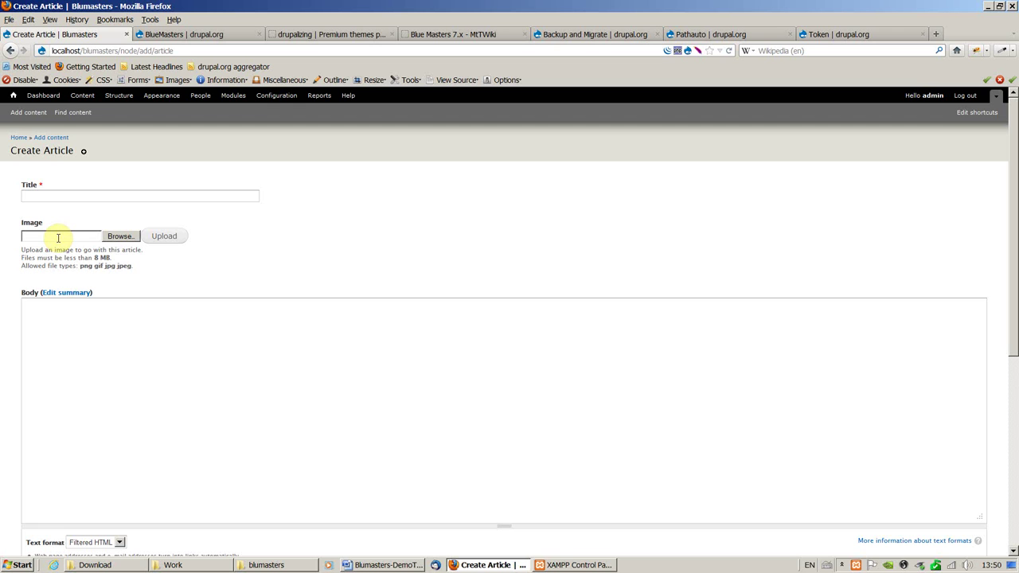
left_click(388, 566)
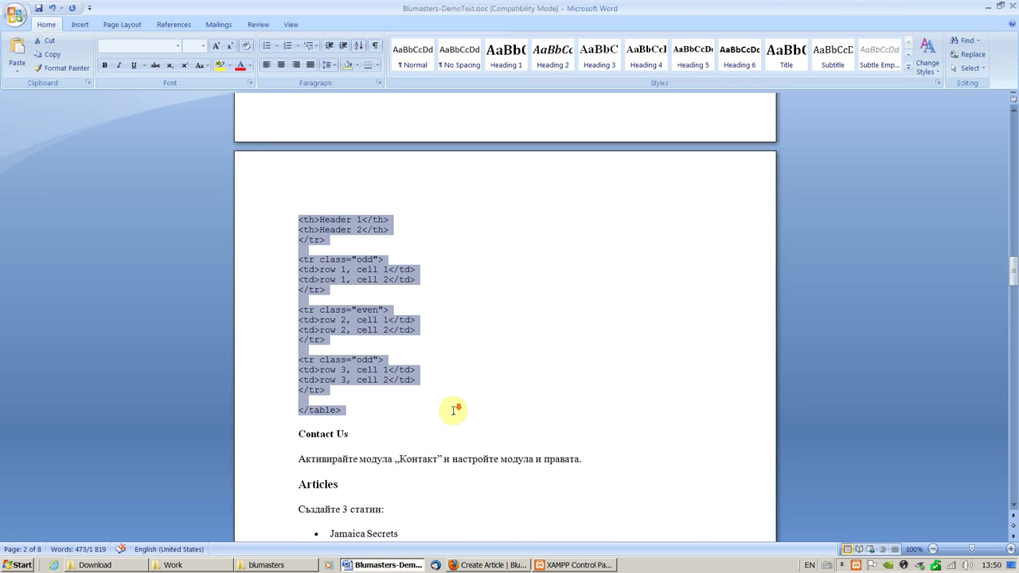
scroll(453, 415, "down", 2)
scroll(453, 411, "down", 6)
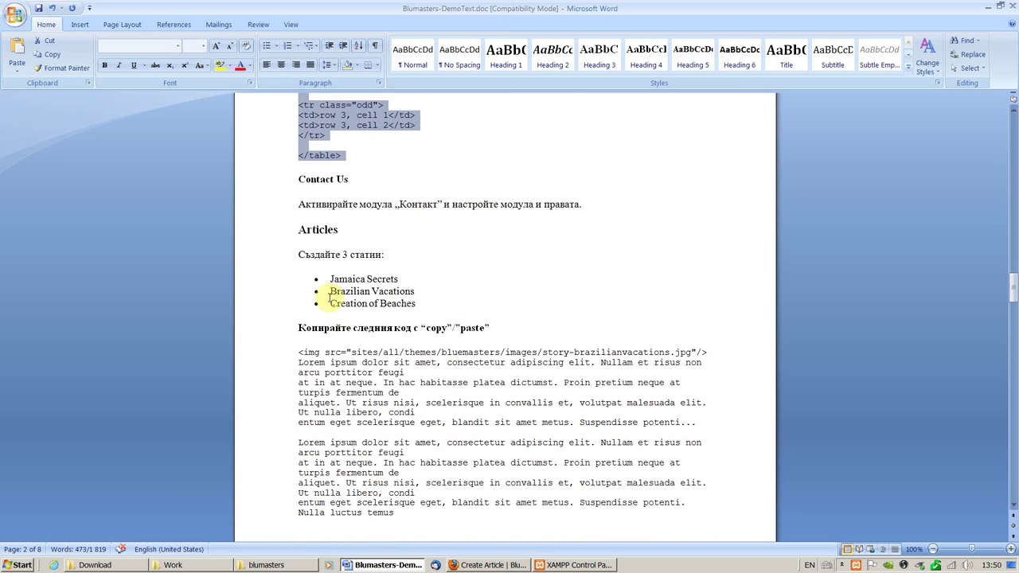
left_click_drag(331, 279, 406, 279)
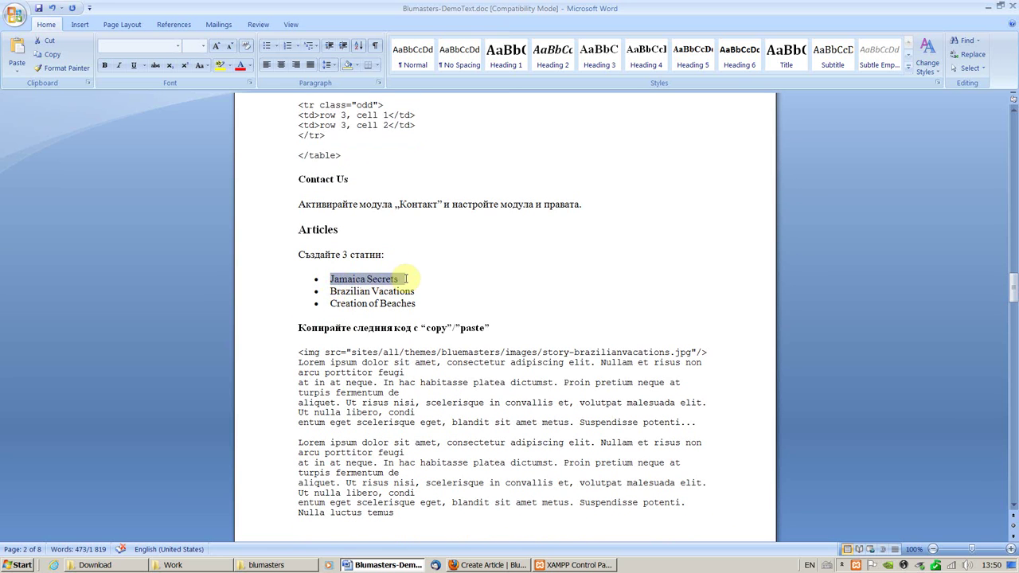
right_click(369, 282)
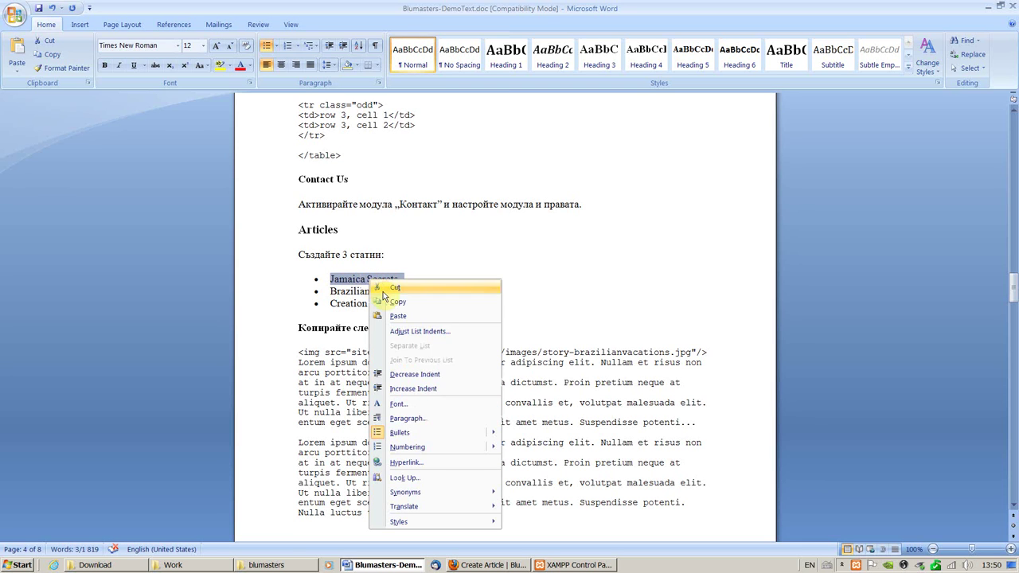
left_click(401, 305)
Step: Switch back to Firefox and enter "Jamaica secrets" as the article title, without the pasted bullet
left_click(487, 566)
right_click(40, 198)
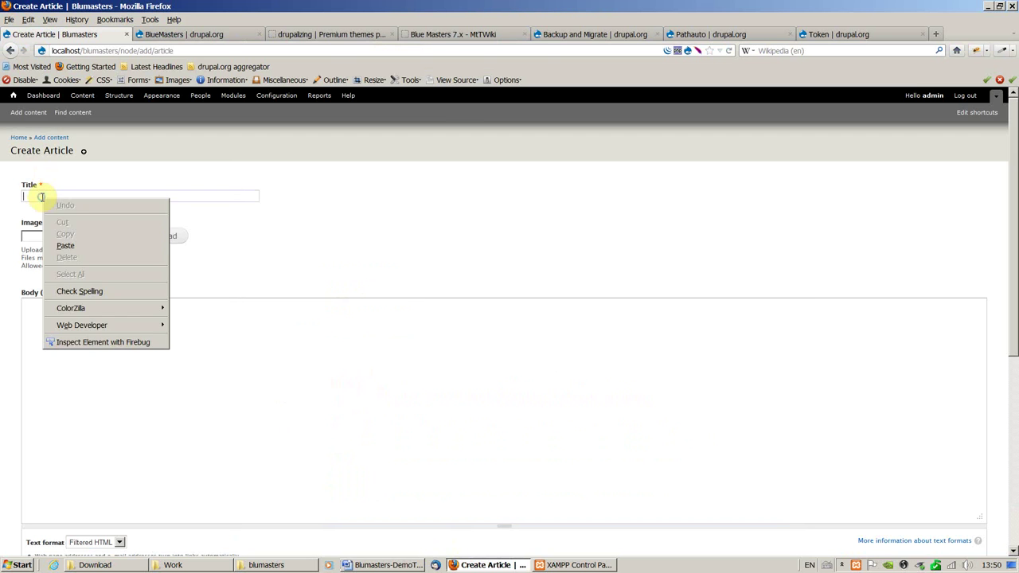
left_click(69, 246)
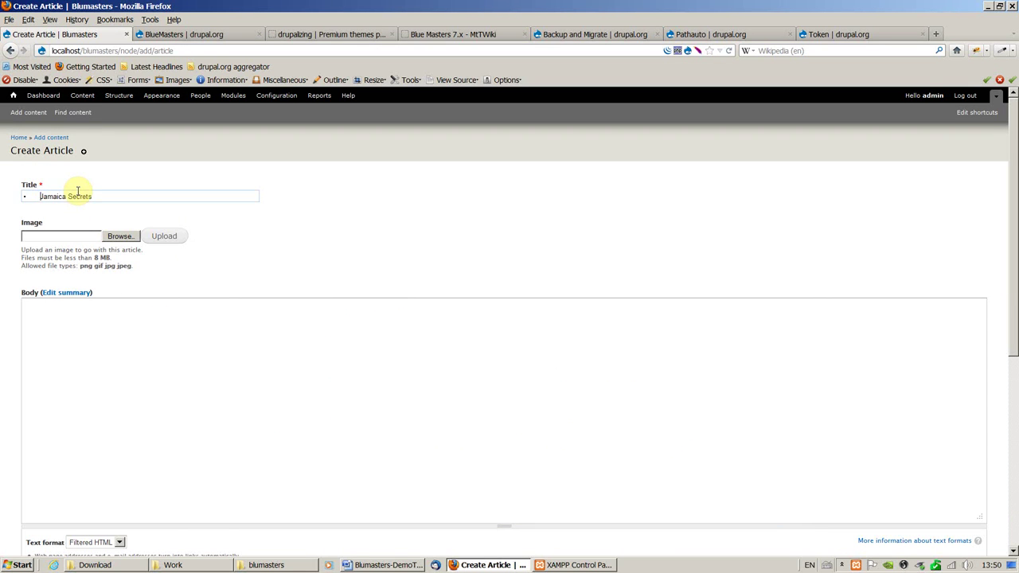
key("Delete")
left_click(69, 208)
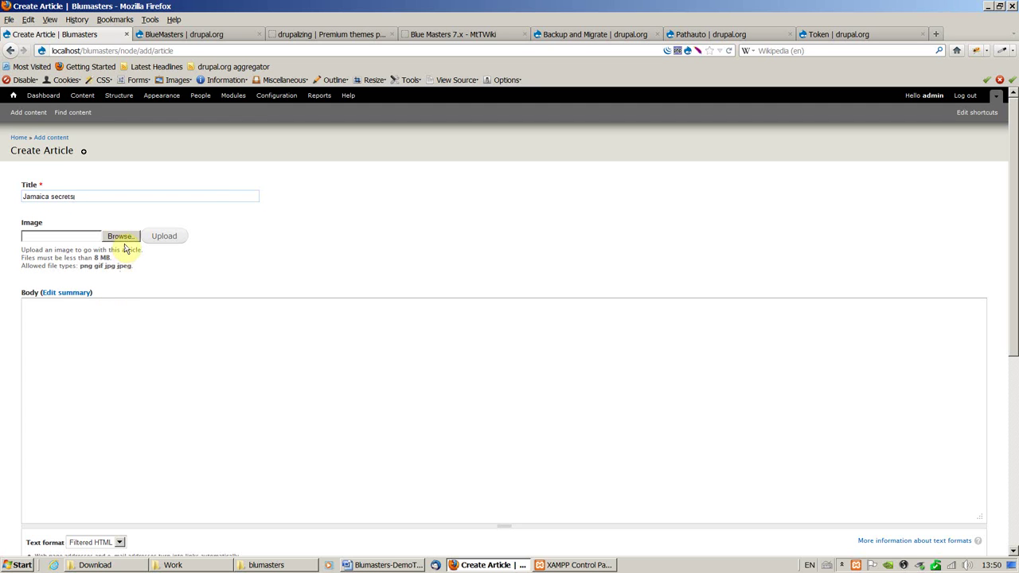
Step: Copy the first article text block, starting with the story-brazilianvacations.jpg image tag, from the Word document into the article body in Firefox
left_click(384, 566)
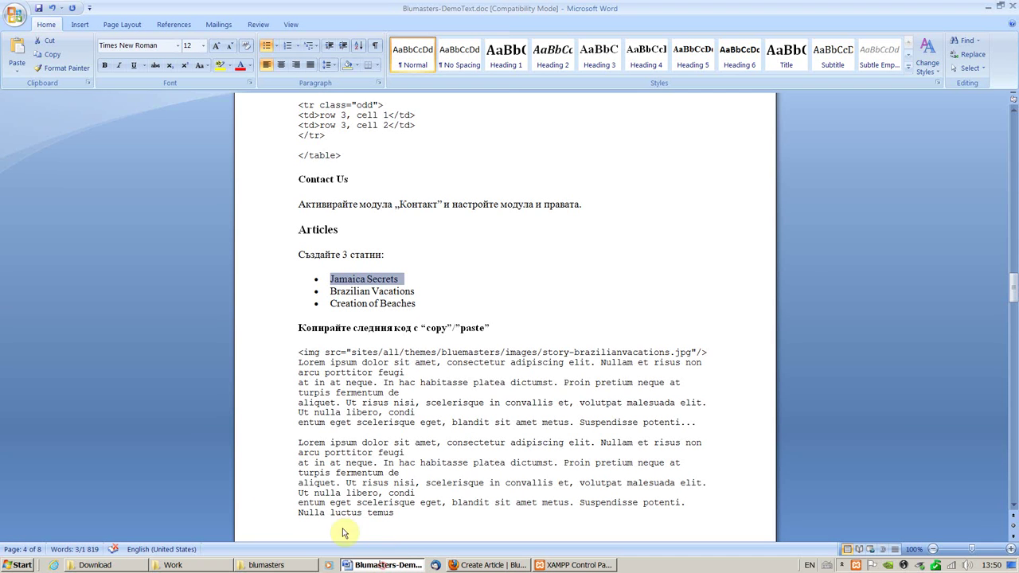
left_click_drag(295, 352, 587, 311)
right_click(369, 292)
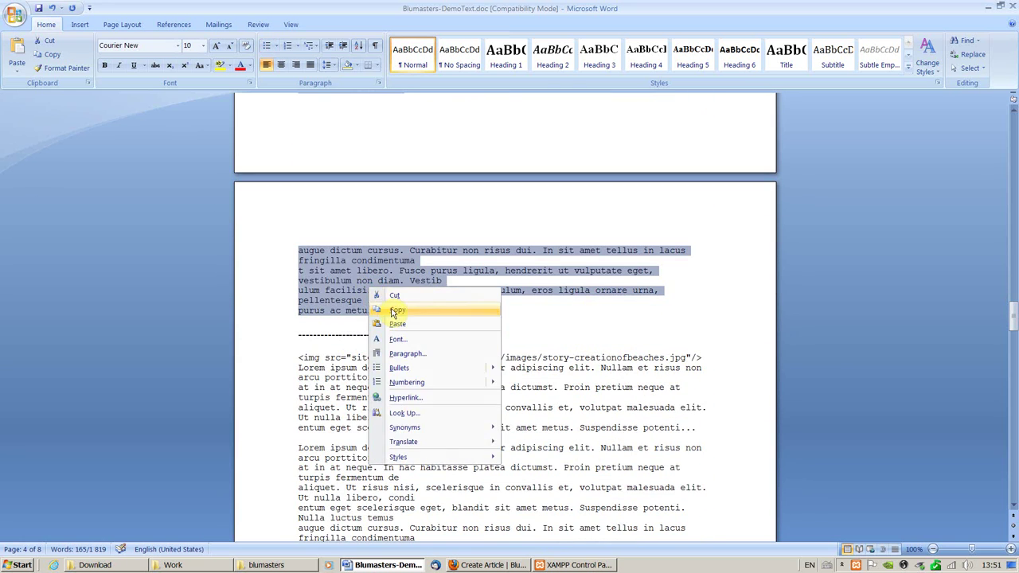
left_click(396, 310)
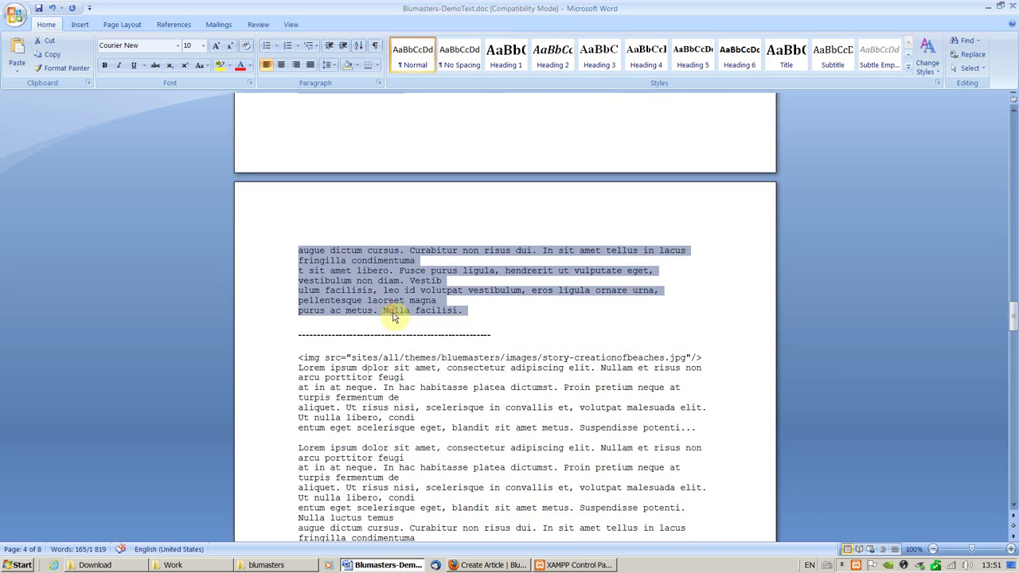
left_click(501, 567)
right_click(48, 318)
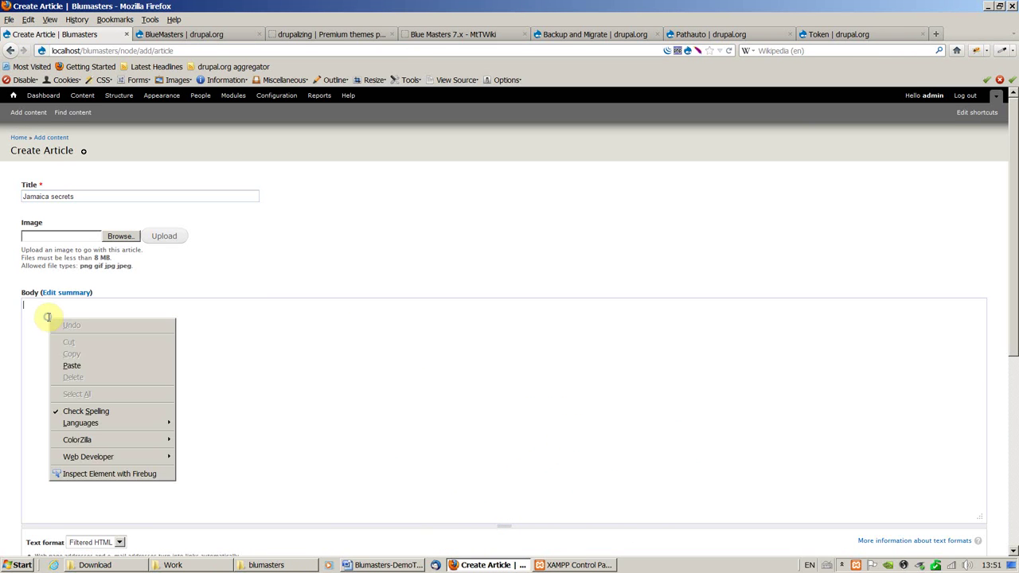
left_click(81, 368)
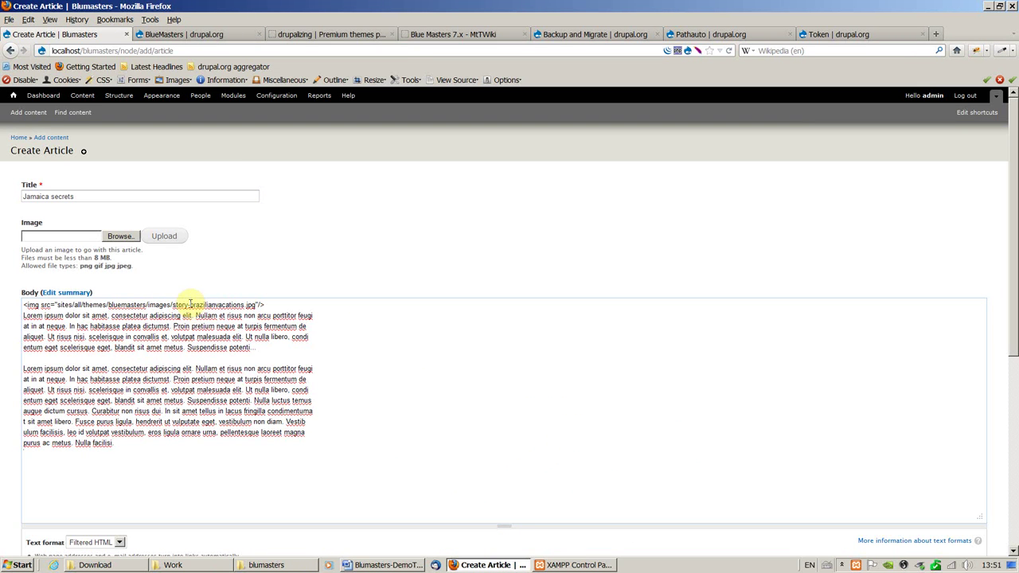
Step: Remove the story-brazilianvacations.jpg image tag and its empty line from the start of the article body
left_click_drag(272, 305, 24, 310)
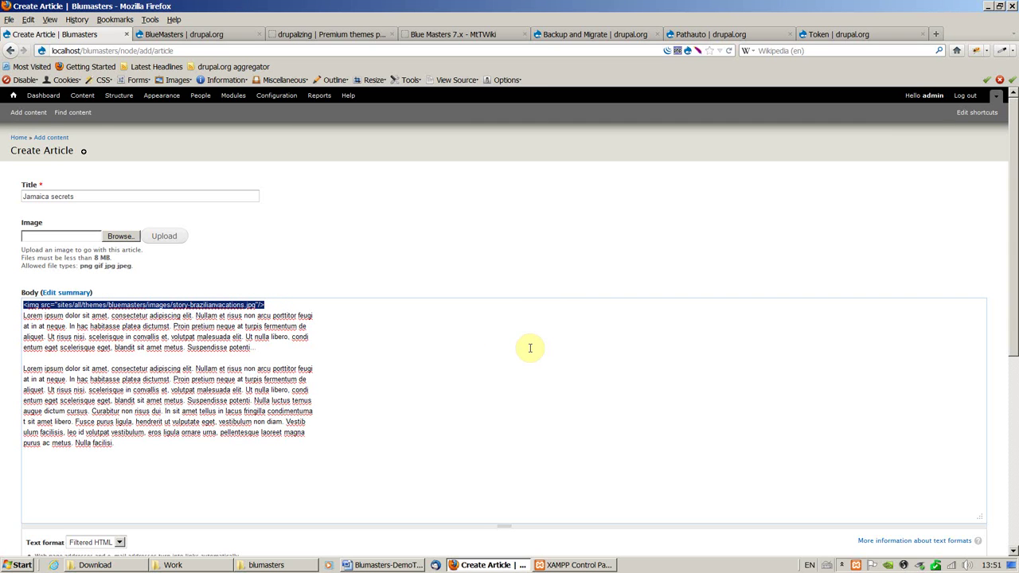
key("ctrl+x")
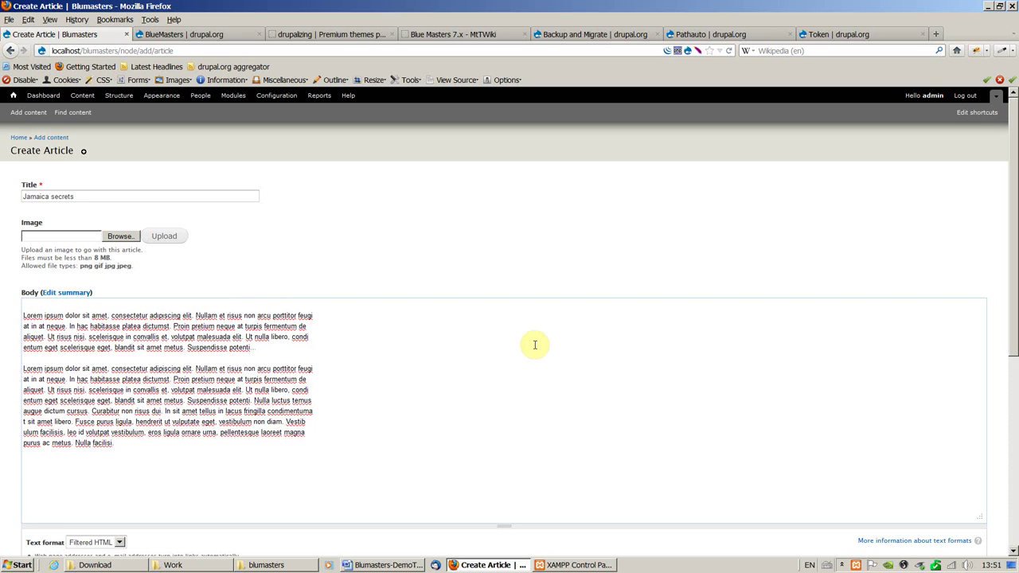
key("Delete")
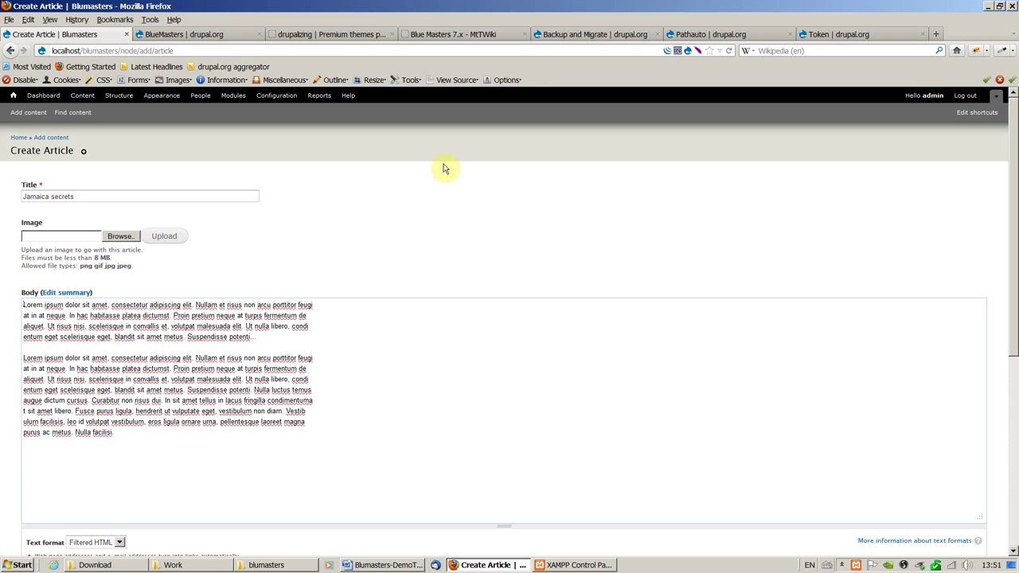
Step: Browse for the article image in the folder D:\xampp\htdocs\blumasters\sites\all\themes\bluemasters\images
left_click(120, 237)
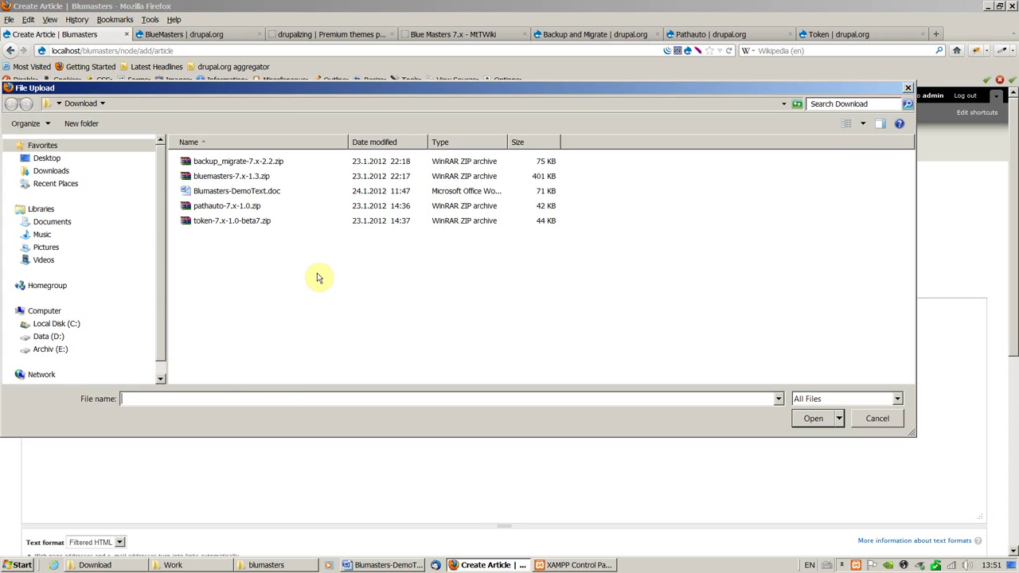
left_click(64, 338)
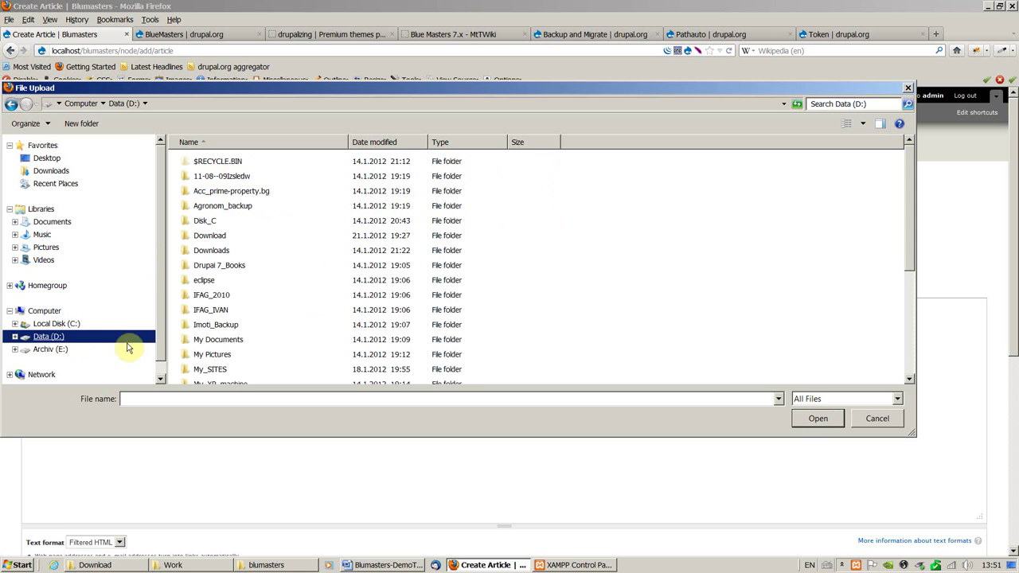
left_click_drag(909, 263, 908, 375)
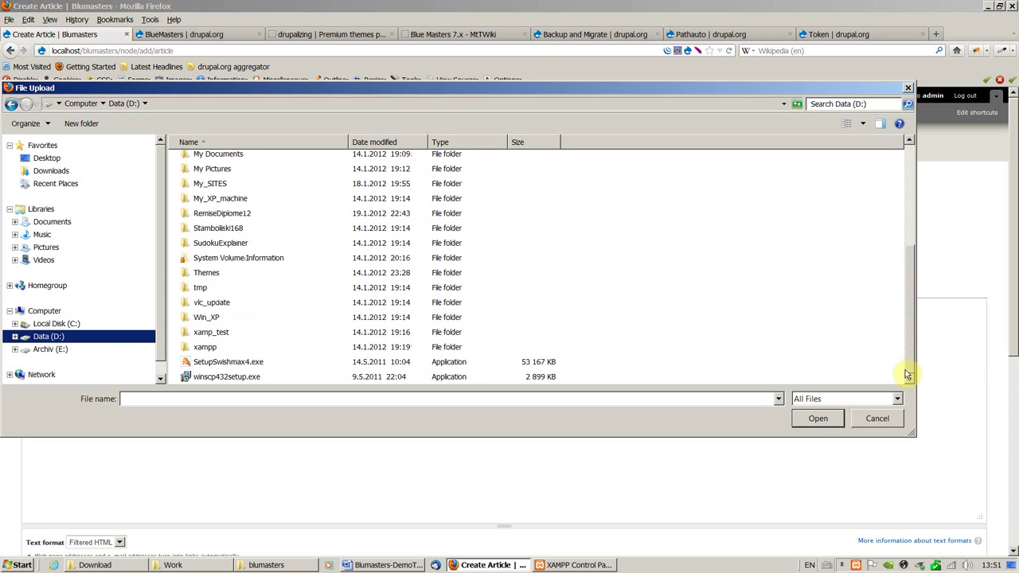
left_click(203, 349)
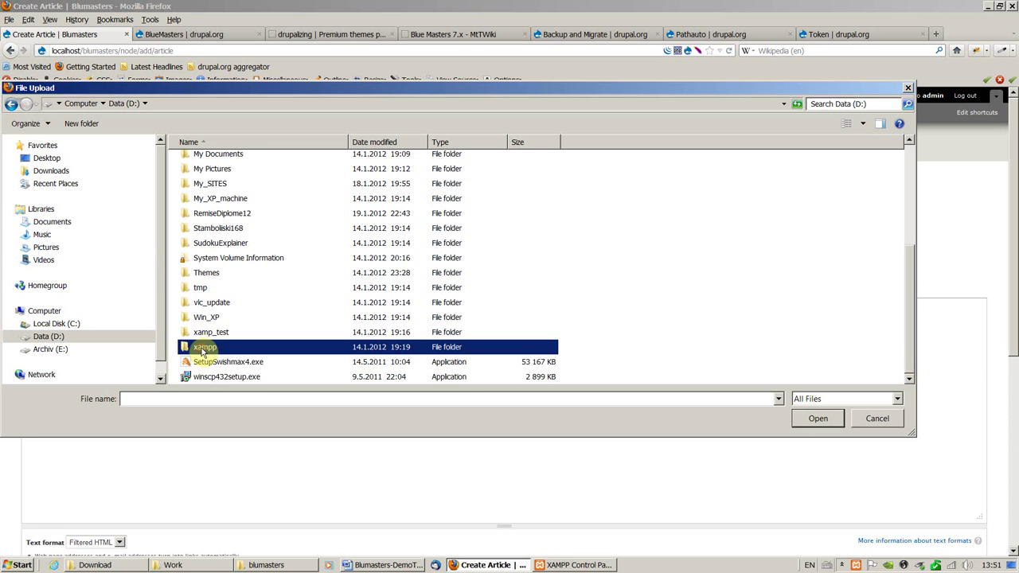
double_click(204, 349)
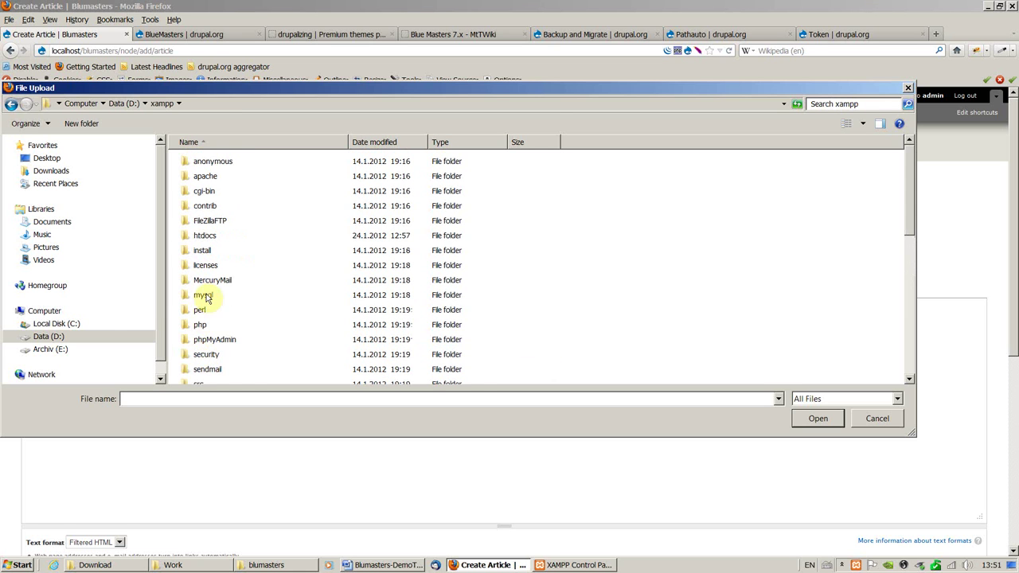
double_click(203, 236)
double_click(190, 222)
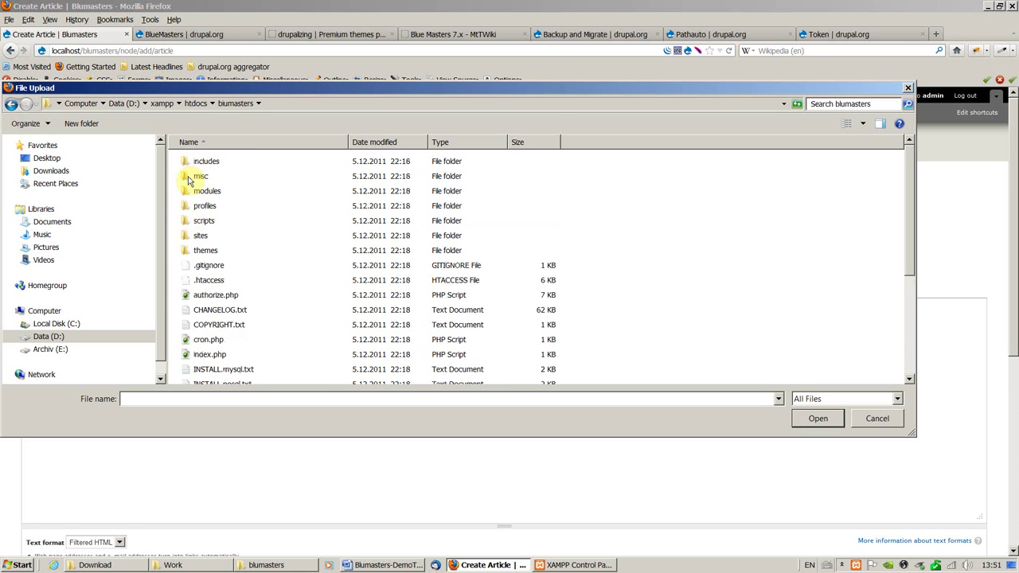
double_click(188, 236)
double_click(186, 162)
double_click(190, 177)
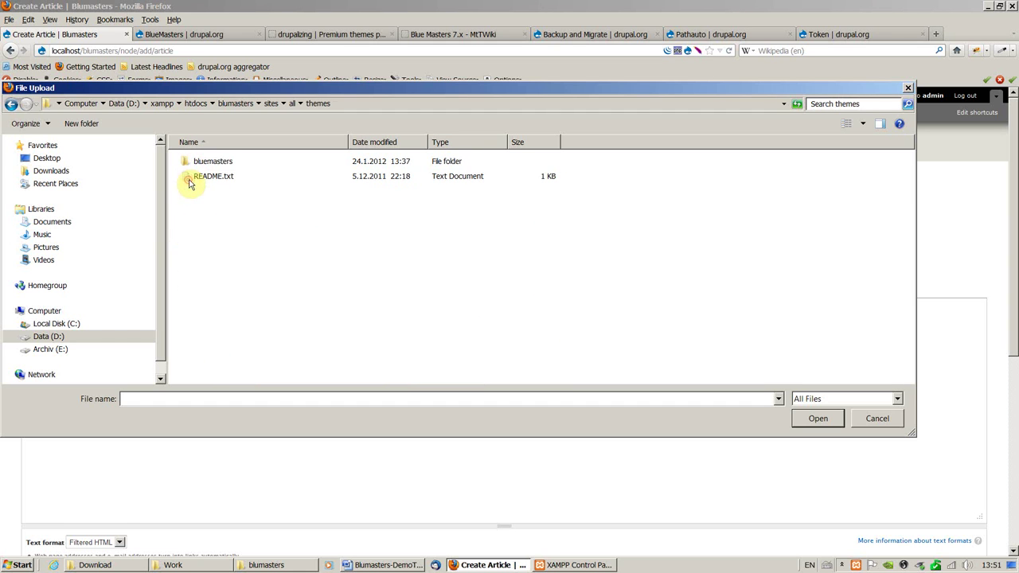
double_click(189, 161)
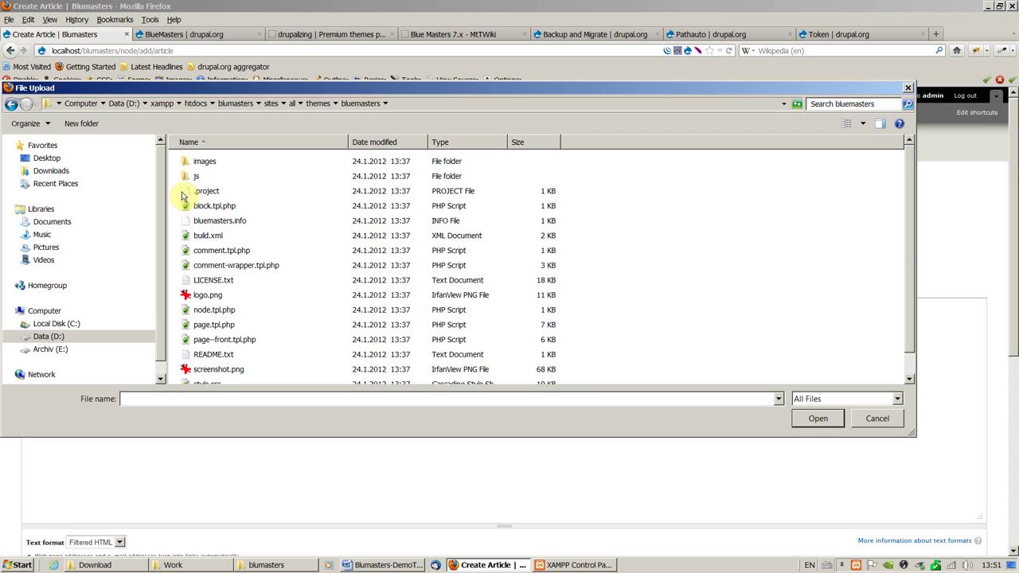
double_click(185, 162)
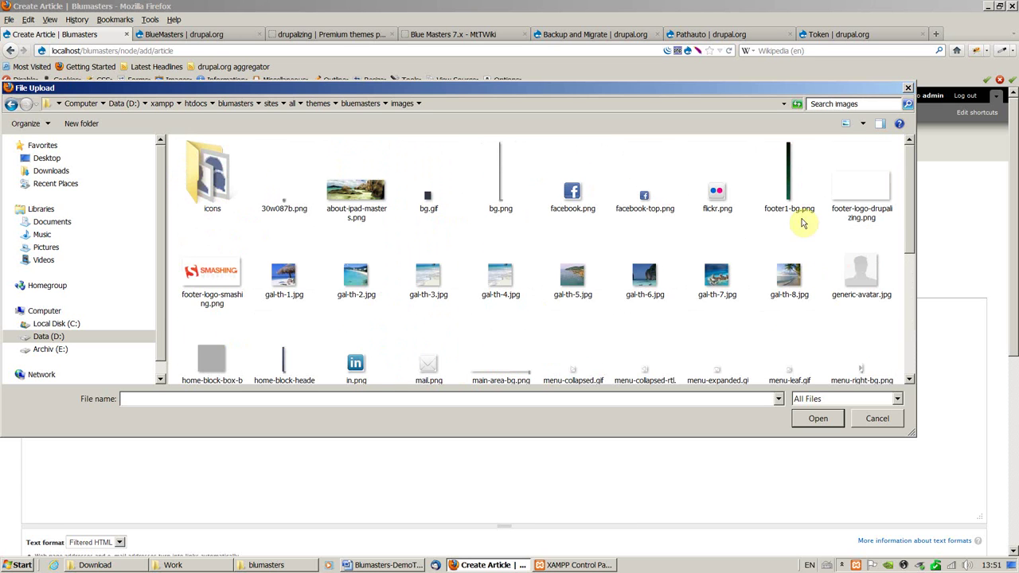
Step: Upload story-jamaicasecrets.jpg from the theme's images folder as the article image and try to save the article
scroll(909, 223, "down", 2)
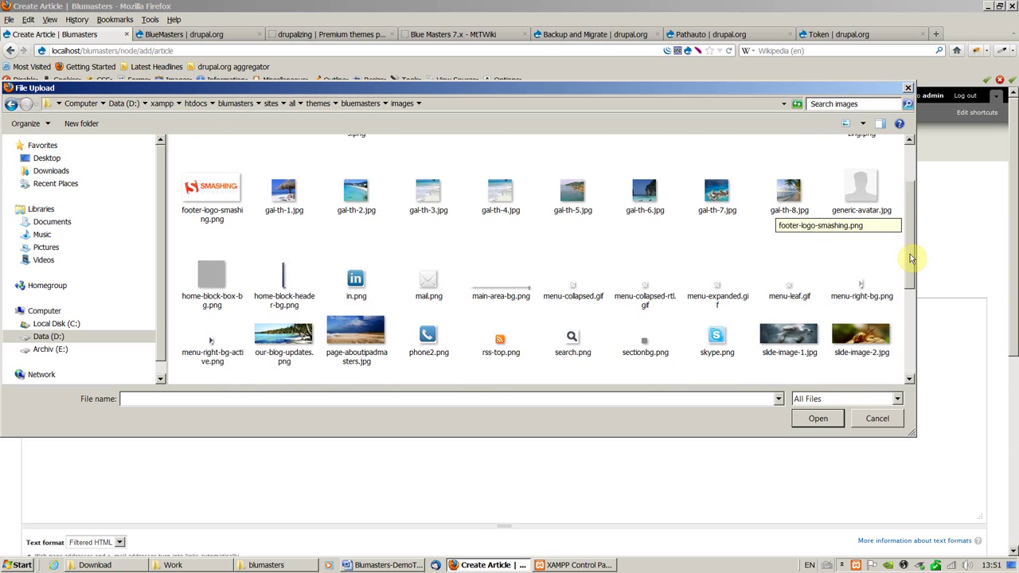
left_click_drag(912, 259, 912, 271)
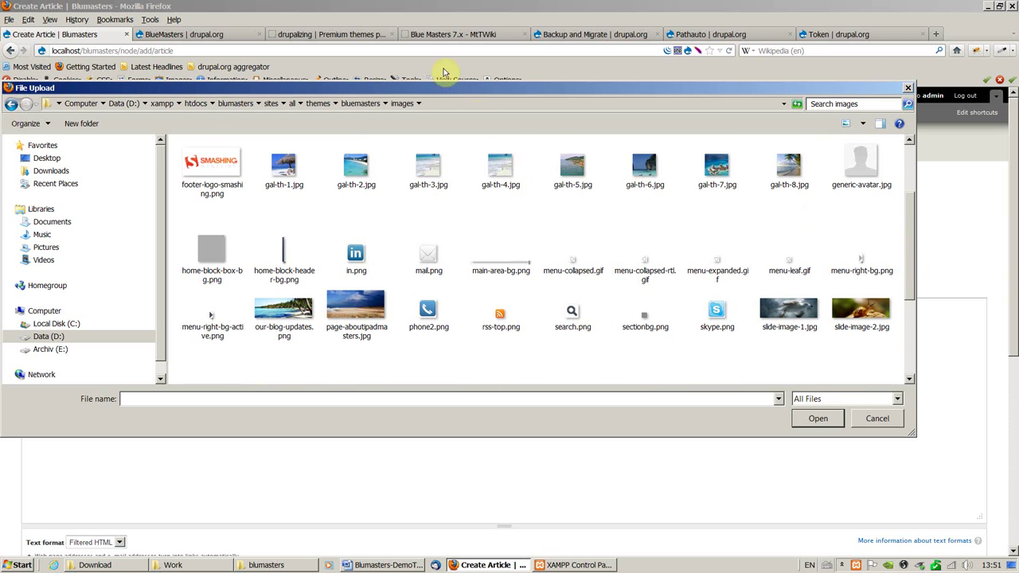
left_click_drag(435, 94, 462, 140)
scroll(937, 390, "down", 2)
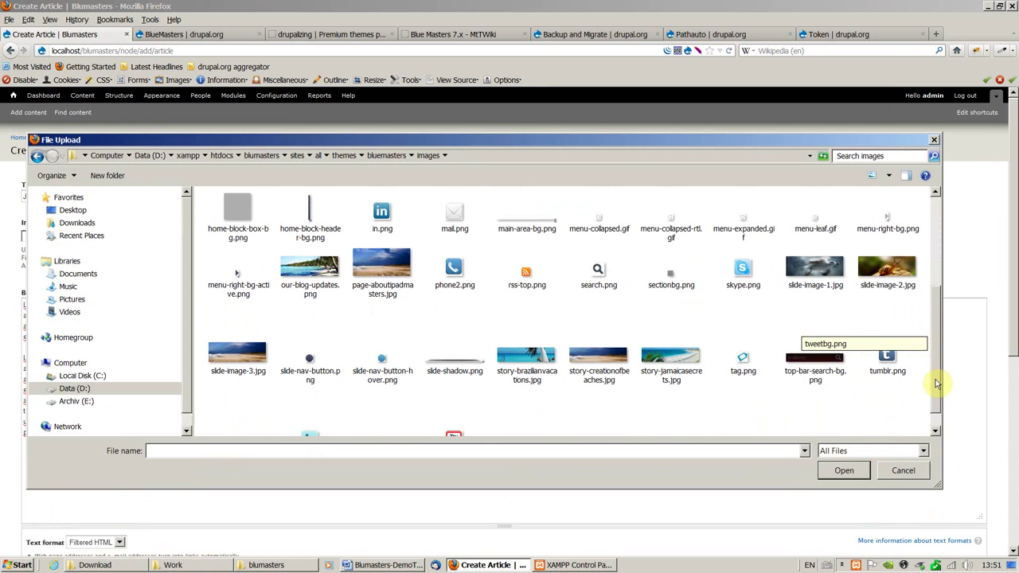
left_click(668, 368)
left_click(844, 470)
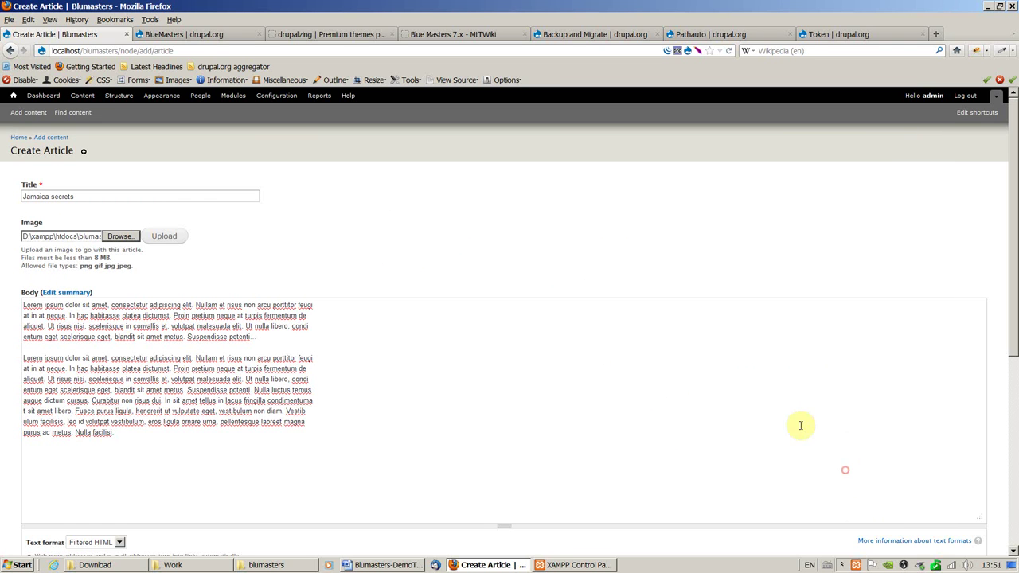
left_click(165, 237)
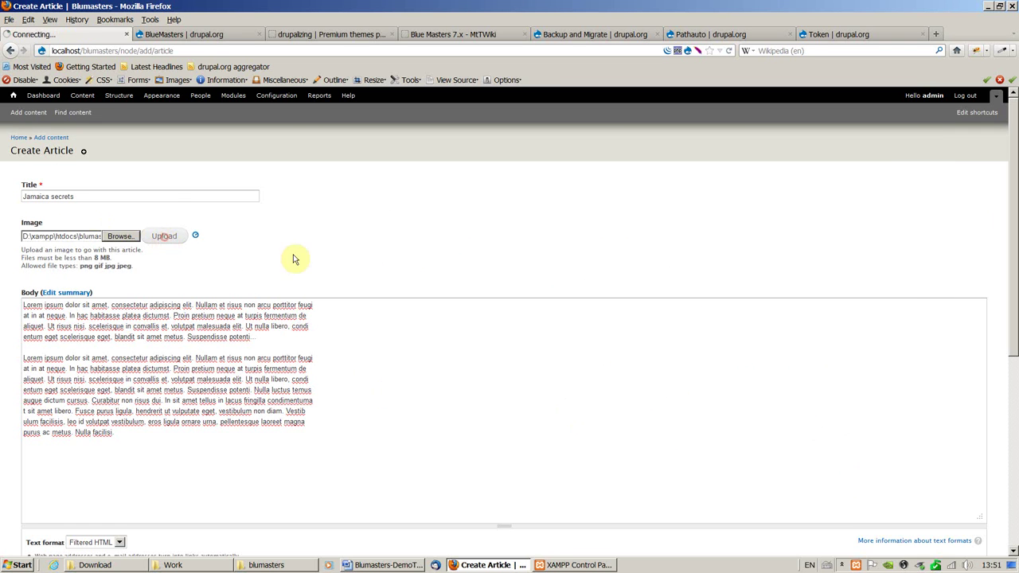
scroll(370, 398, "down", 8)
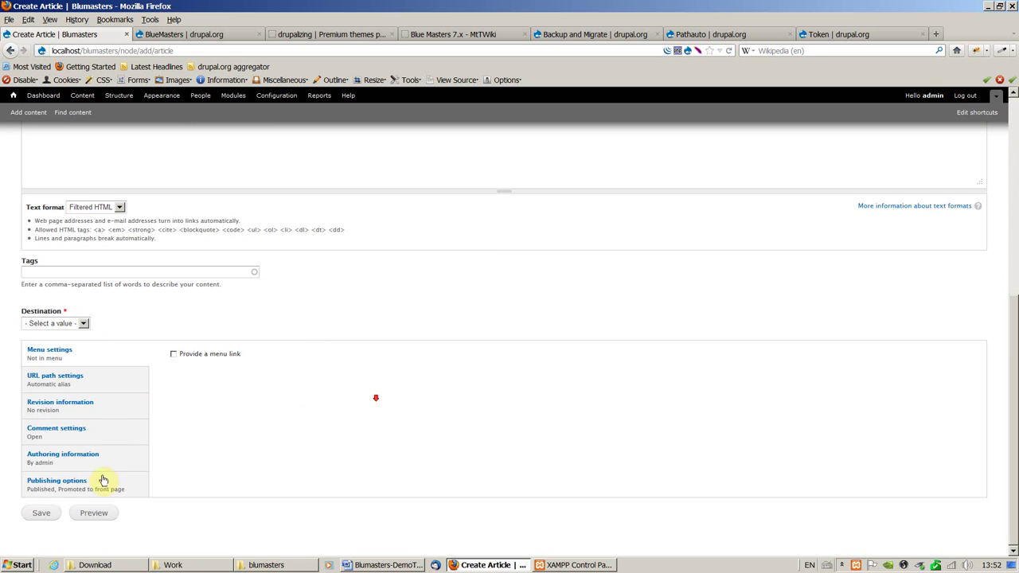
left_click(40, 514)
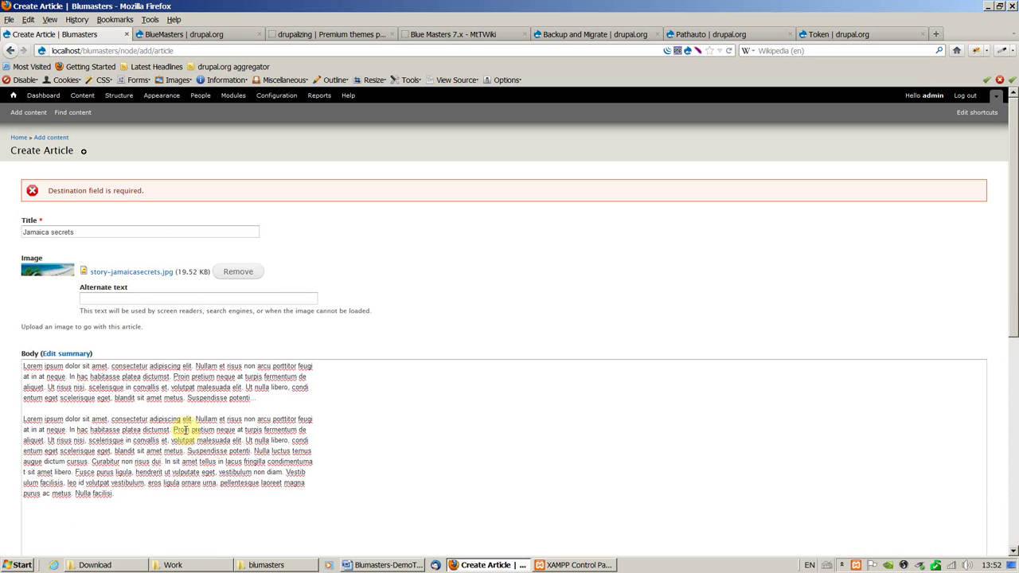
Step: Copy the article title "Jamaica secrets" into the image's alternate text
left_click(104, 297)
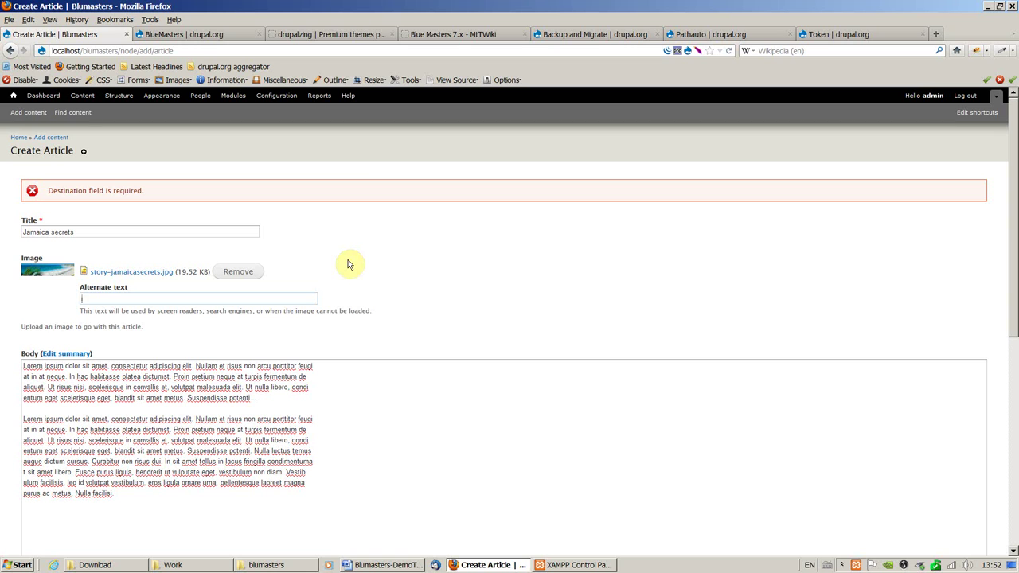
left_click_drag(91, 232, 16, 232)
right_click(42, 234)
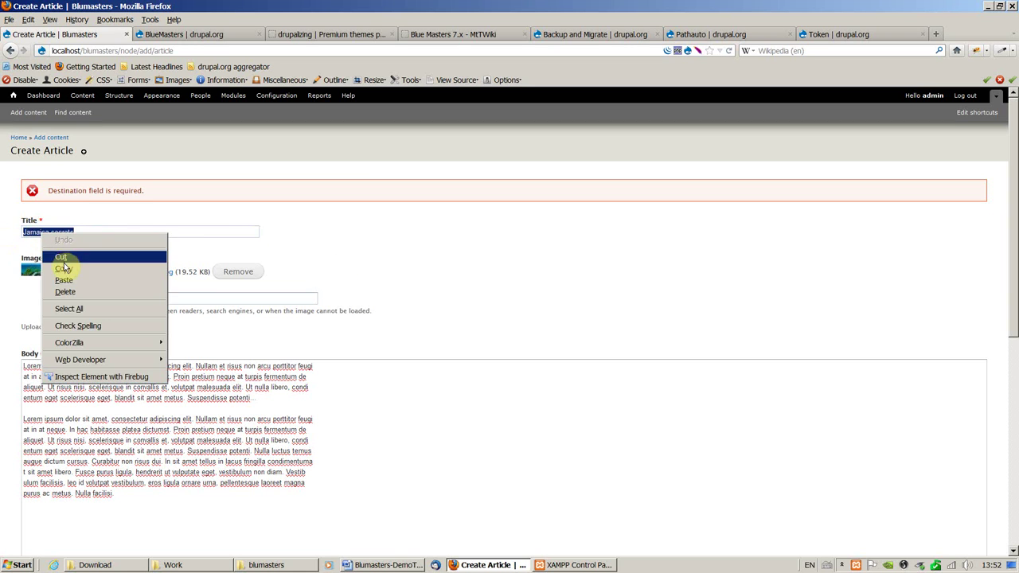
left_click(63, 266)
right_click(98, 299)
left_click(128, 349)
Step: Set the article's required Destination to Jamaica
scroll(146, 525, "down", 3)
scroll(145, 526, "down", 3)
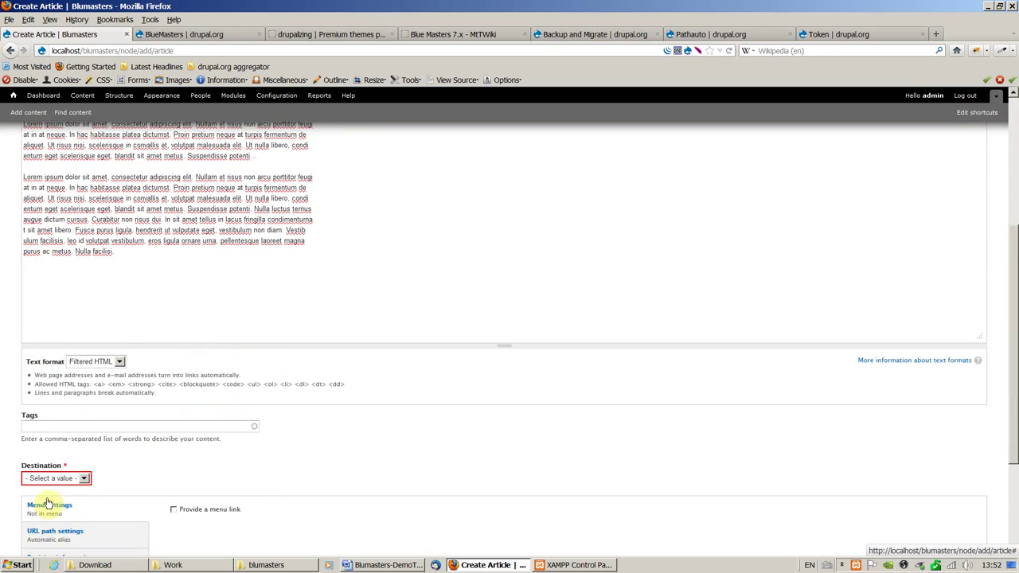
scroll(63, 486, "down", 2)
left_click(85, 418)
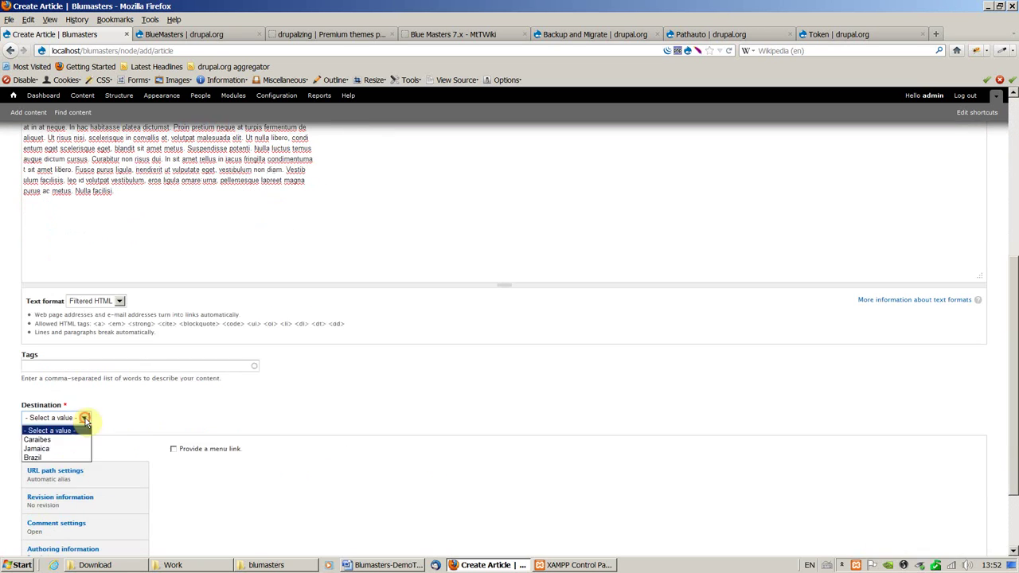
left_click(47, 448)
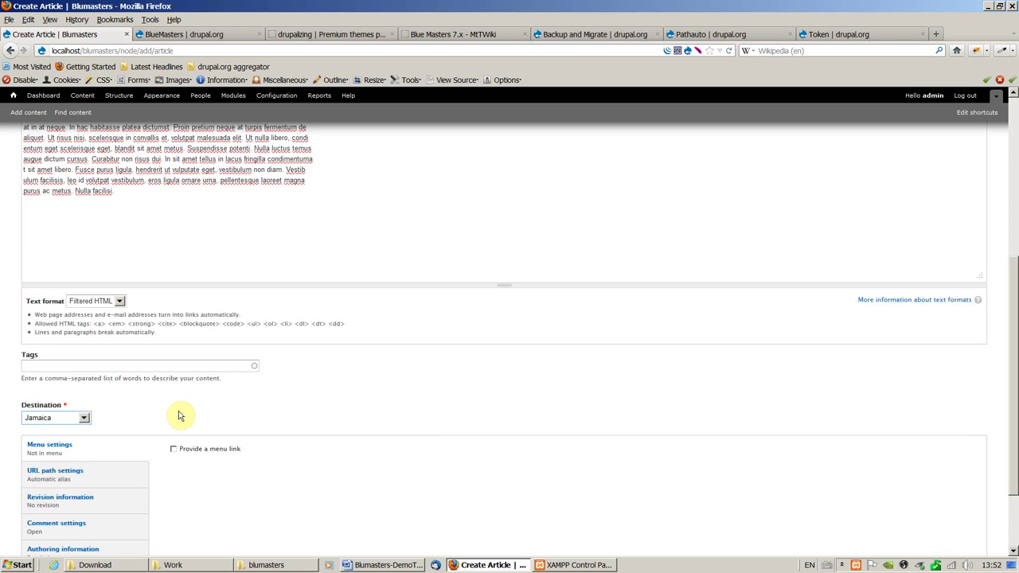
Step: Enter the tags "travel, see, beaches" for the article and save it
scroll(179, 415, "down", 2)
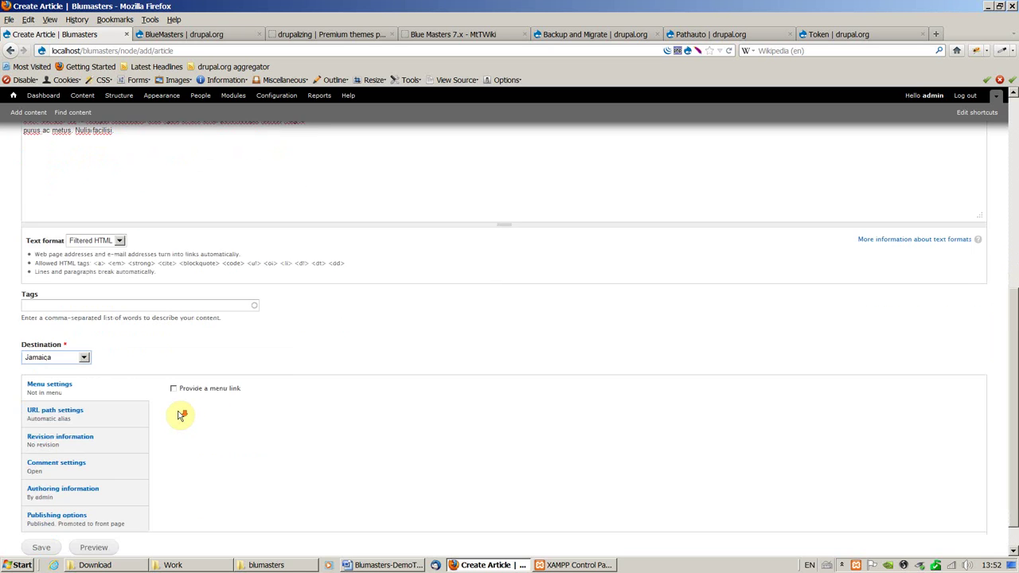
scroll(180, 414, "down", 1)
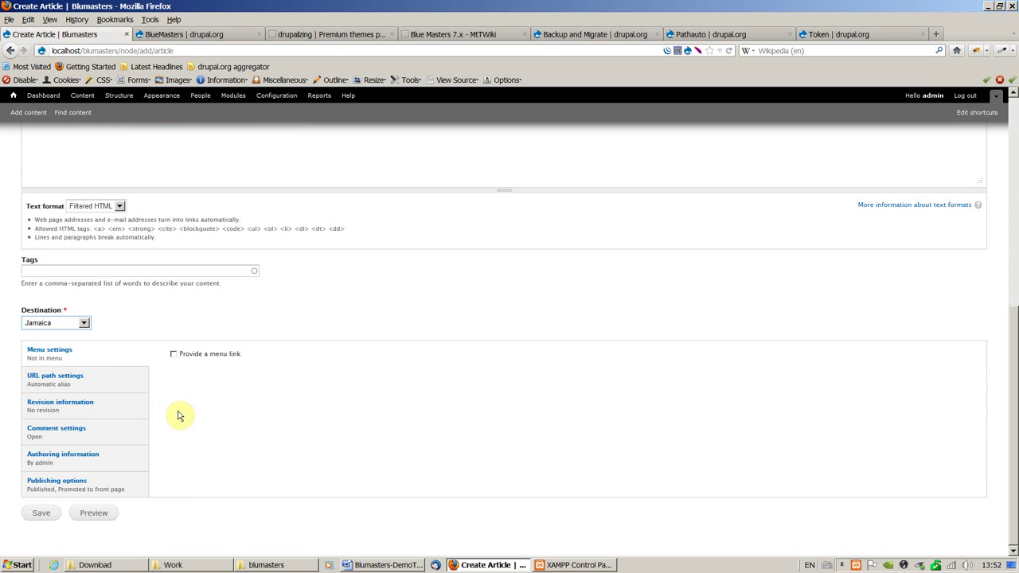
left_click(36, 269)
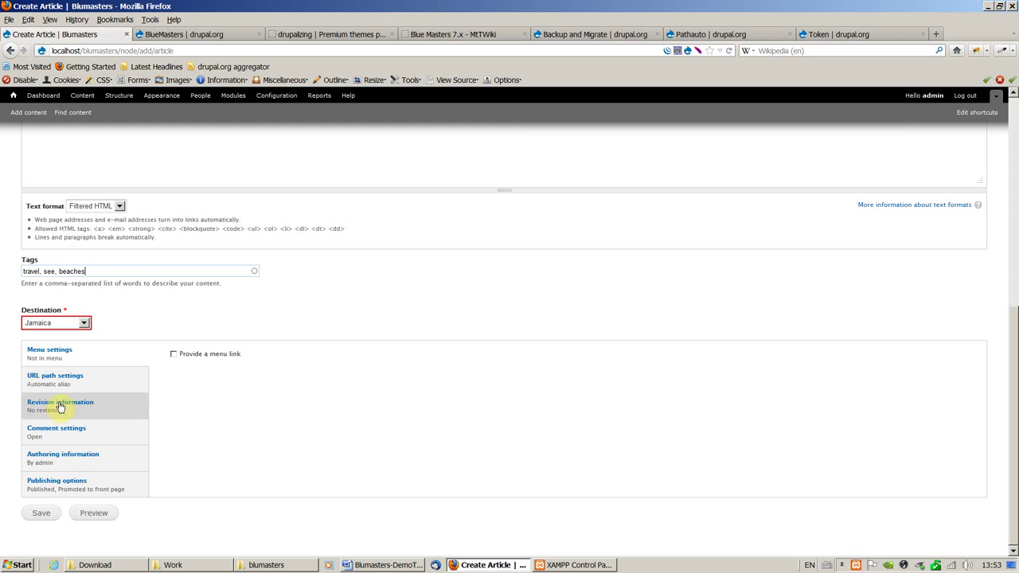
left_click(43, 515)
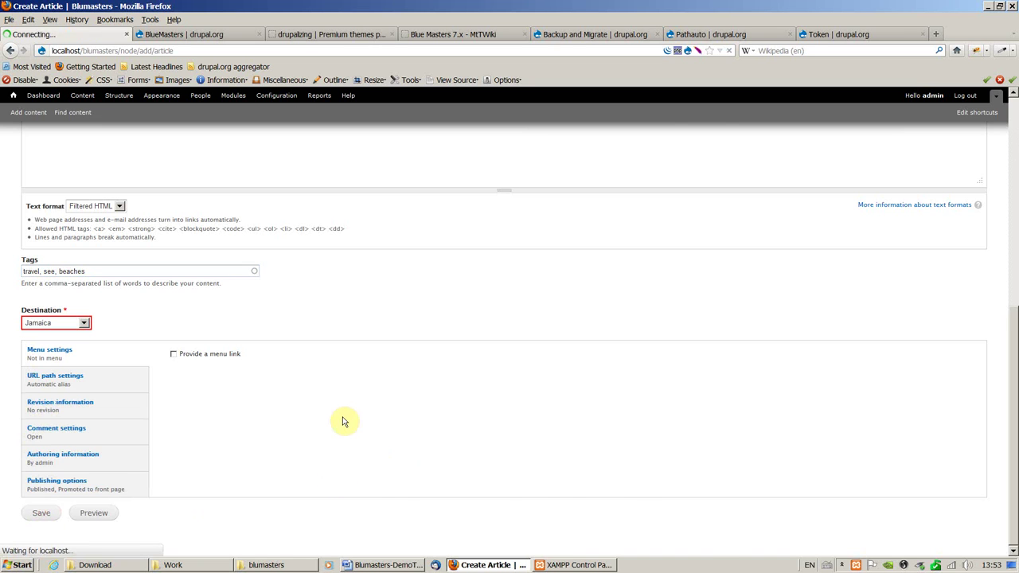
Step: Review the saved Jamaica secrets article, including its tags and destination, and check its teaser on the site's home page
scroll(231, 424, "down", 1)
scroll(231, 423, "down", 1)
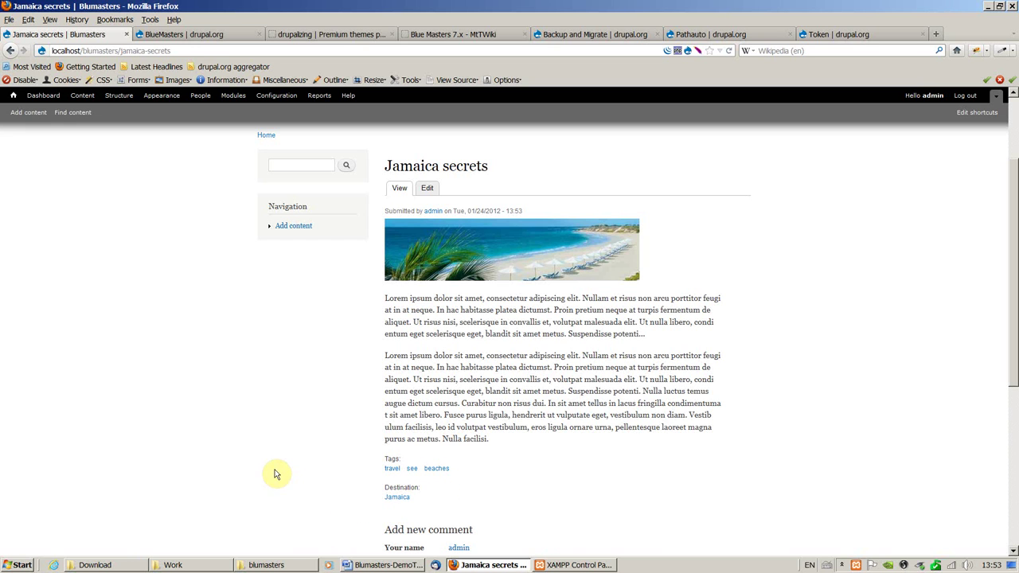
scroll(273, 471, "up", 3)
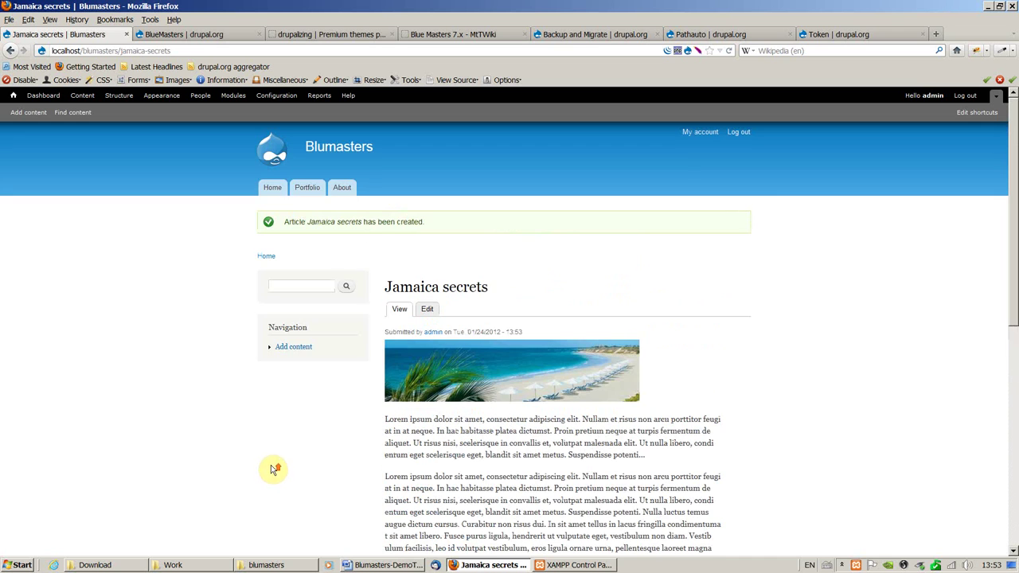
left_click(272, 188)
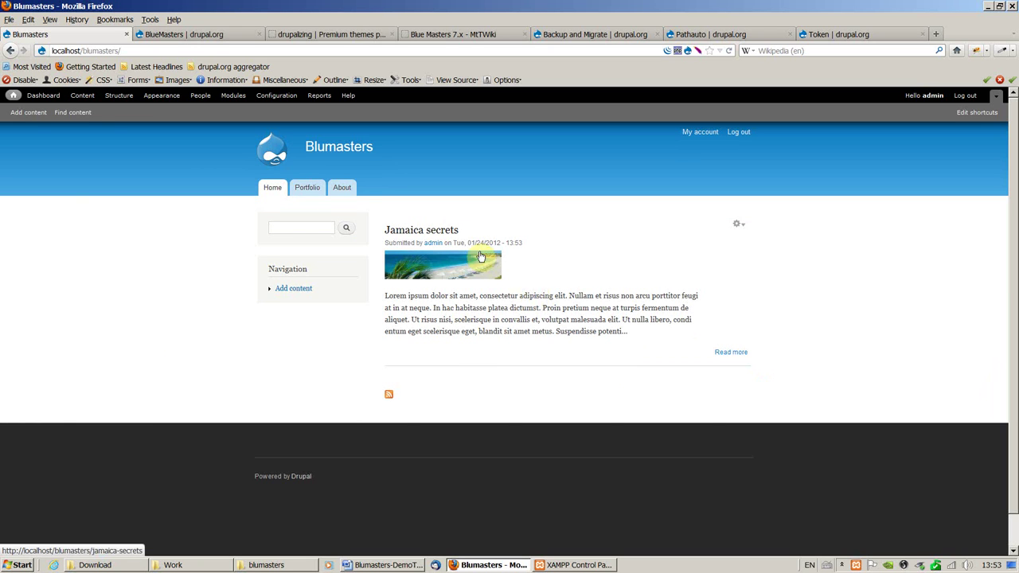
Step: Start another Article, switch to Blumasters-DemoText.doc in Word, and copy the text block starting with the story-creationofbeaches.jpg image tag
left_click(32, 114)
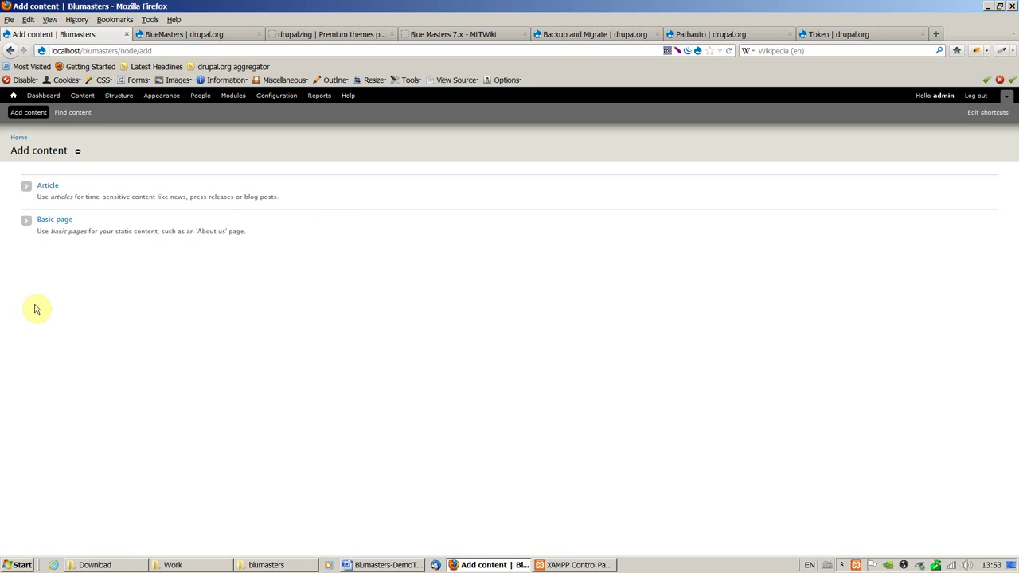
left_click(46, 188)
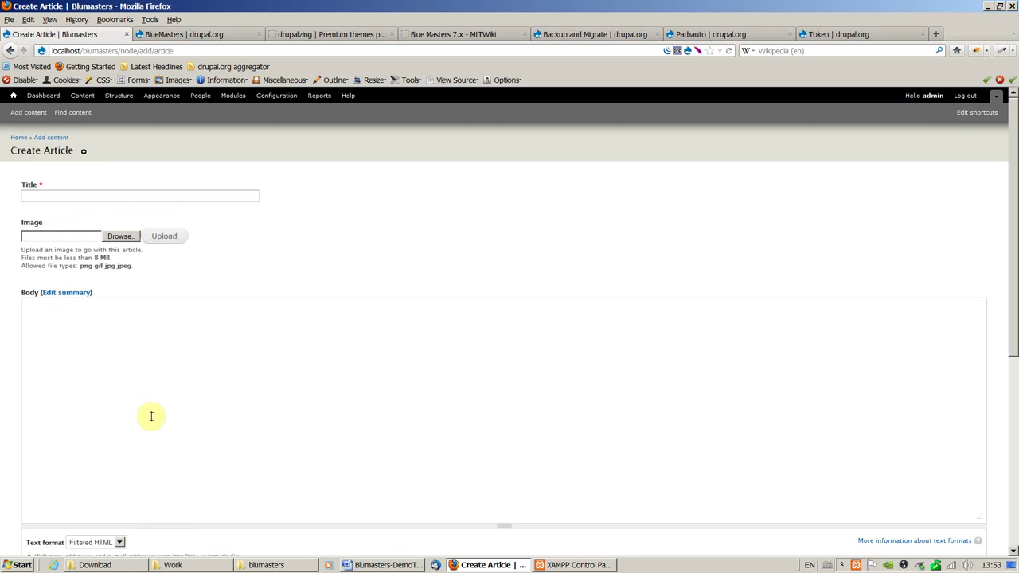
left_click(369, 567)
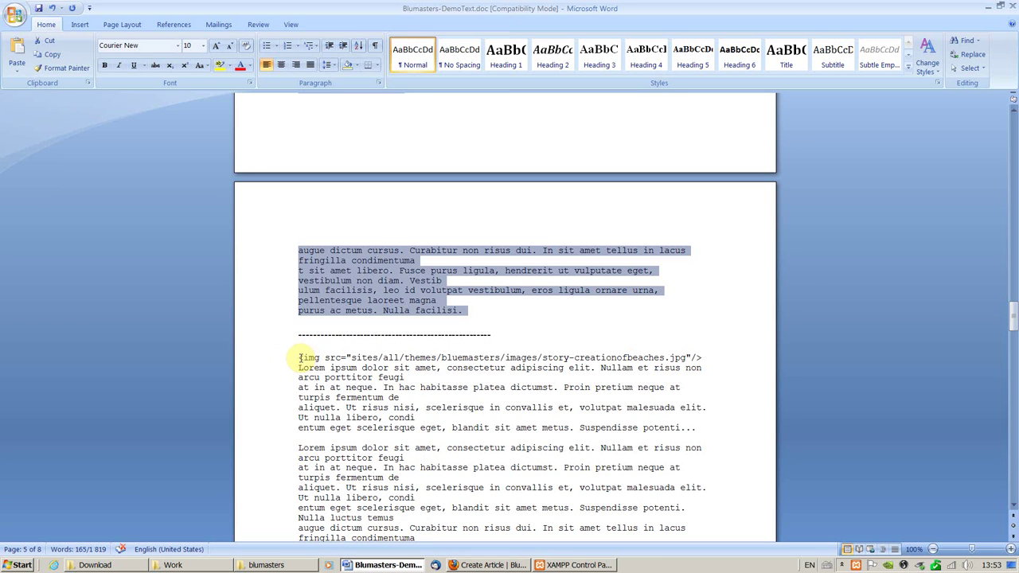
left_click(300, 358)
left_click_drag(300, 358, 651, 344)
right_click(363, 242)
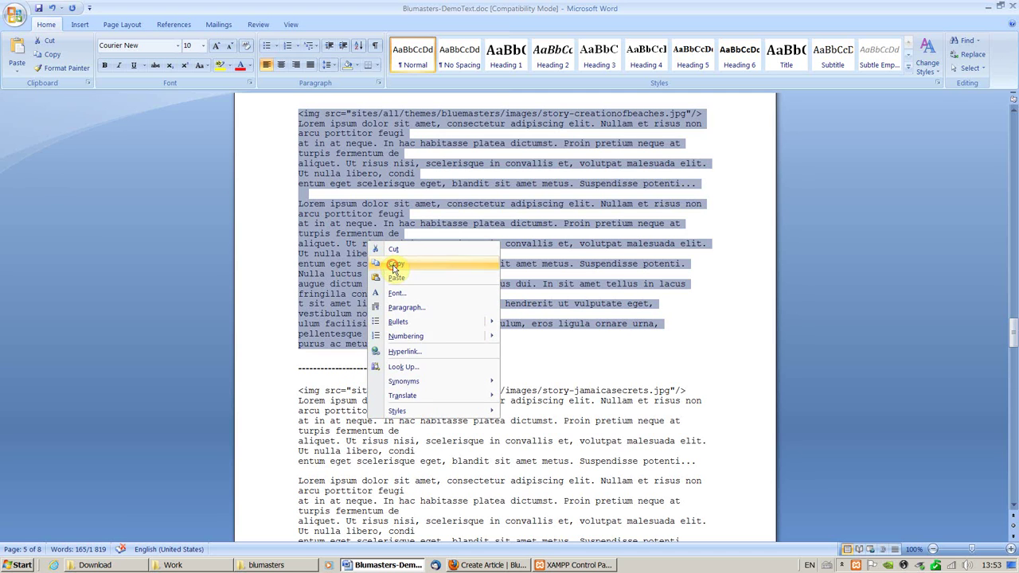
left_click(393, 266)
Step: Switch back to Firefox and paste the copied text block into the new article's body
left_click(484, 565)
right_click(67, 323)
left_click(90, 371)
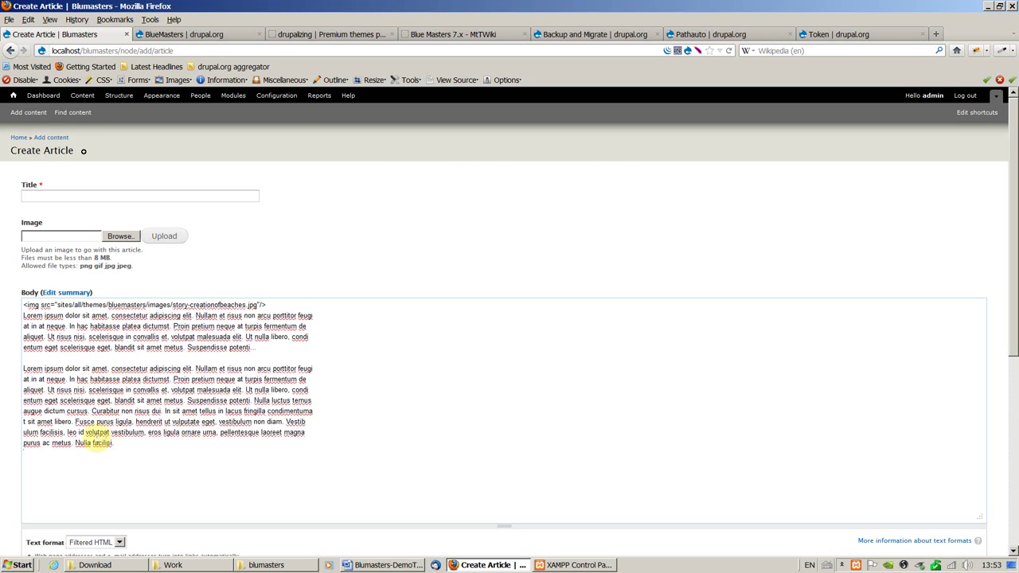
Step: Delete the story-creationofbeaches.jpg image tag from the start of the body and go to the article's empty title field
left_click_drag(276, 302, 11, 305)
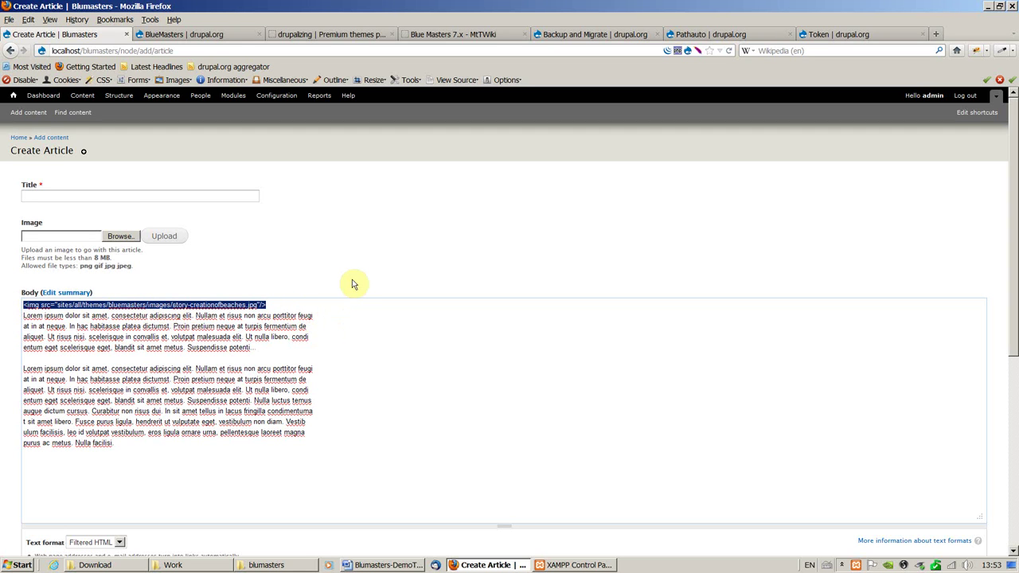
key("Delete")
left_click(36, 198)
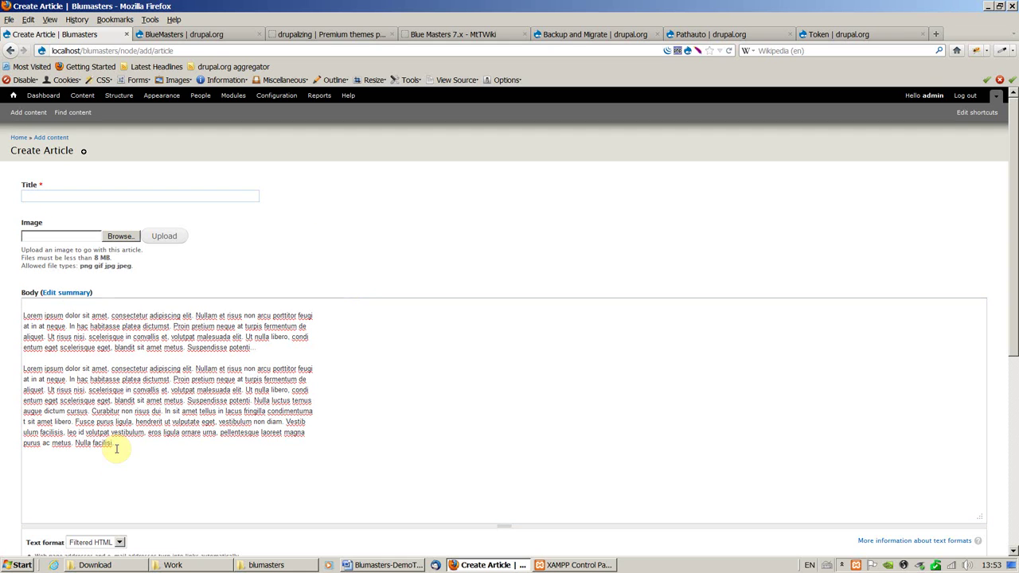
Step: Remove the empty first line of the article body, and copy the title Creation of Beaches from Blumasters-DemoText.doc in Word
left_click(42, 306)
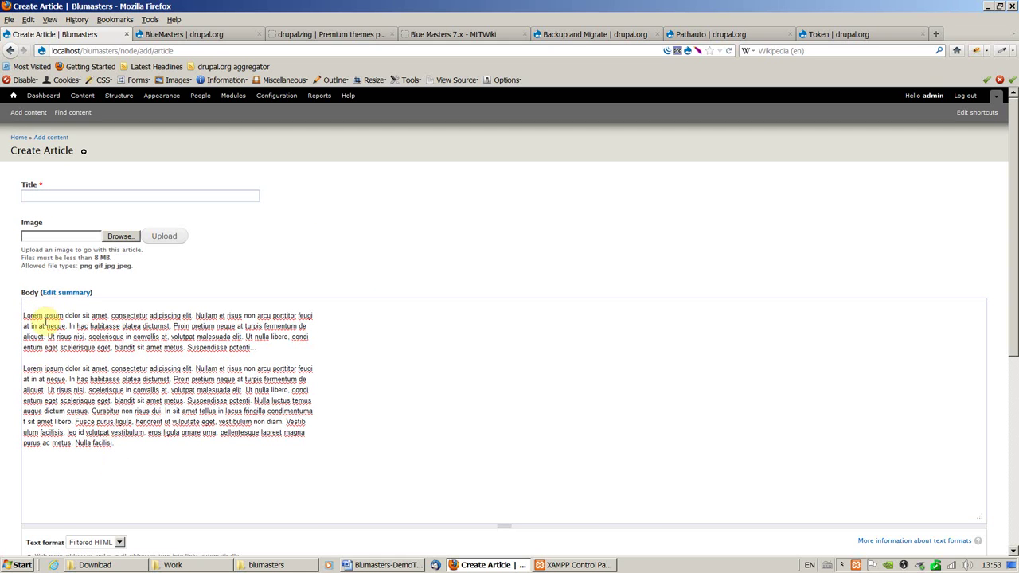
key("Delete")
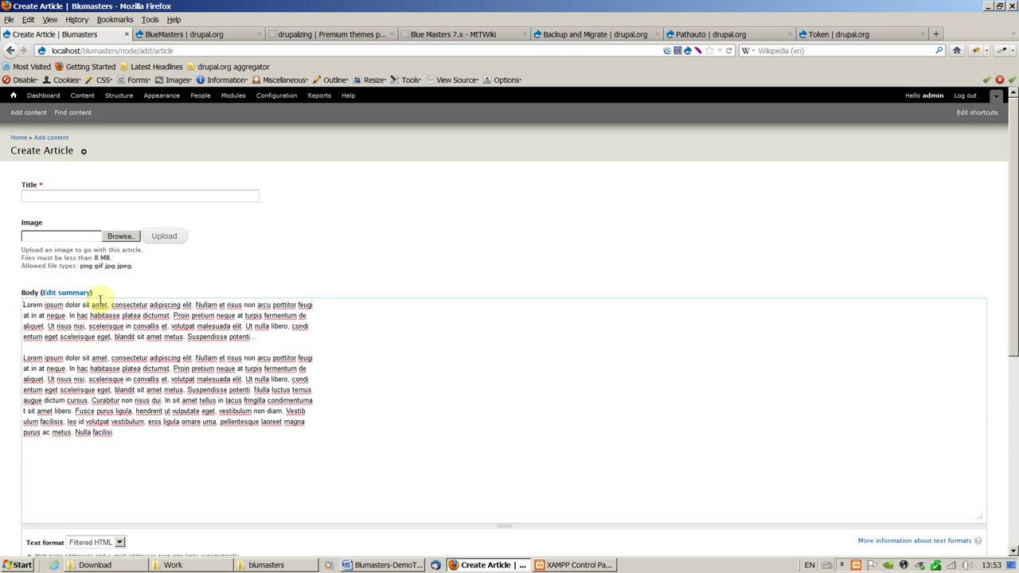
left_click(388, 565)
scroll(341, 357, "up", 9)
scroll(336, 367, "up", 6)
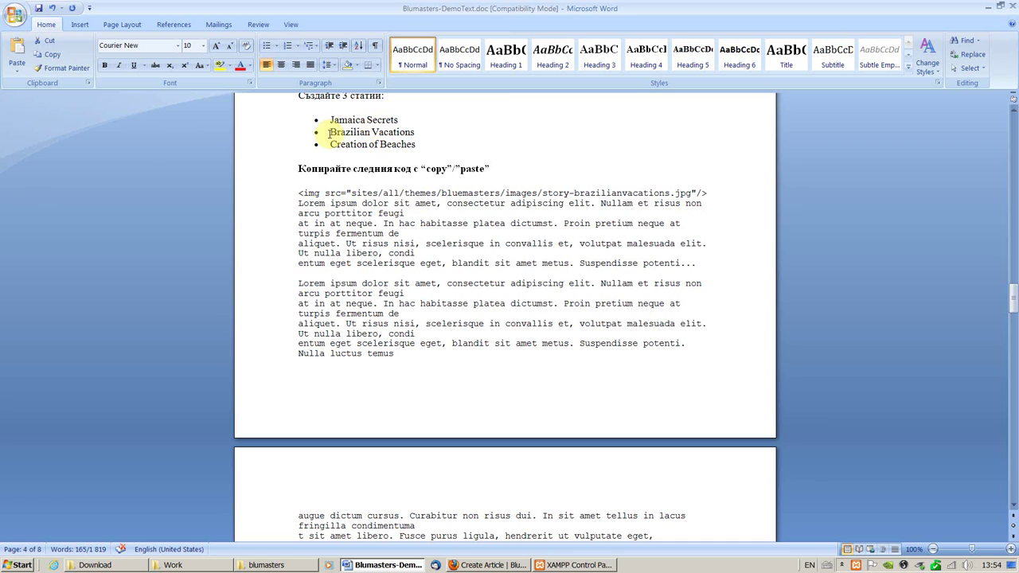
left_click_drag(331, 144, 401, 144)
right_click(401, 145)
left_click(430, 169)
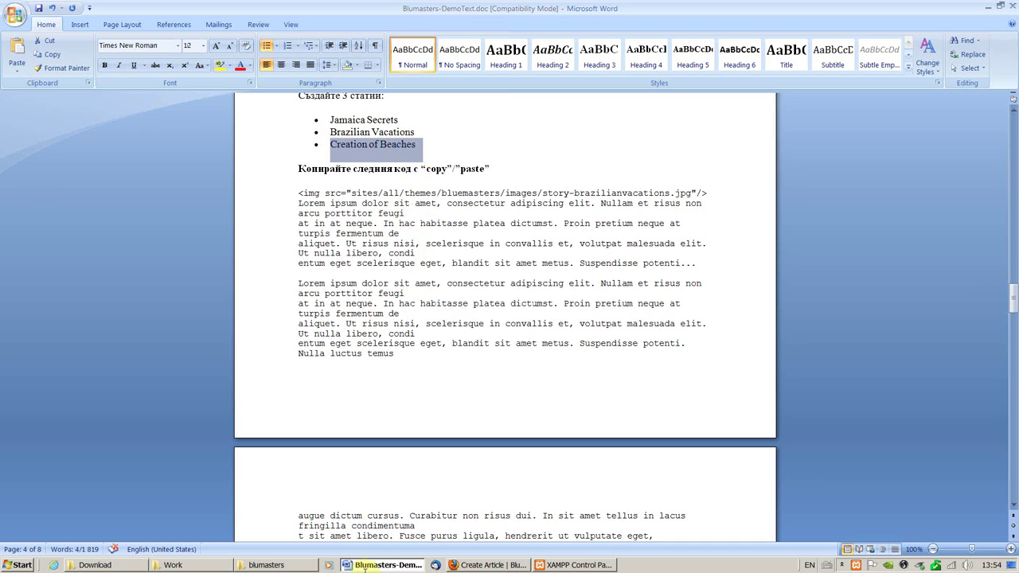
Step: Switch back to Firefox, paste Creation of Beaches as the article title, and remove the pasted bullet in front of it
left_click(483, 565)
left_click(38, 199)
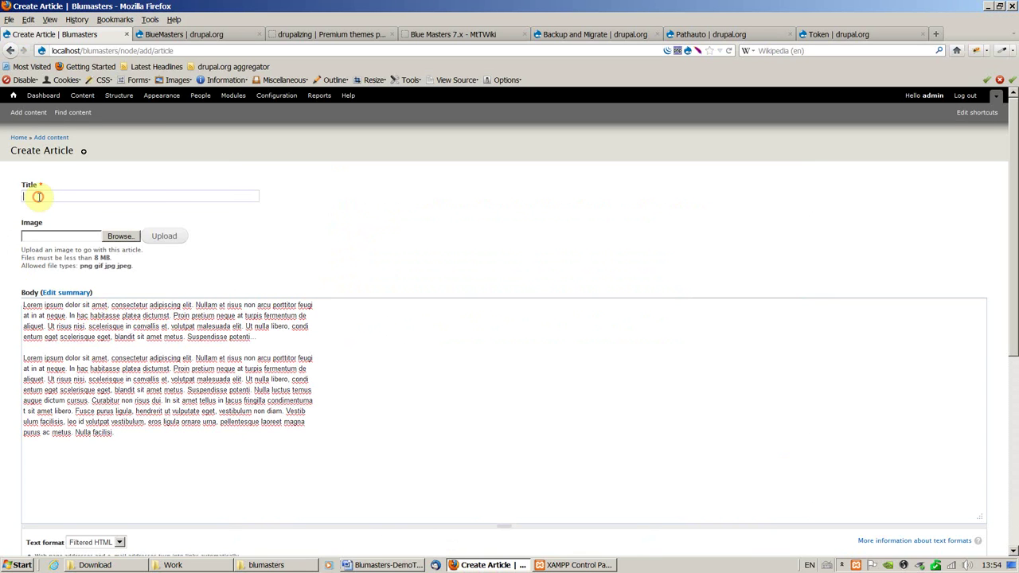
right_click(40, 207)
left_click(56, 244)
left_click_drag(39, 197, 11, 197)
key("BackSpace")
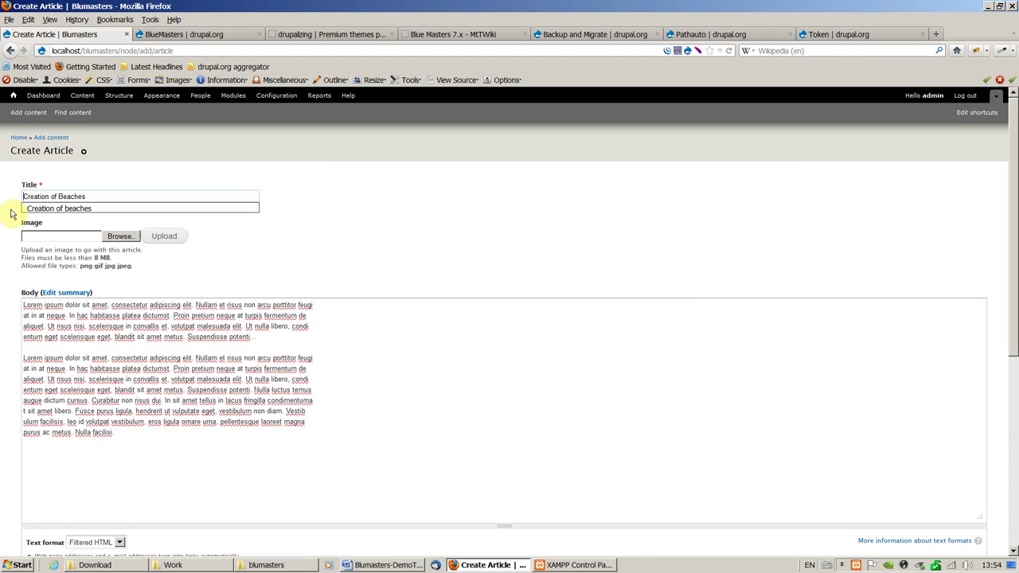
Step: Upload story-creationofbeaches.jpg from the bluemasters theme's images folder as the article's image
left_click(119, 236)
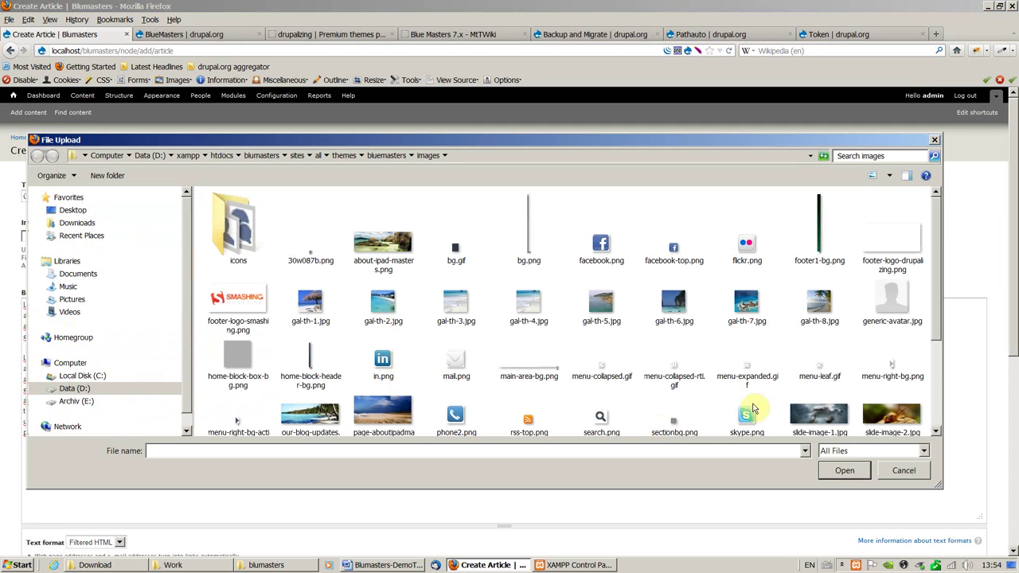
left_click_drag(943, 296, 937, 276)
left_click_drag(932, 311, 935, 346)
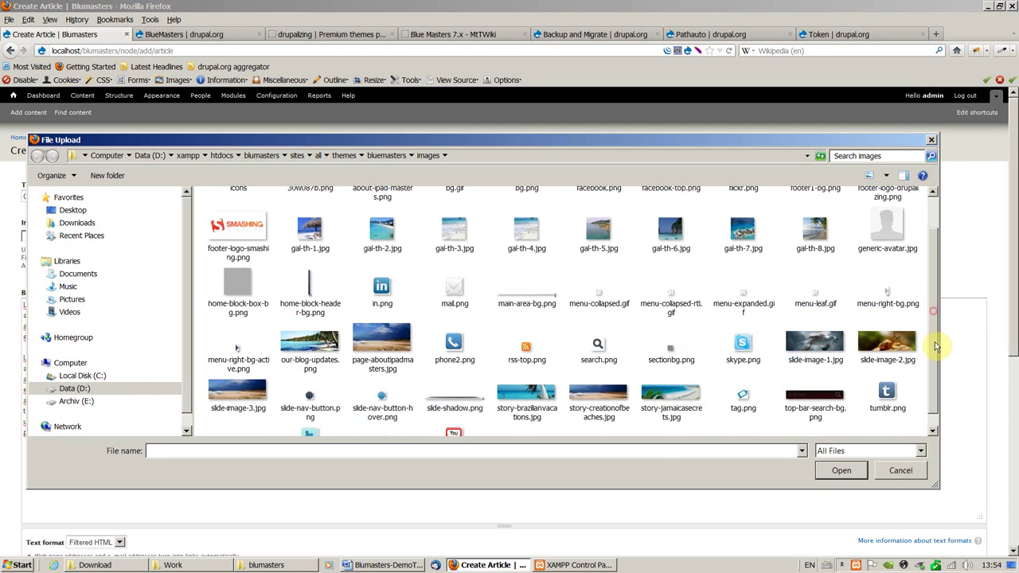
left_click(605, 398)
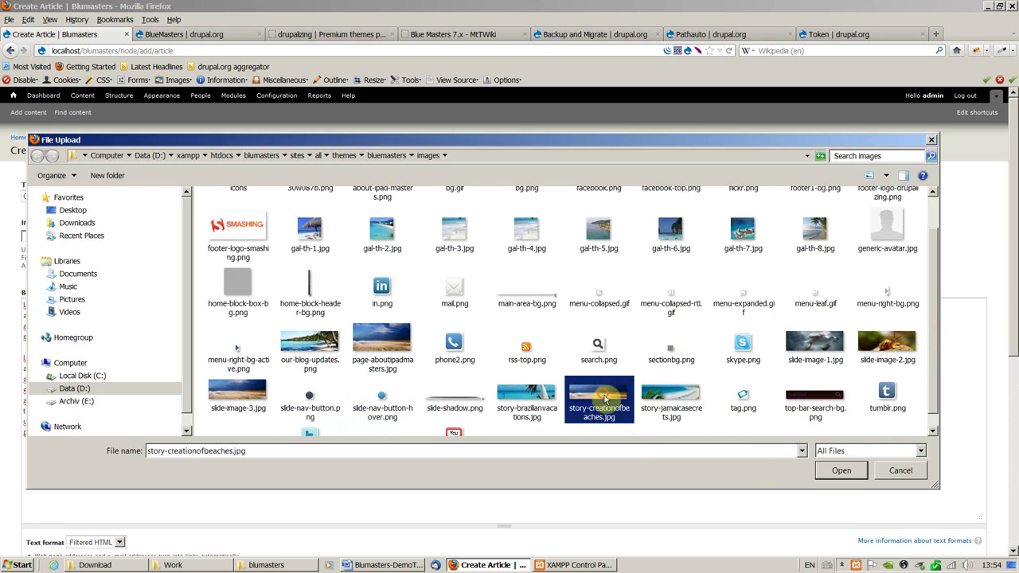
left_click(839, 473)
left_click(173, 237)
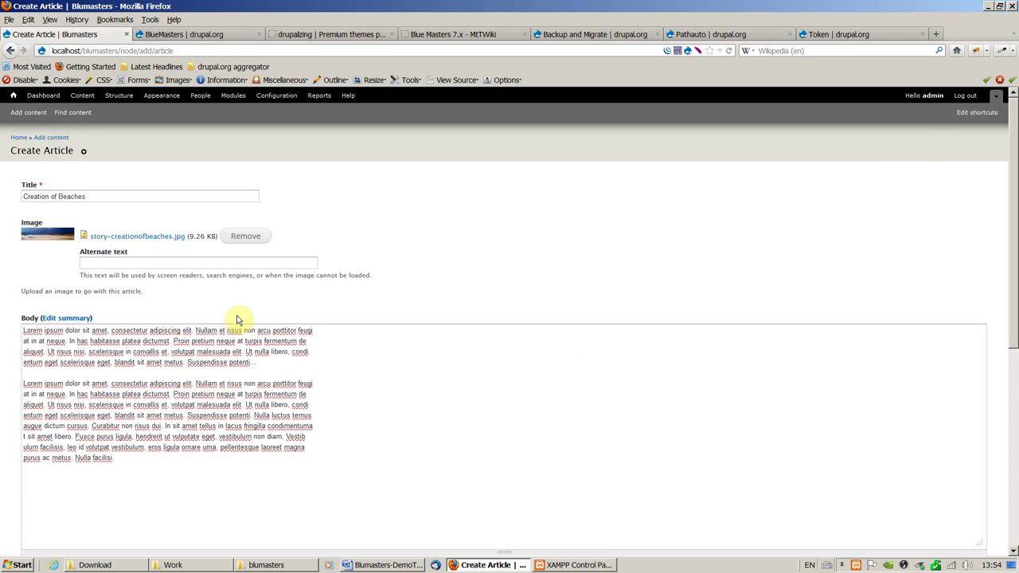
Step: Copy the article title Creation of Beaches into the image's alternate text
left_click(90, 263)
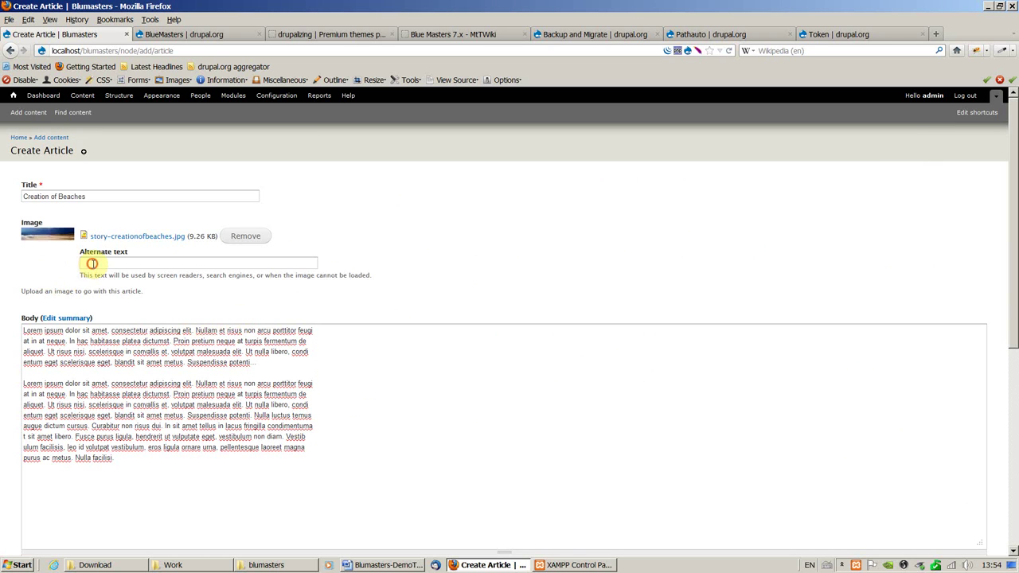
triple_click(103, 199)
right_click(40, 196)
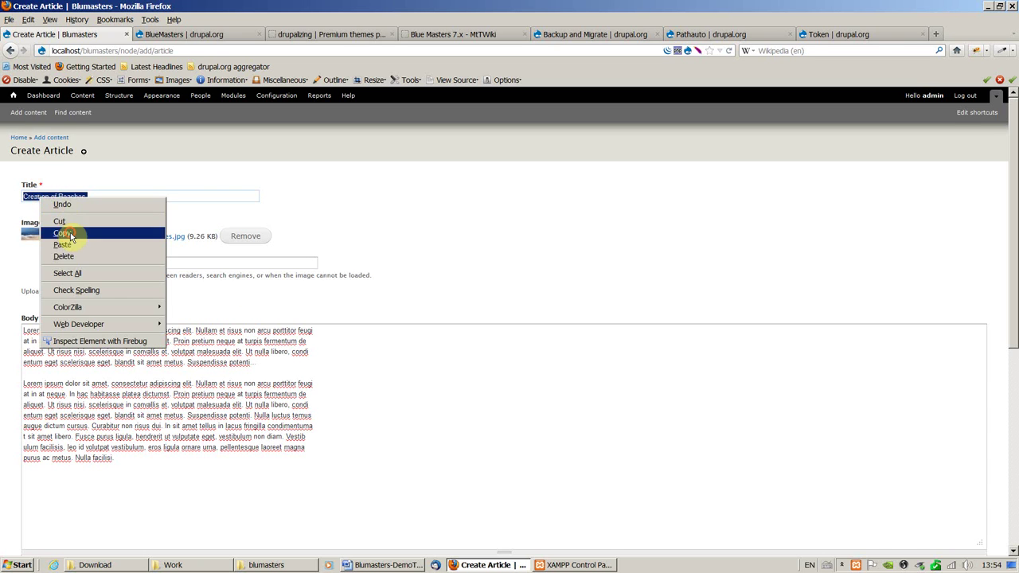
left_click(64, 233)
left_click(89, 264)
right_click(89, 263)
left_click(120, 314)
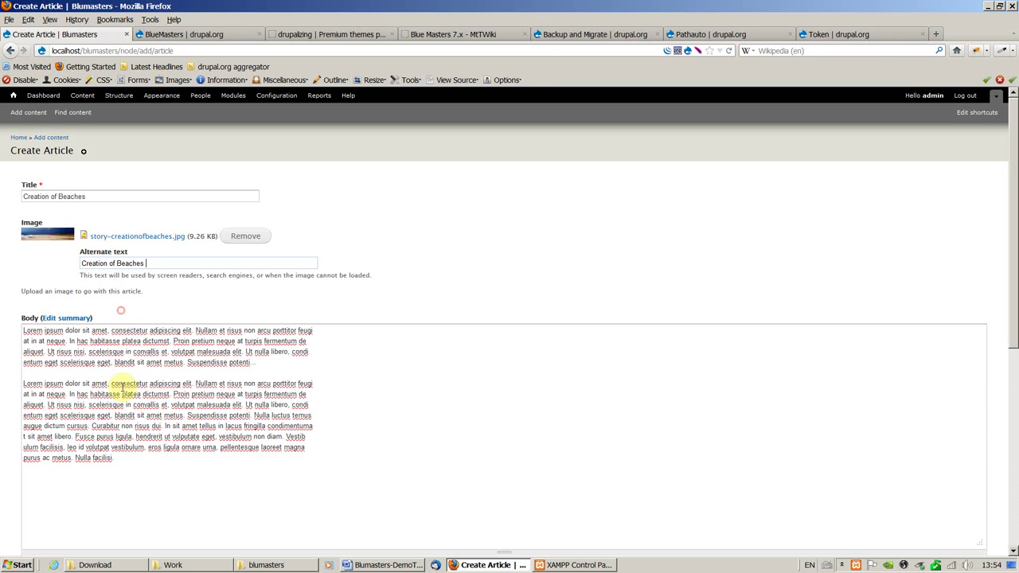
Step: Tag the article with travel, see and beaches, using the suggested existing tags
scroll(130, 428, "down", 5)
left_click(45, 389)
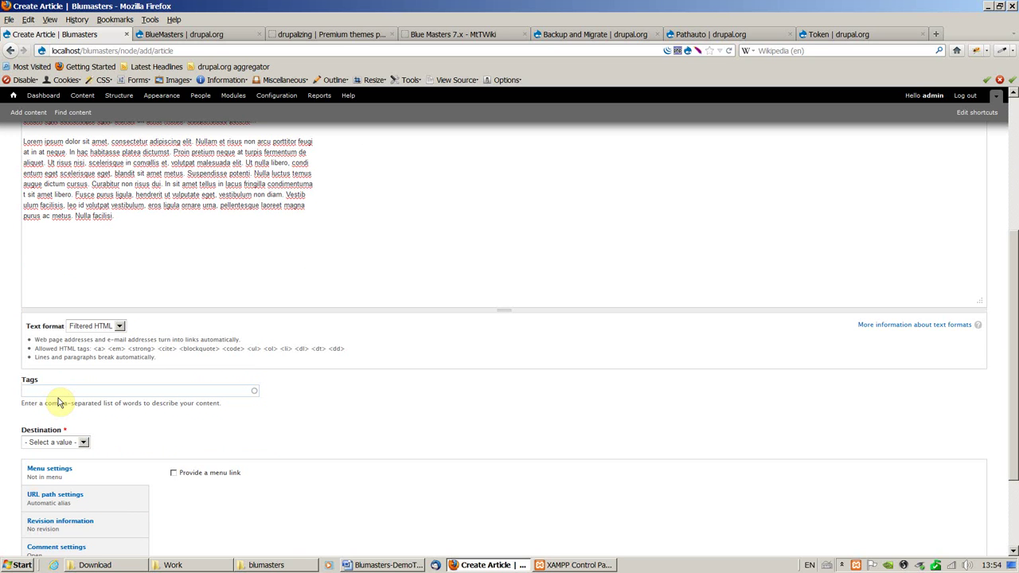
type("tra")
left_click(58, 402)
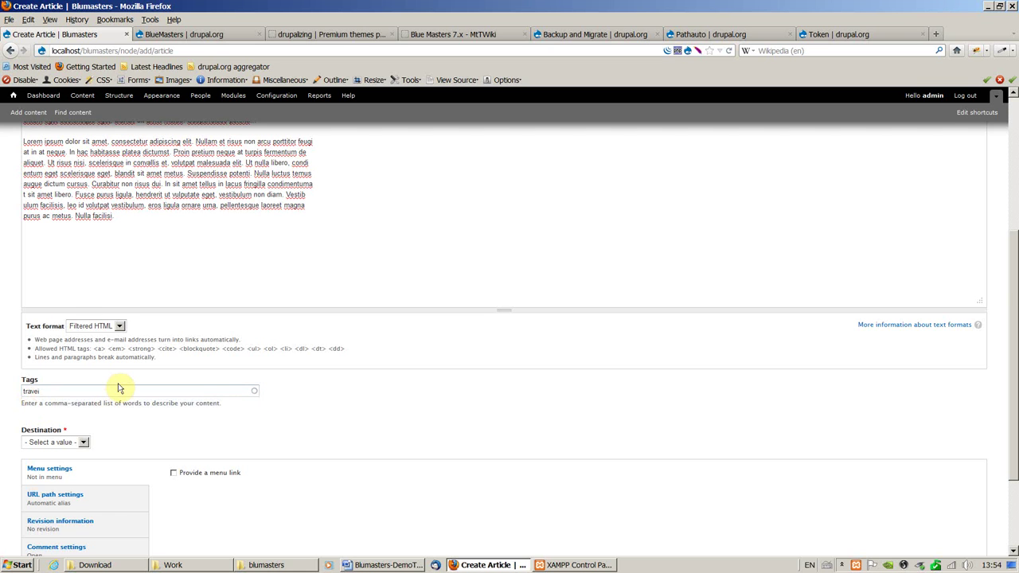
scroll(119, 388, "down", 3)
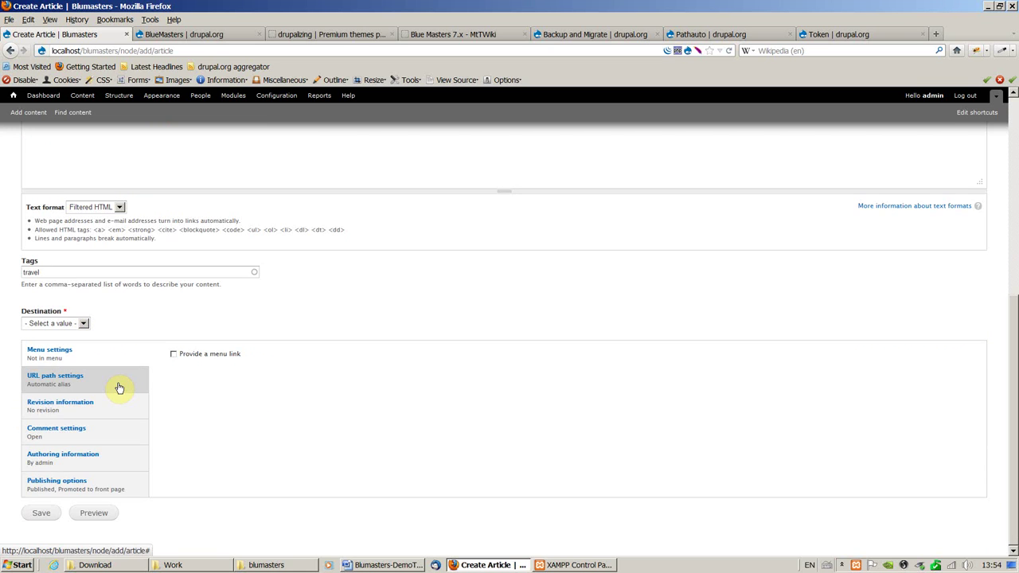
left_click(48, 272)
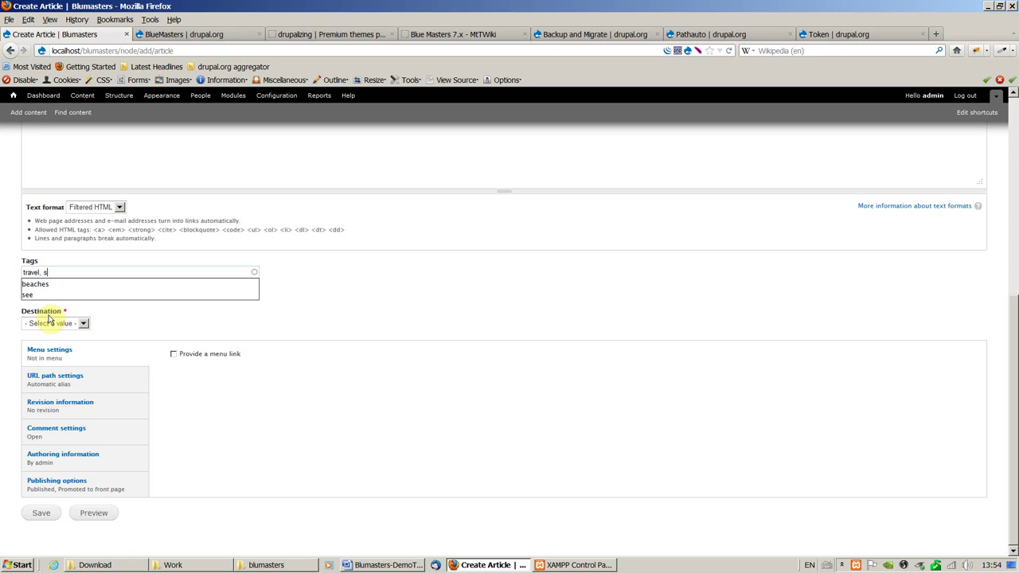
left_click(24, 295)
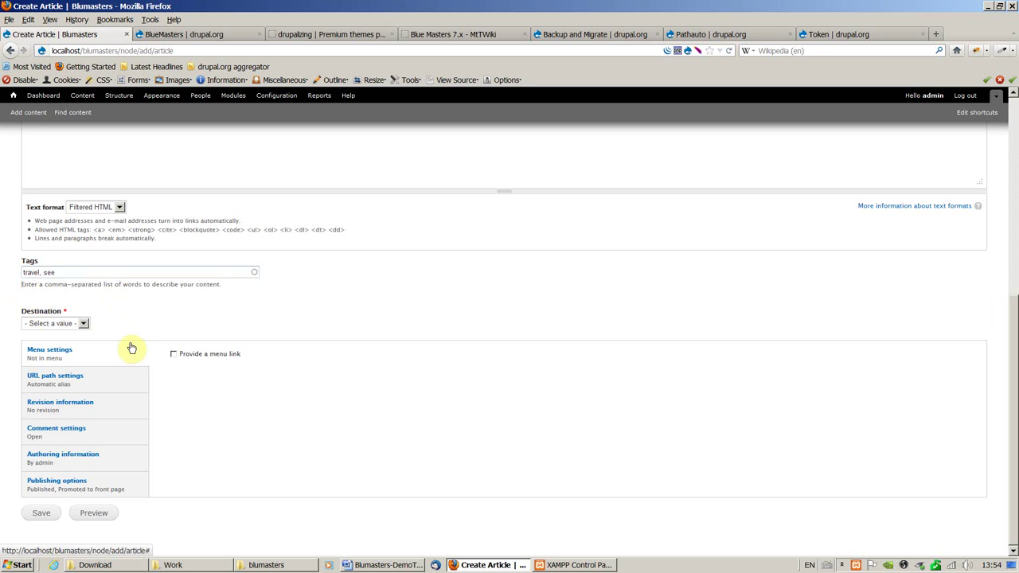
left_click(67, 272)
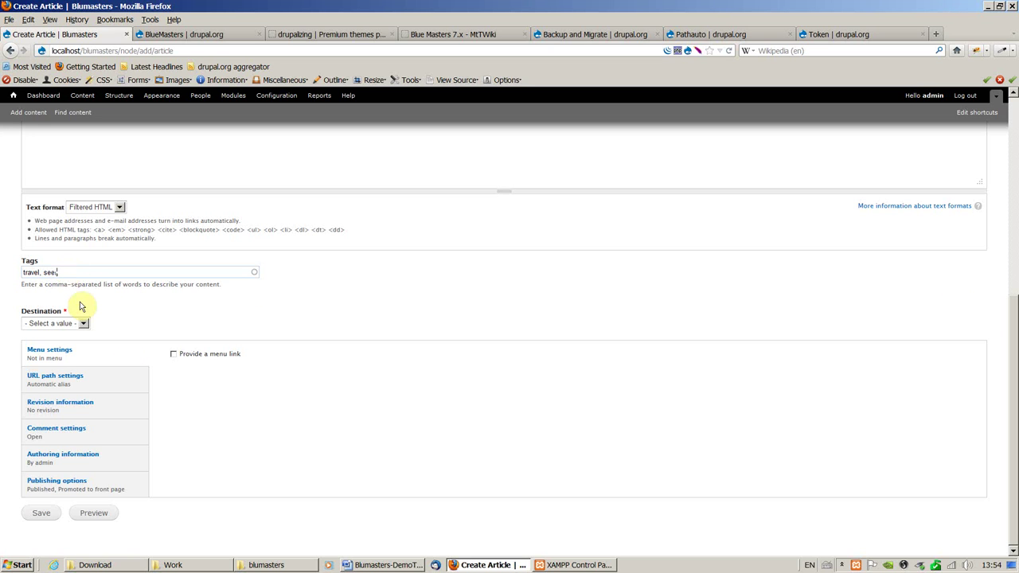
type(", b")
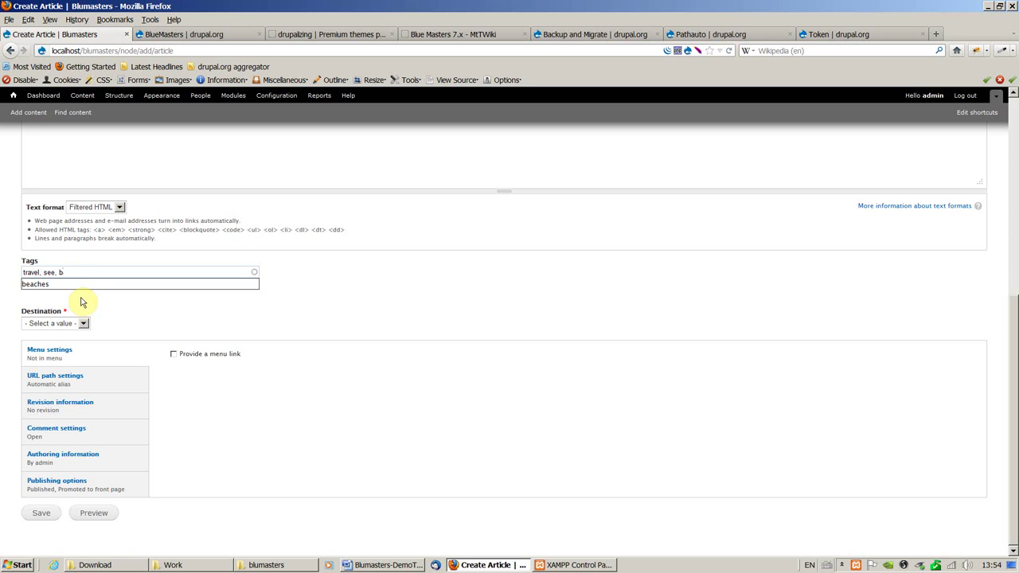
left_click(72, 285)
Step: Set the article's destination to Caraibes and save the article
left_click(85, 325)
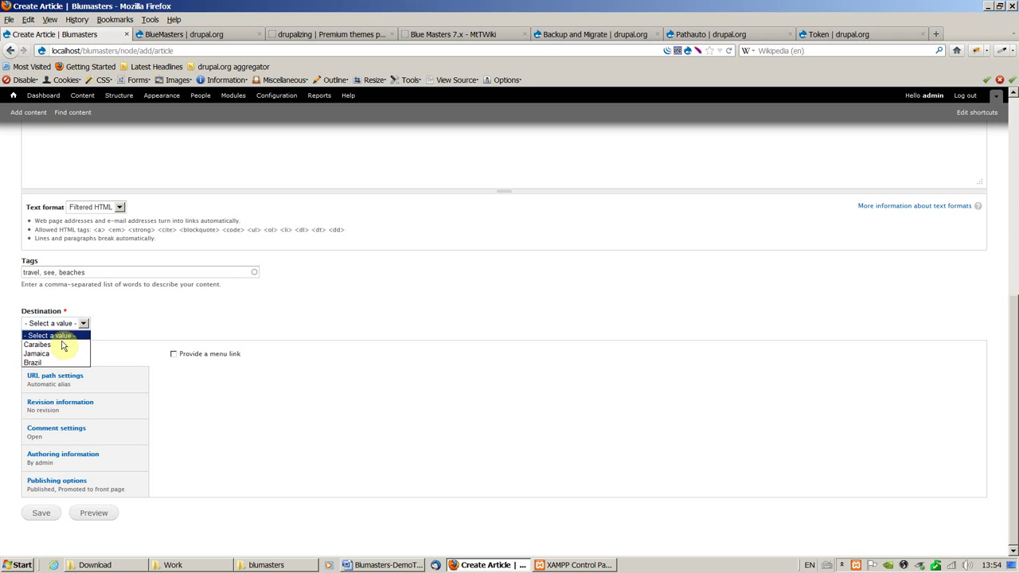
left_click(60, 344)
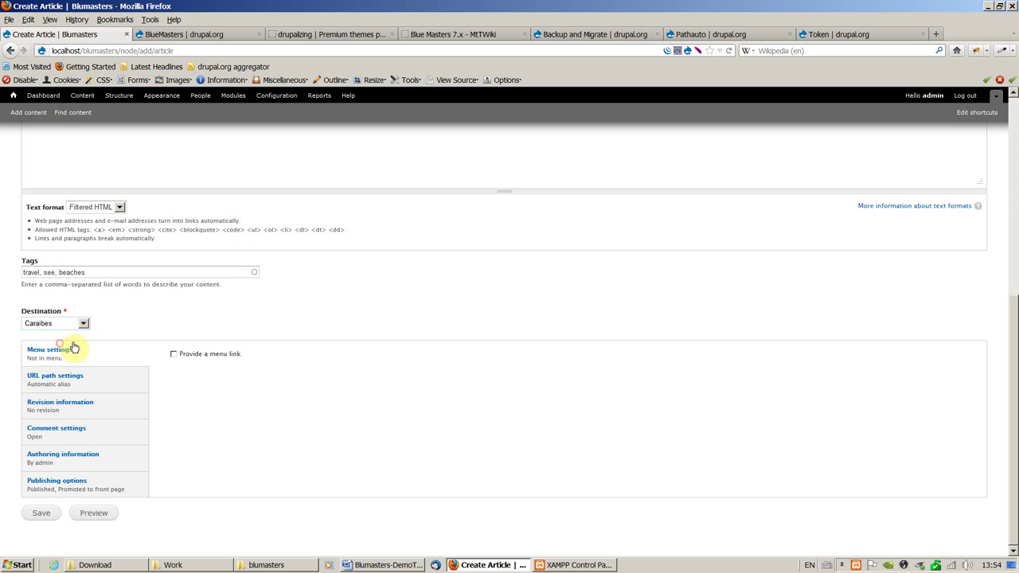
left_click(43, 514)
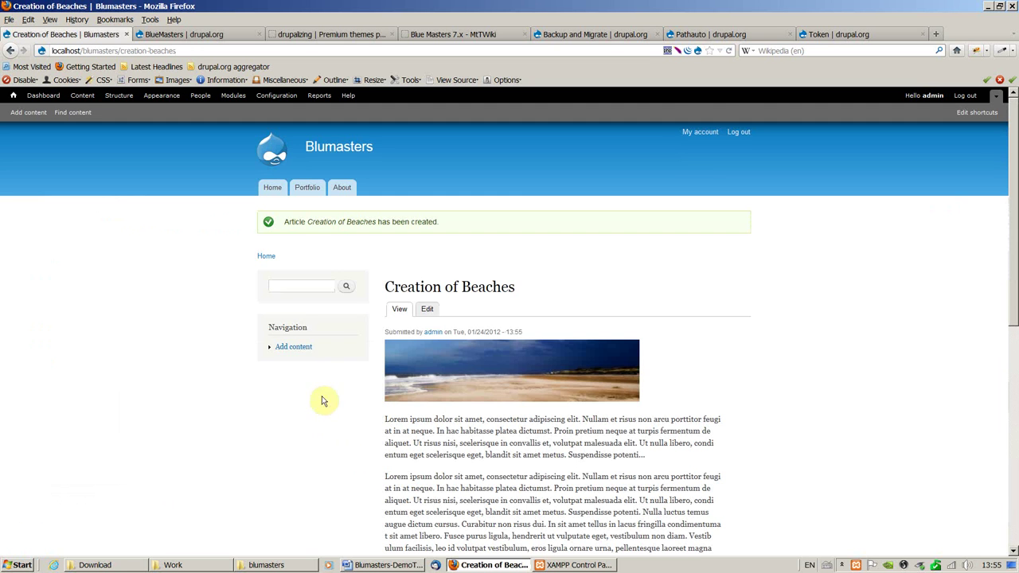
Step: Review the saved Creation of Beaches article down to its tags and destination, and check its teaser on the site's home page
scroll(201, 393, "down", 3)
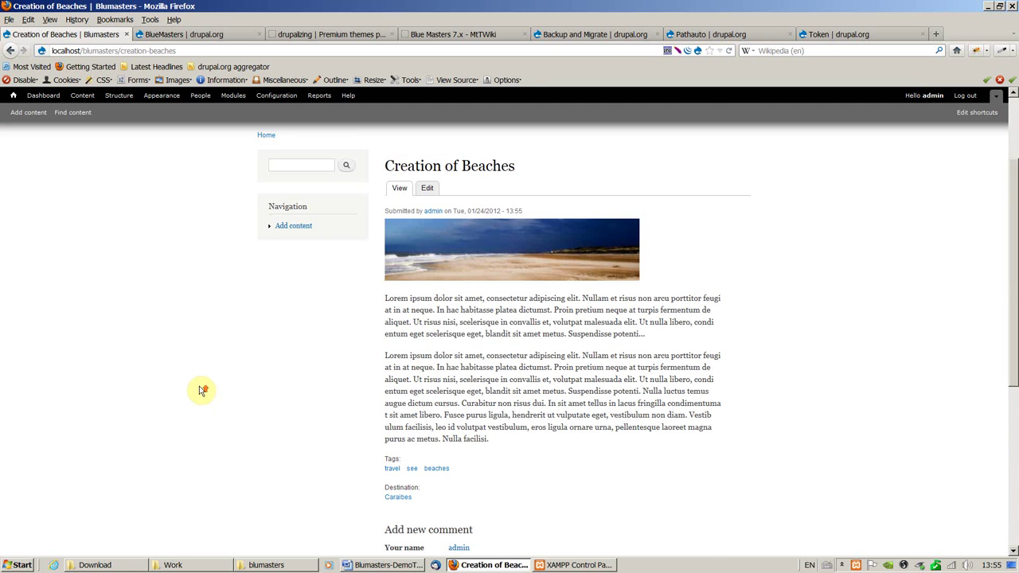
scroll(200, 390, "up", 3)
left_click(271, 188)
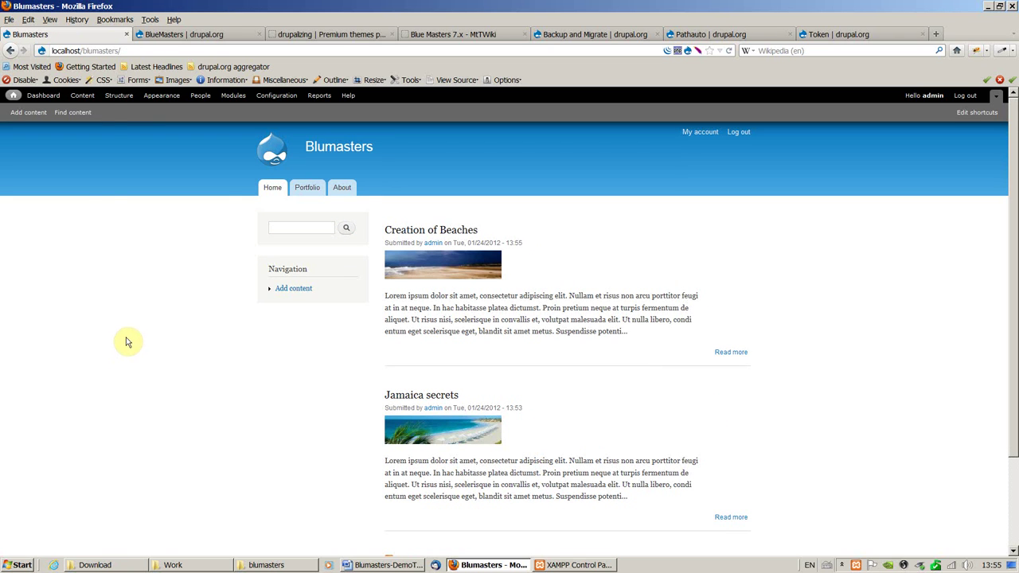
Step: Start another new Article, switch to Blumasters-DemoText.doc in Word, and copy the title Brazilian Vacations from the article list
left_click(28, 114)
left_click(46, 186)
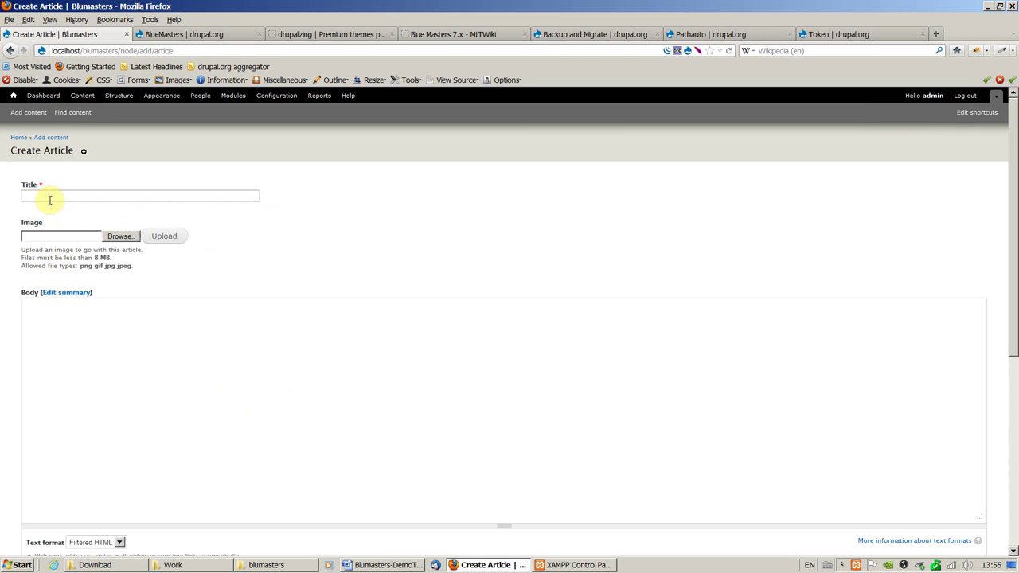
left_click(389, 565)
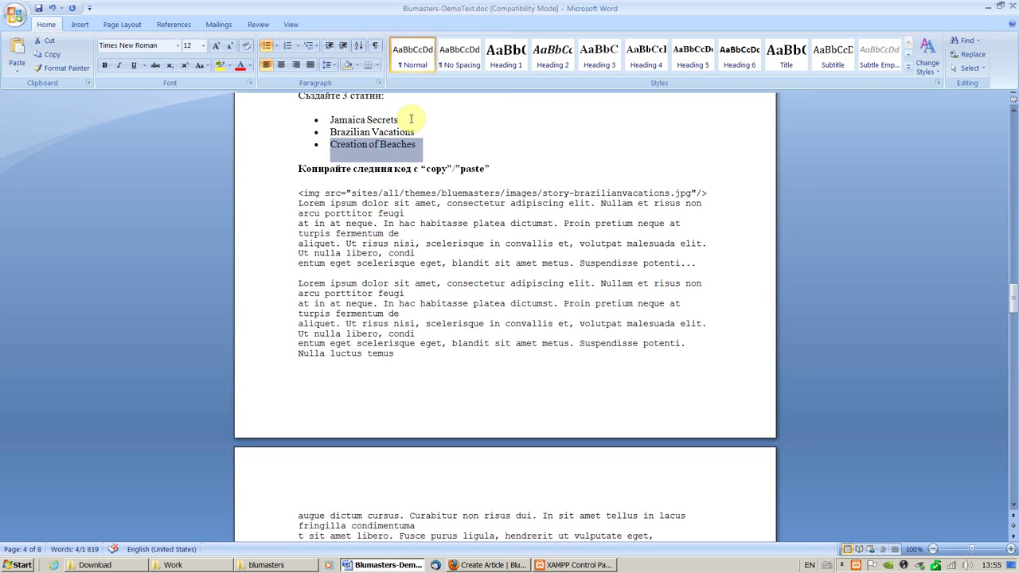
left_click_drag(420, 130, 342, 138)
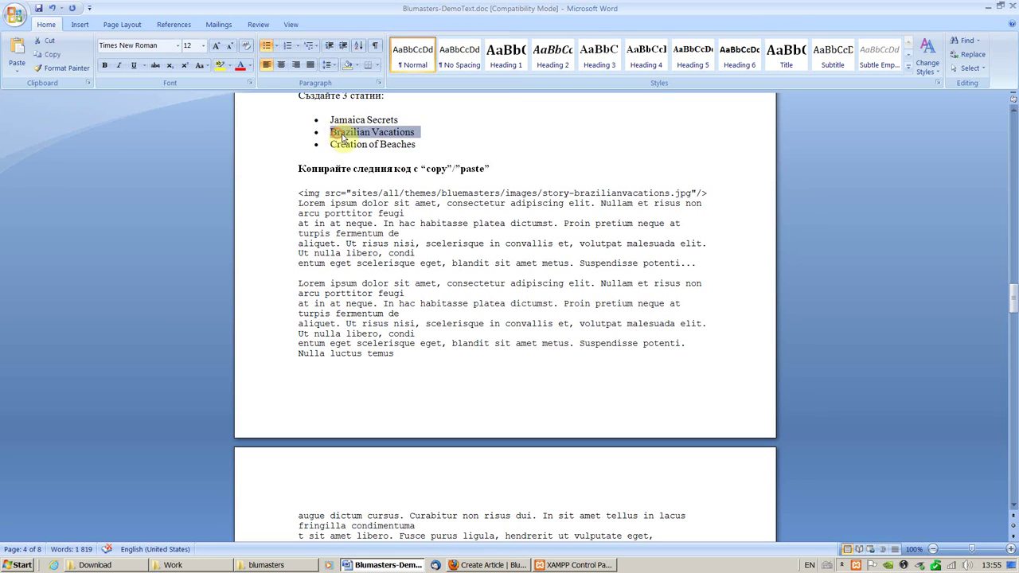
right_click(342, 138)
left_click(382, 160)
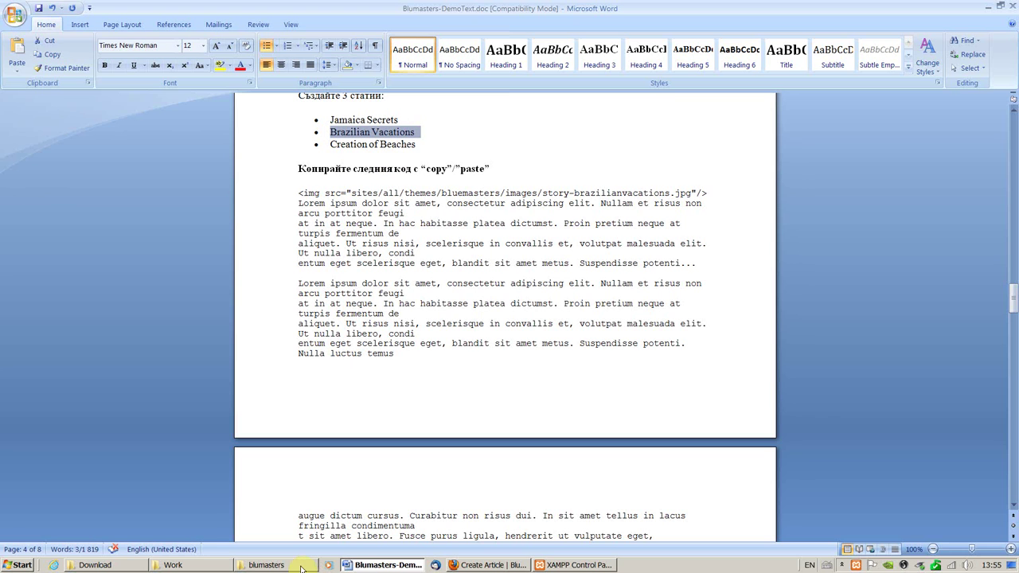
Step: Switch back to Firefox, paste the copied title without its bullet, and accept the suggested spelling Brazilian vacations
left_click(485, 565)
left_click(45, 196)
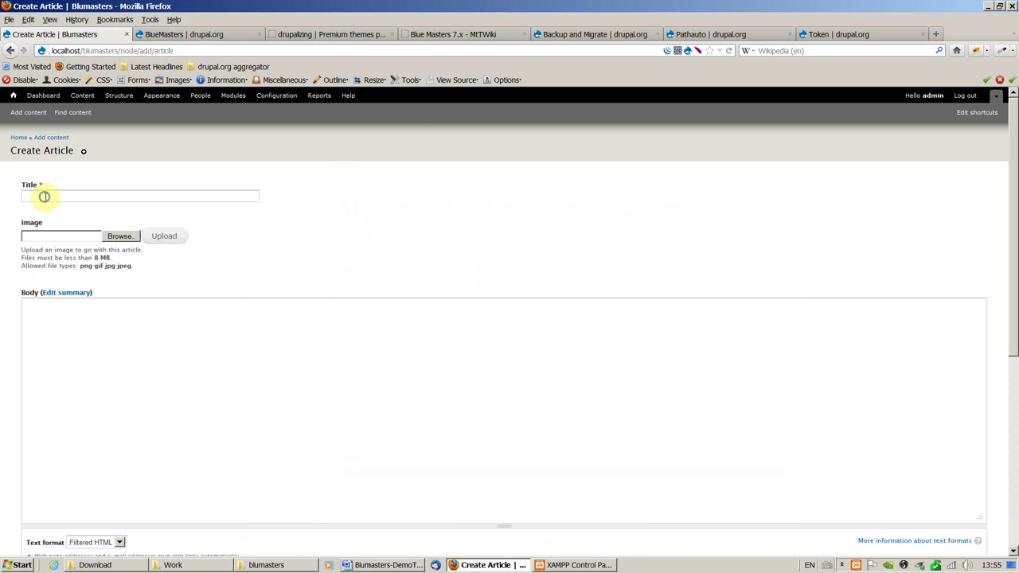
right_click(45, 197)
left_click(70, 244)
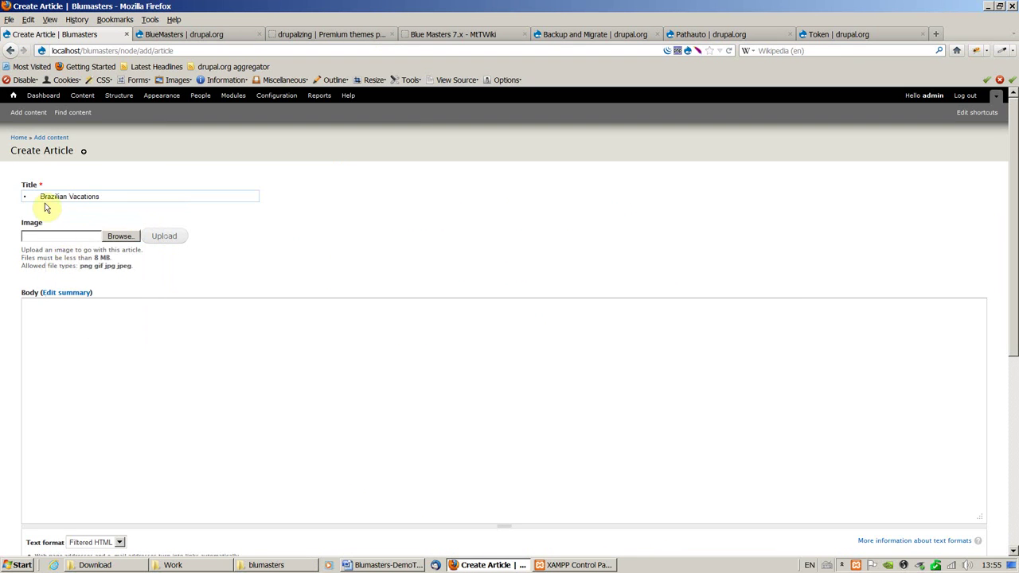
left_click_drag(38, 196, 23, 197)
key("BackSpace")
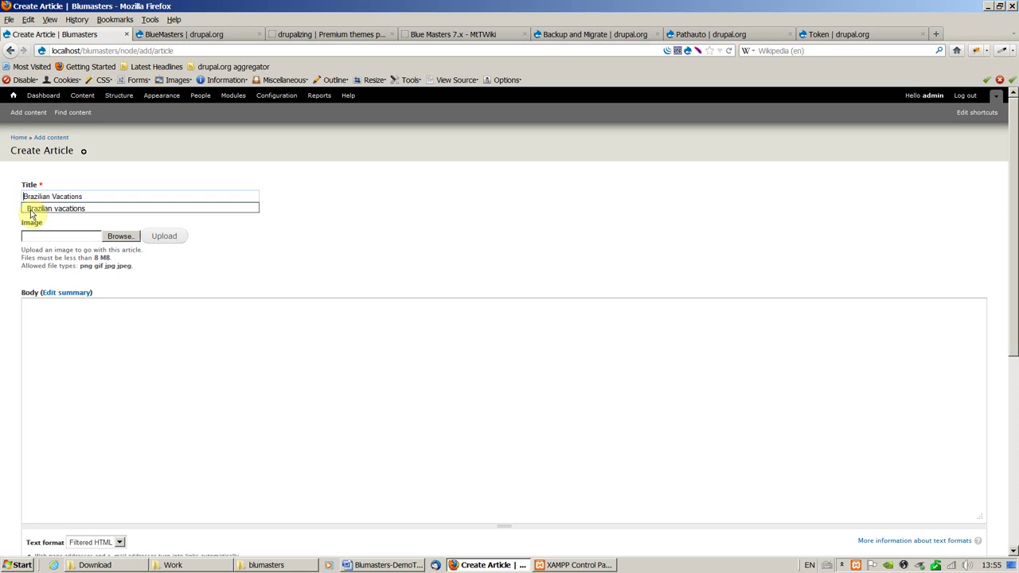
left_click(57, 209)
Step: Choose story-brazilianvacations.jpg from the theme's images folder as the article's image
left_click(120, 236)
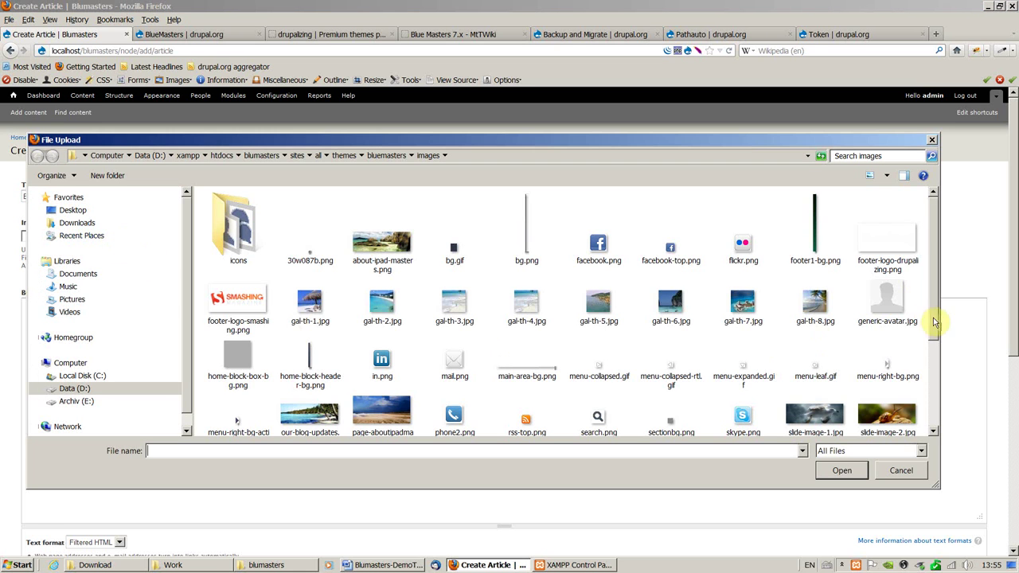
left_click_drag(936, 322, 931, 380)
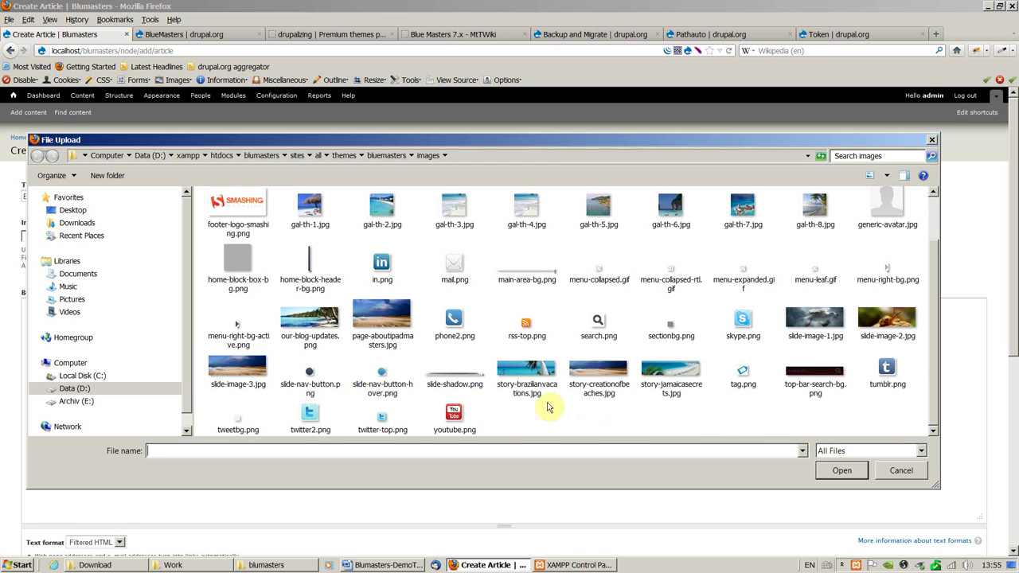
left_click(530, 374)
left_click(841, 471)
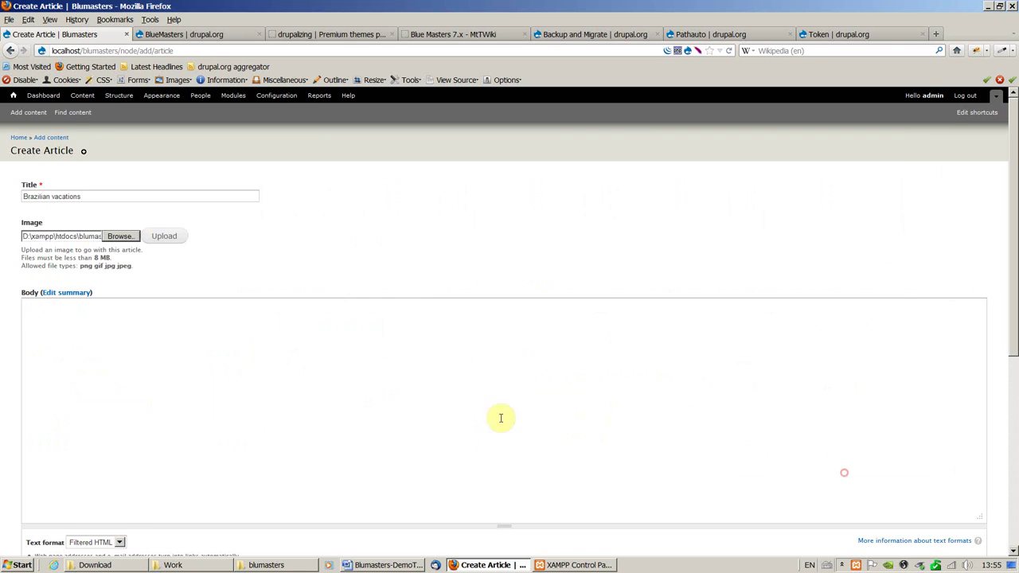
Step: Switch to Blumasters-DemoText.doc in Word and copy the Lorem ipsum text below the story-jamaicasecrets.jpg image tag, through "Nulla luctus temus"
left_click(53, 331)
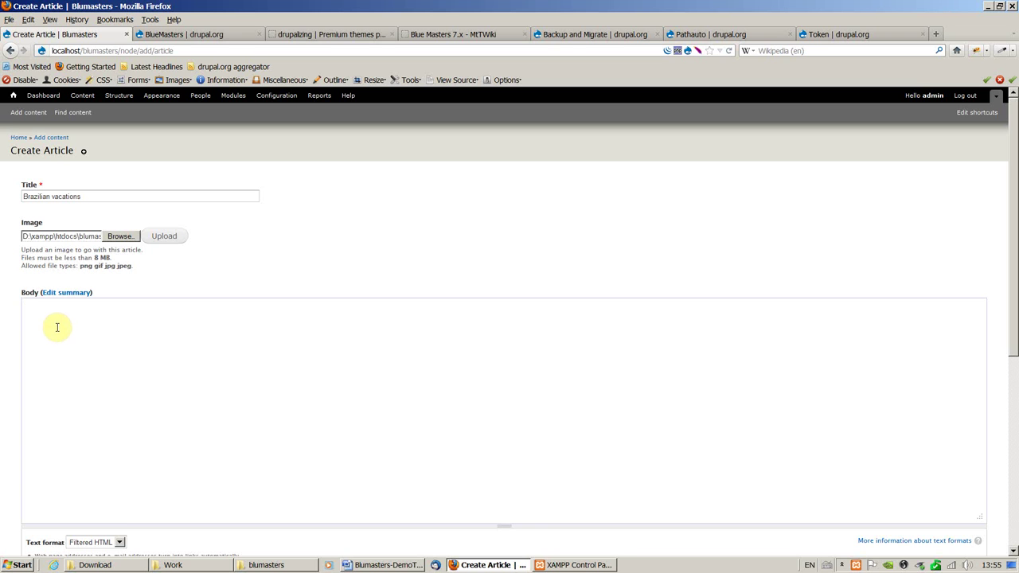
left_click(380, 565)
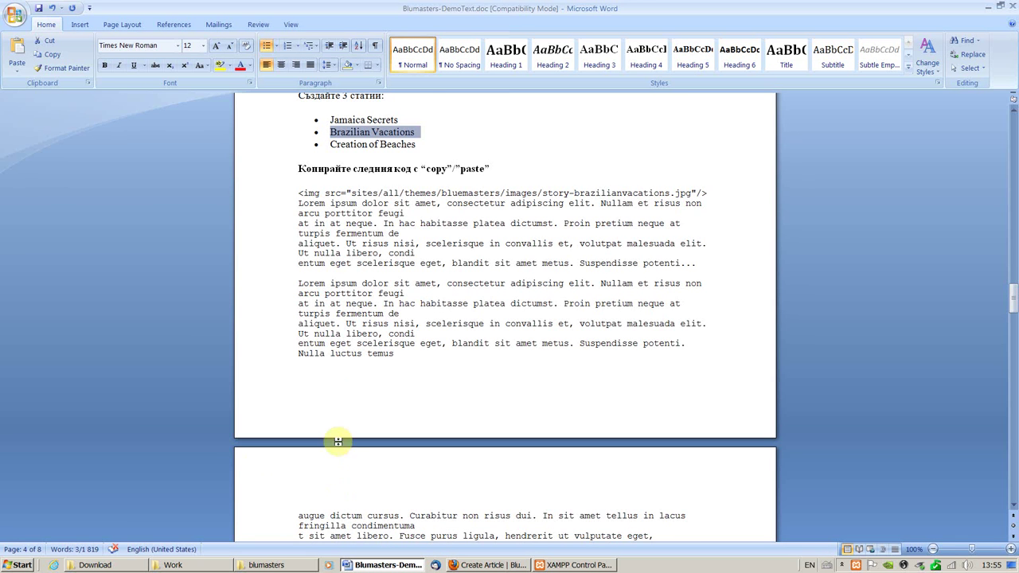
scroll(242, 425, "down", 10)
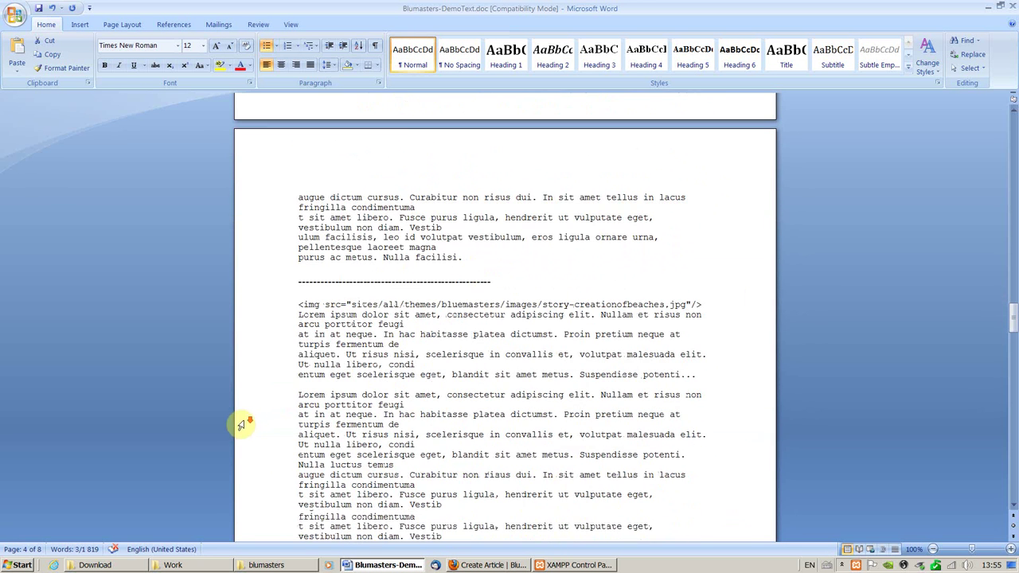
scroll(242, 424, "down", 2)
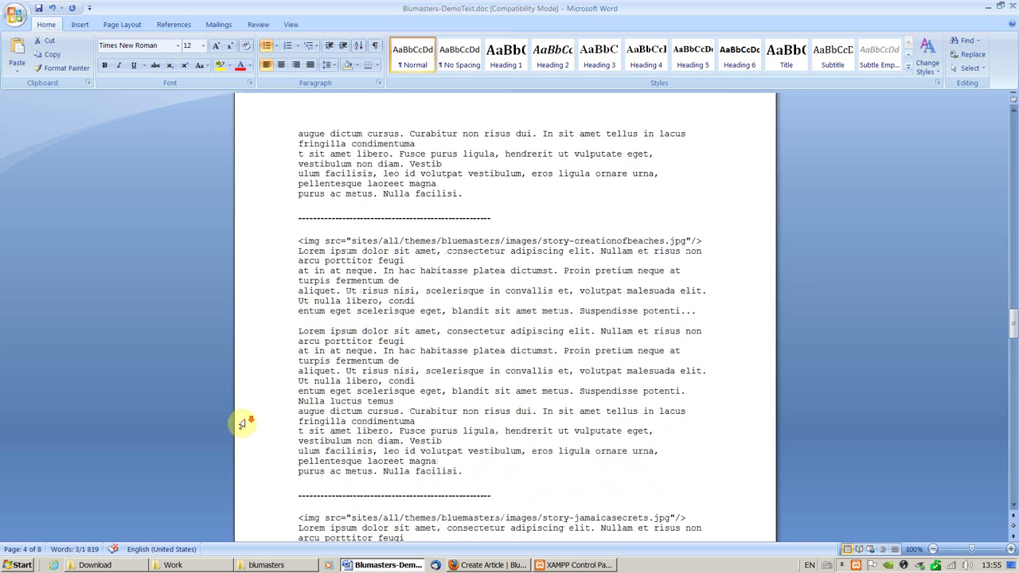
scroll(242, 425, "down", 2)
scroll(242, 424, "down", 2)
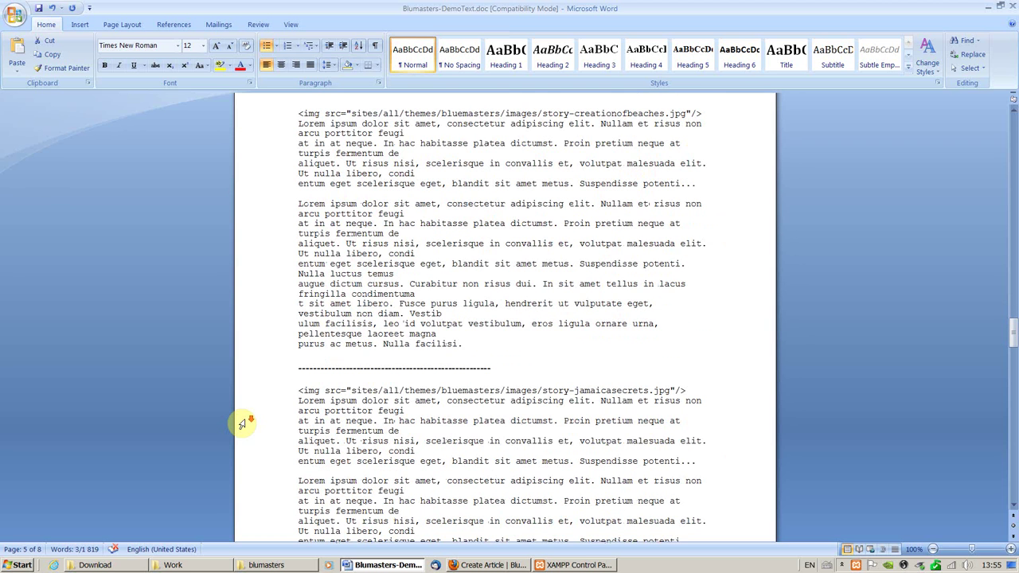
scroll(242, 425, "down", 1)
left_click_drag(295, 370, 710, 518)
right_click(324, 388)
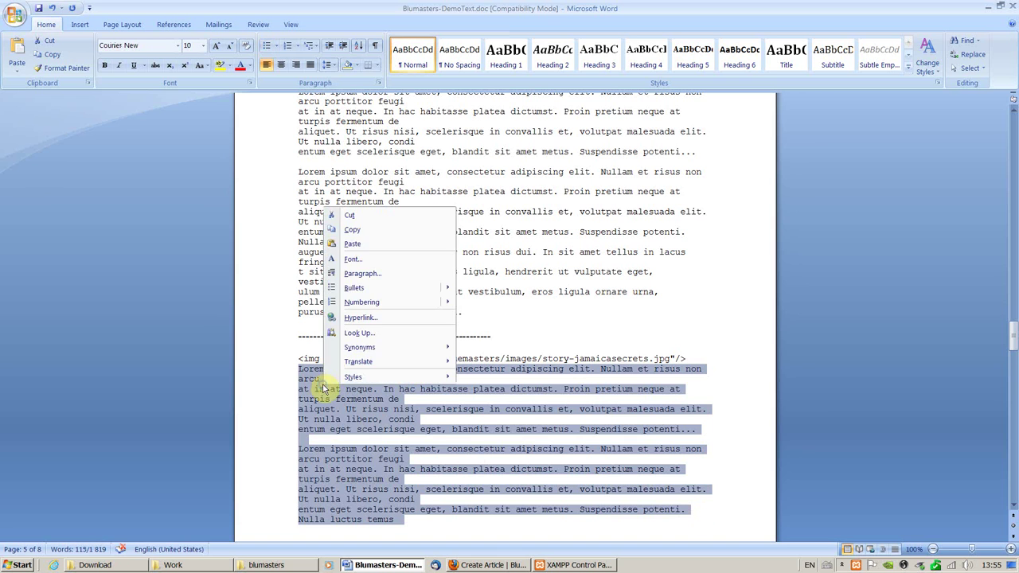
Step: Switch back to Firefox and paste the copied text into the article's body
left_click(486, 565)
right_click(41, 317)
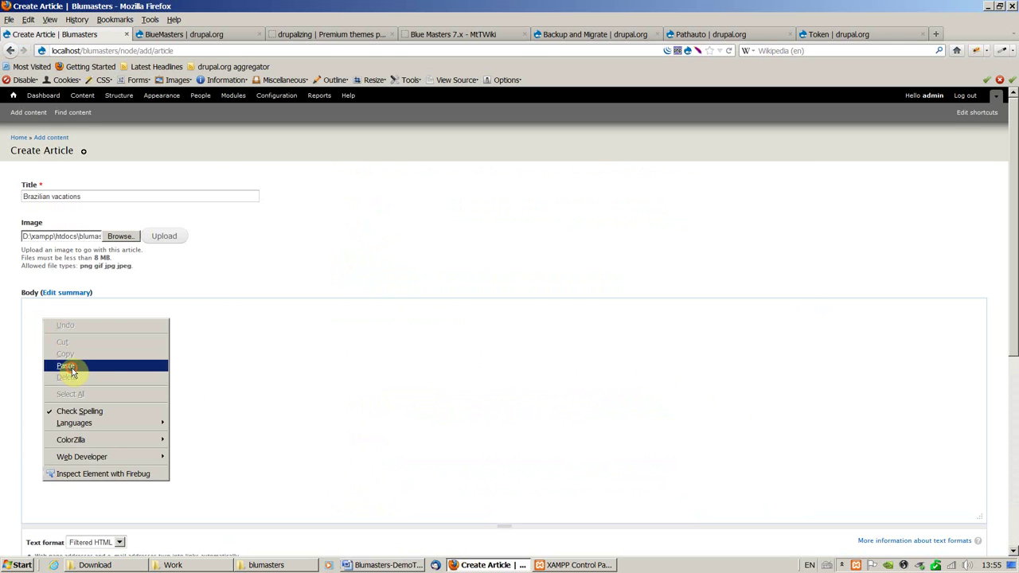
left_click(65, 365)
Step: Tag the article with the existing terms travel, see and beaches
scroll(170, 458, "down", 4)
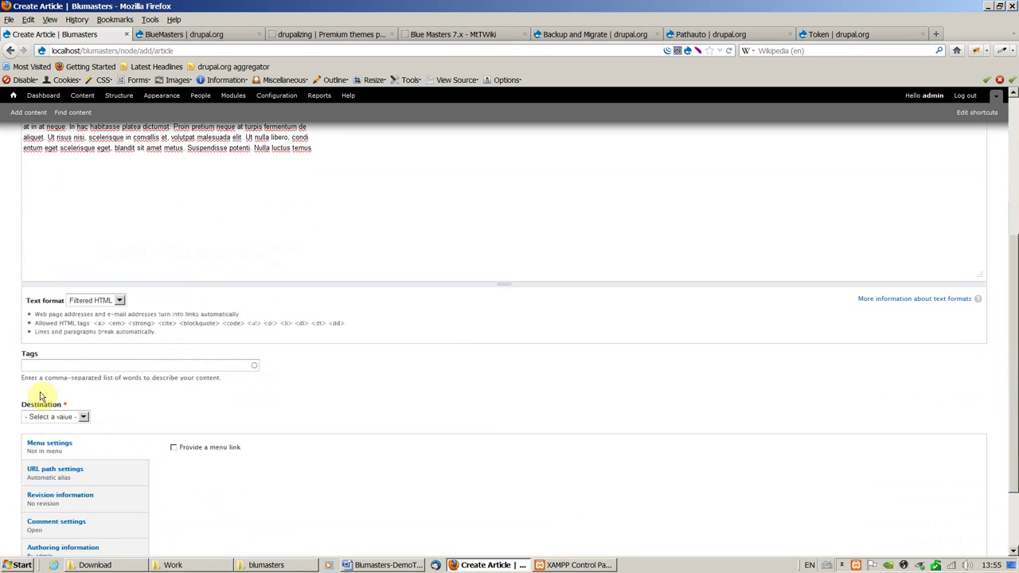
left_click(38, 365)
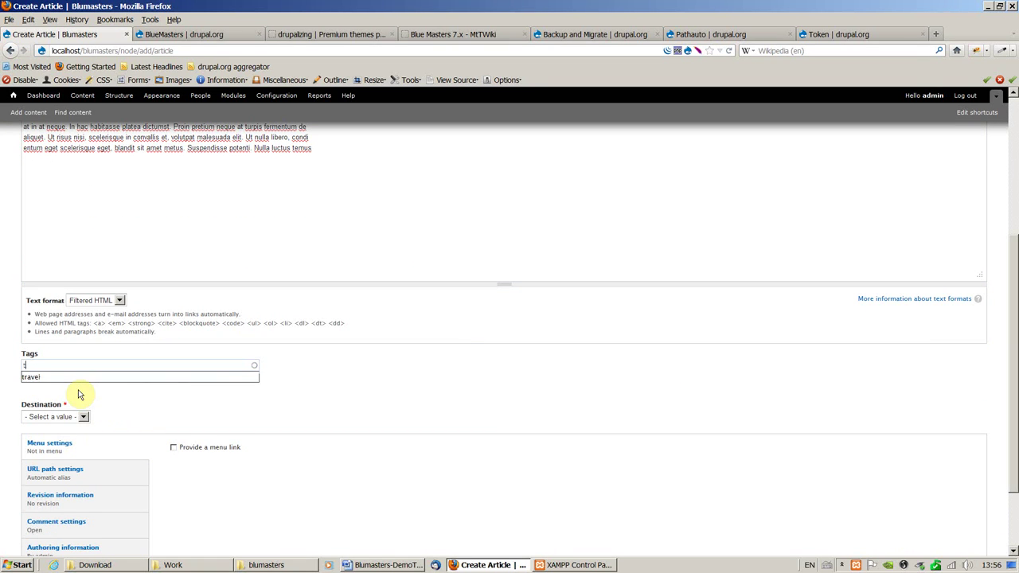
left_click(73, 377)
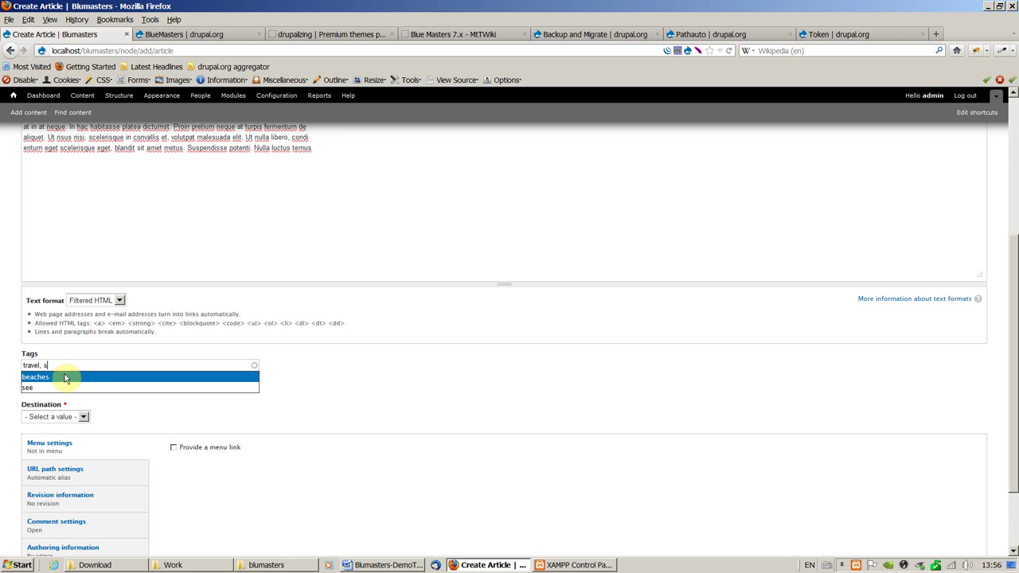
type(", s")
left_click(52, 388)
left_click(61, 364)
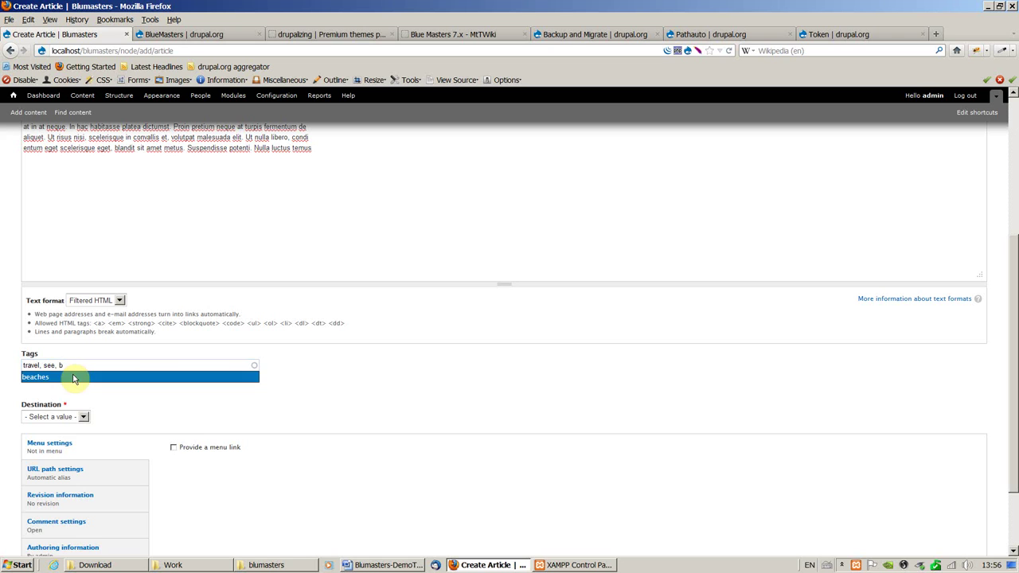
type(", b")
left_click(74, 376)
Step: Set the article's destination to Brazil and save the article
left_click(83, 417)
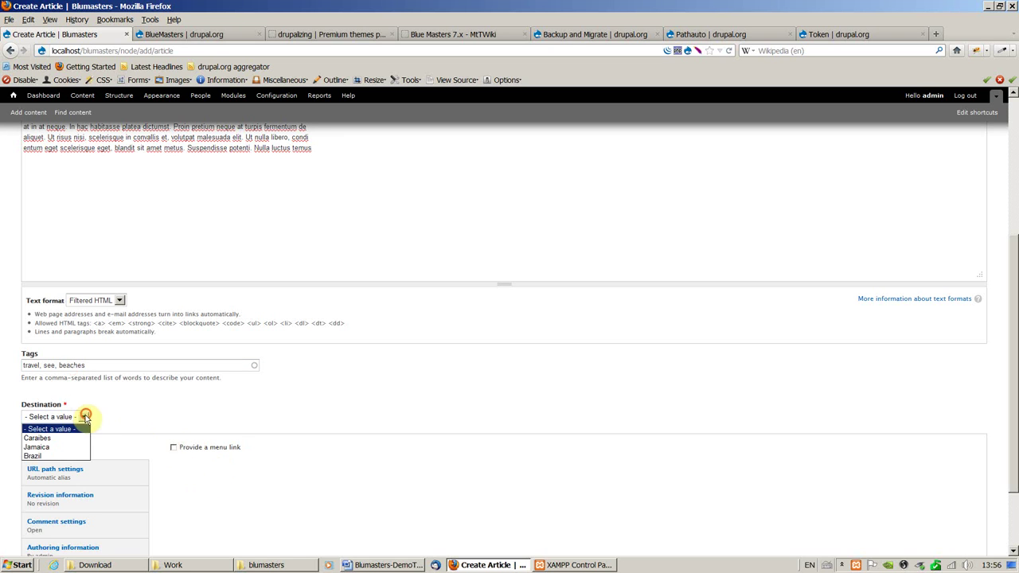
left_click(57, 457)
scroll(221, 510, "down", 2)
left_click(44, 514)
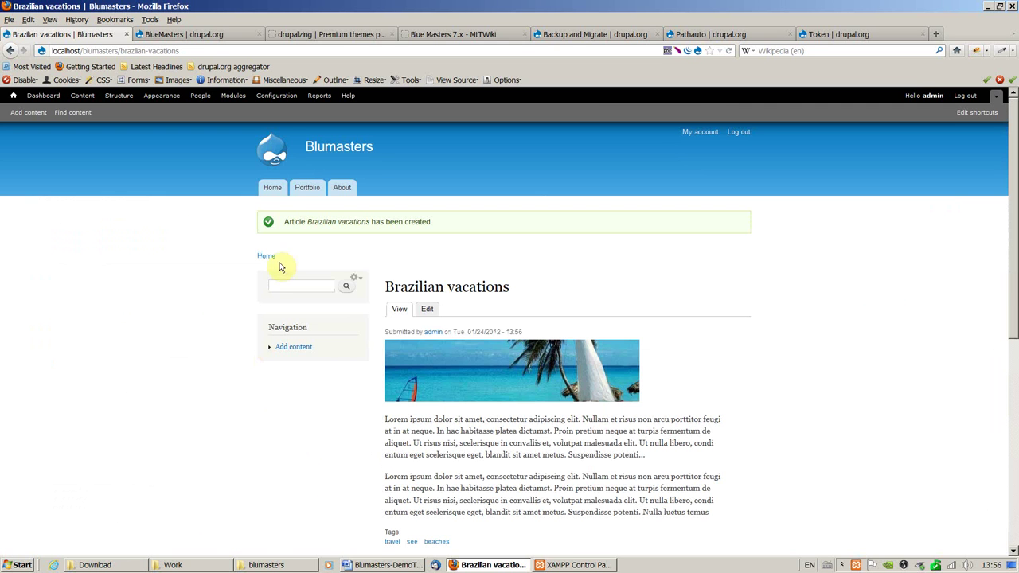
Step: Check the three article teasers on the home page and review the full Brazilian vacations article down to its comment form
left_click(271, 190)
scroll(155, 336, "down", 5)
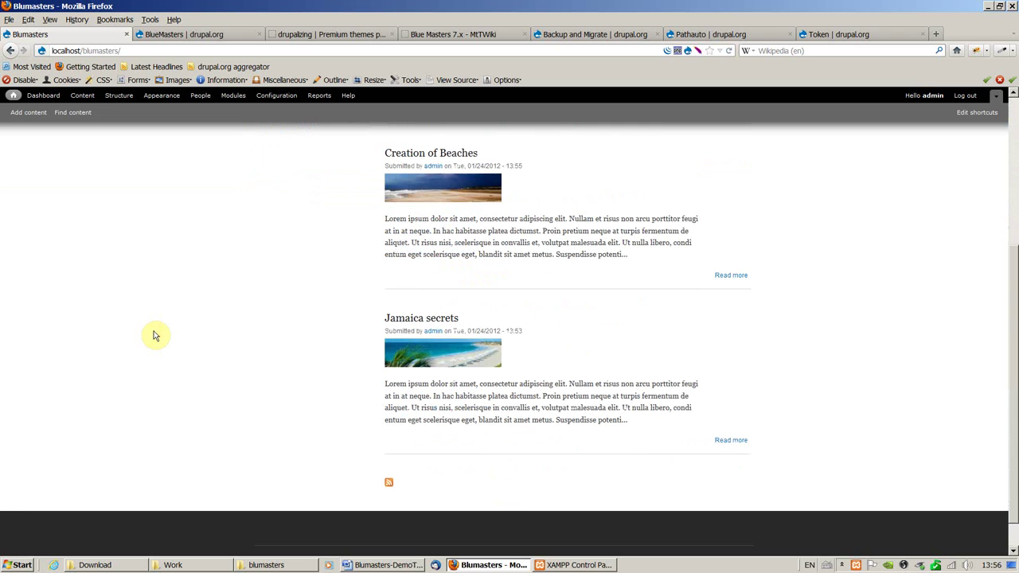
scroll(155, 335, "up", 4)
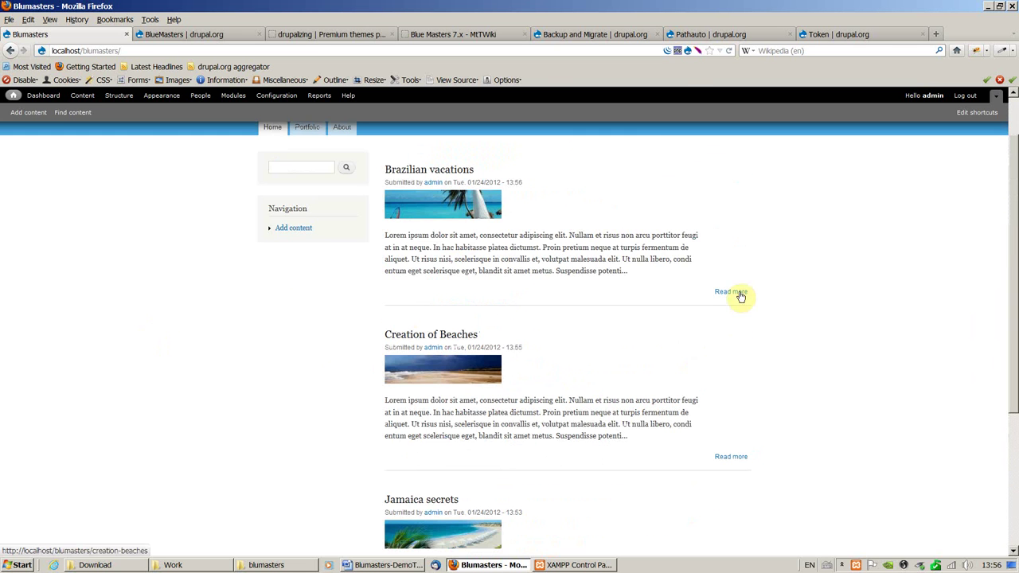
left_click(732, 294)
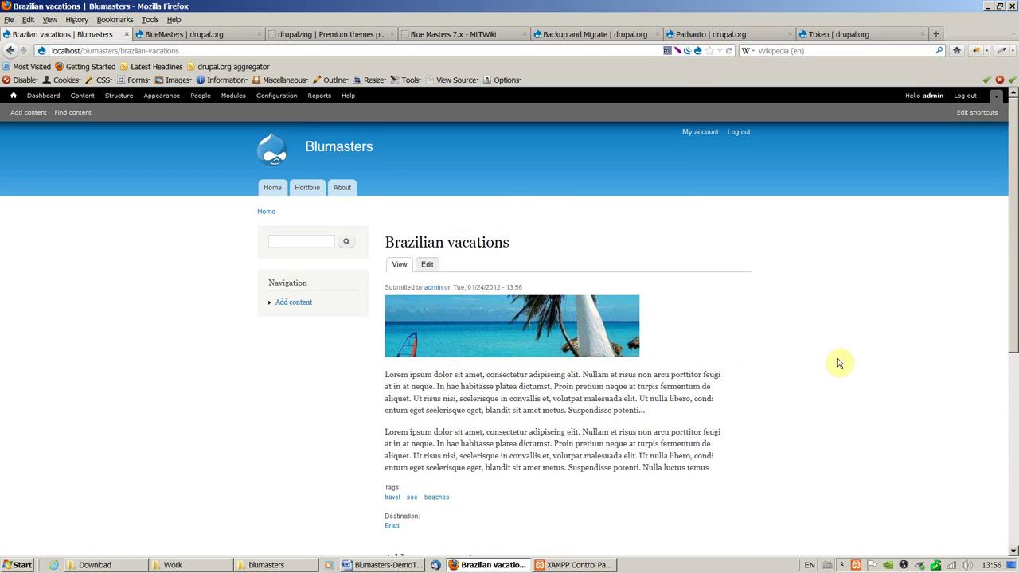
scroll(824, 360, "down", 3)
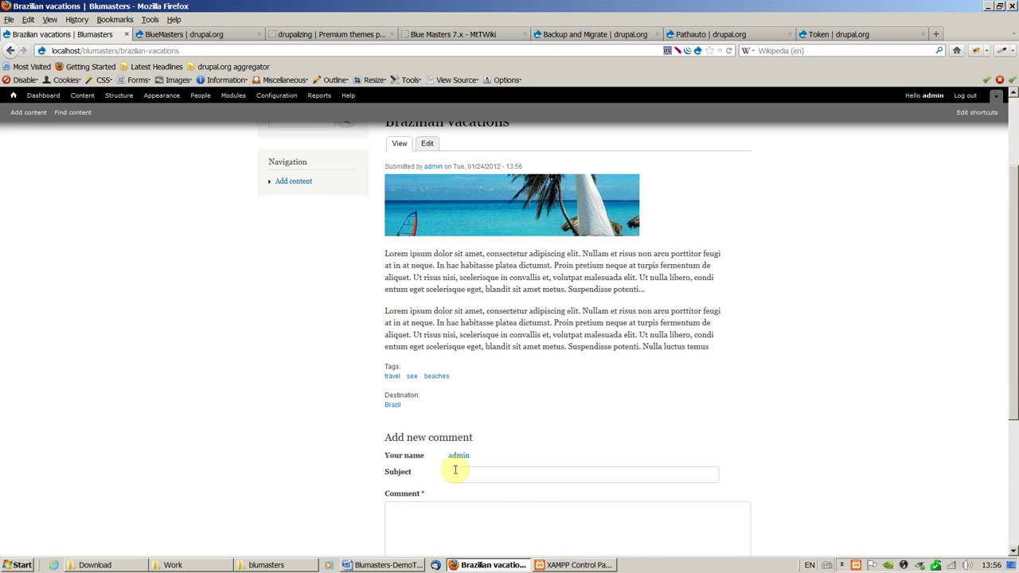
scroll(294, 466, "down", 3)
scroll(293, 465, "down", 3)
scroll(293, 463, "up", 8)
scroll(293, 461, "up", 1)
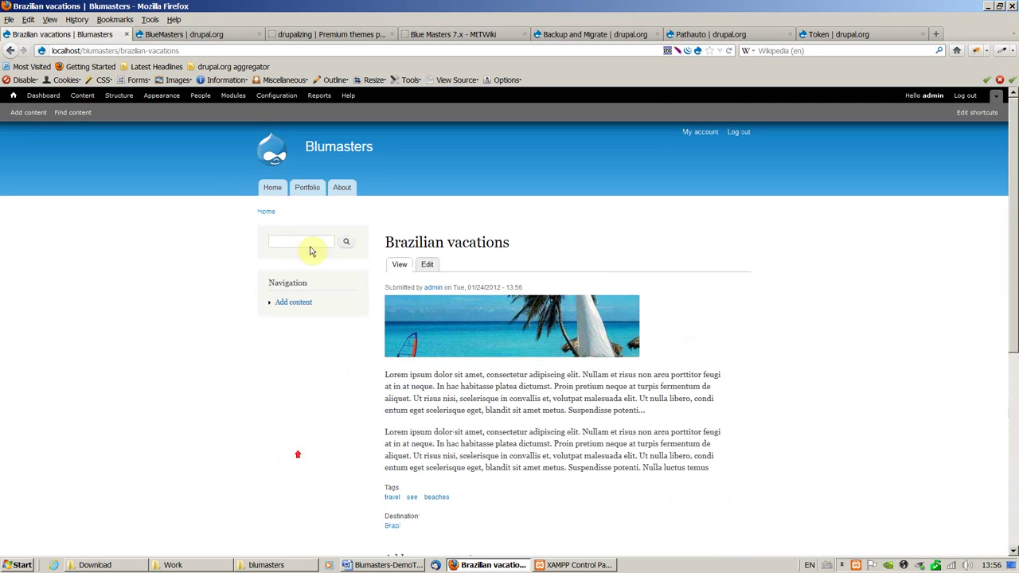
left_click(273, 191)
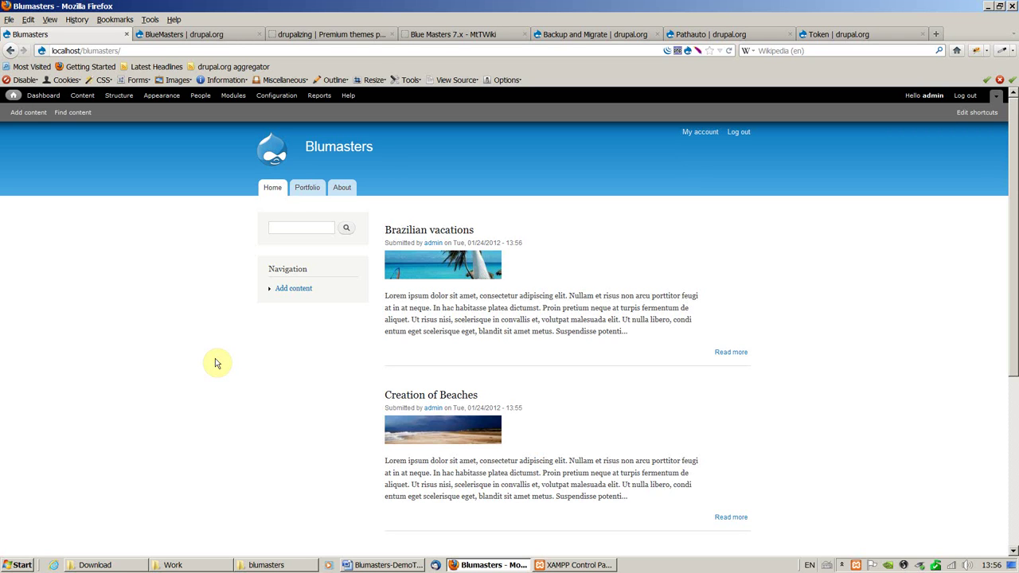
Step: Enable the core Contact module and save the module configuration
left_click(233, 96)
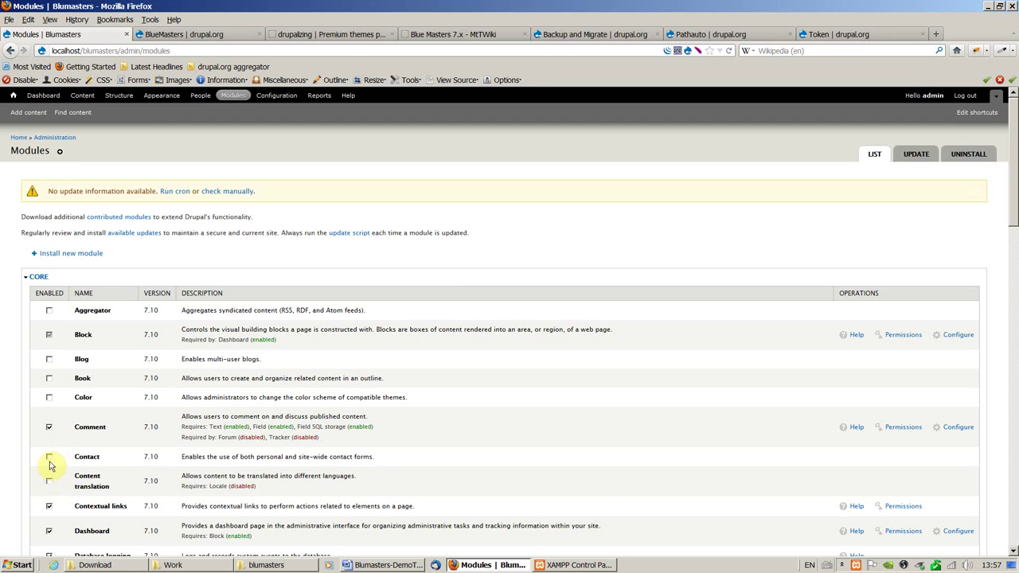
scroll(375, 426, "down", 6)
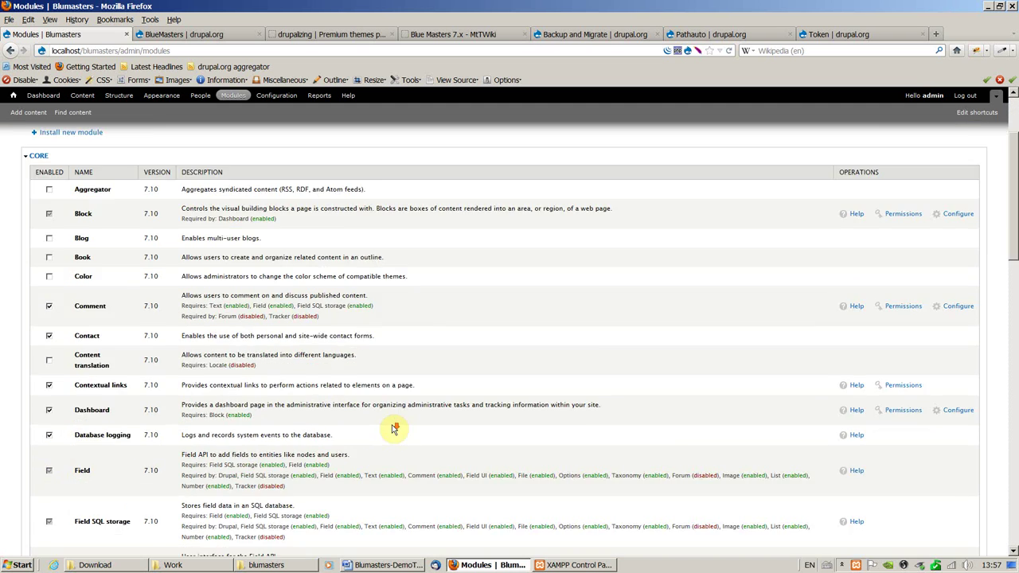
left_click_drag(1016, 298, 1010, 542)
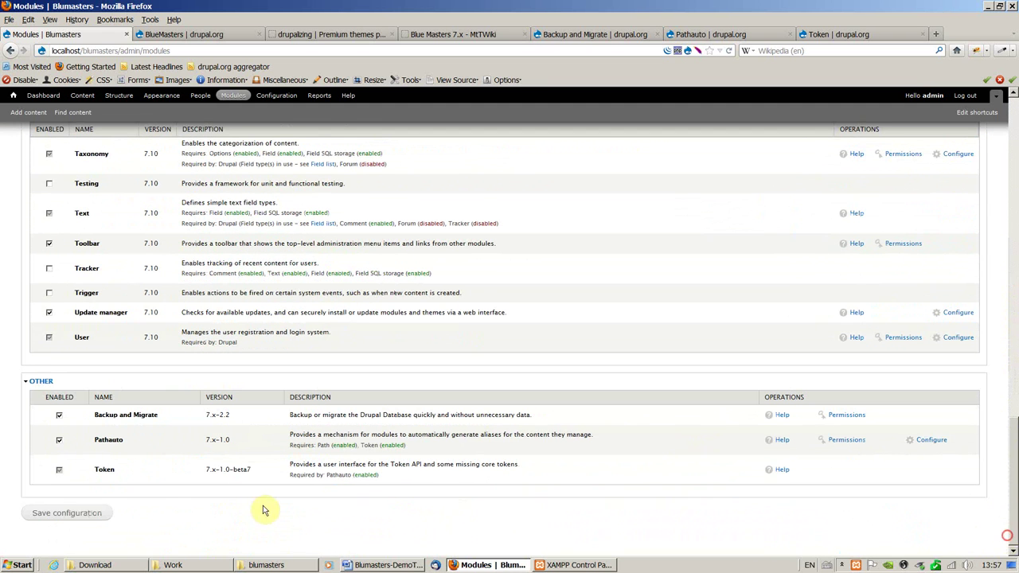
left_click(73, 512)
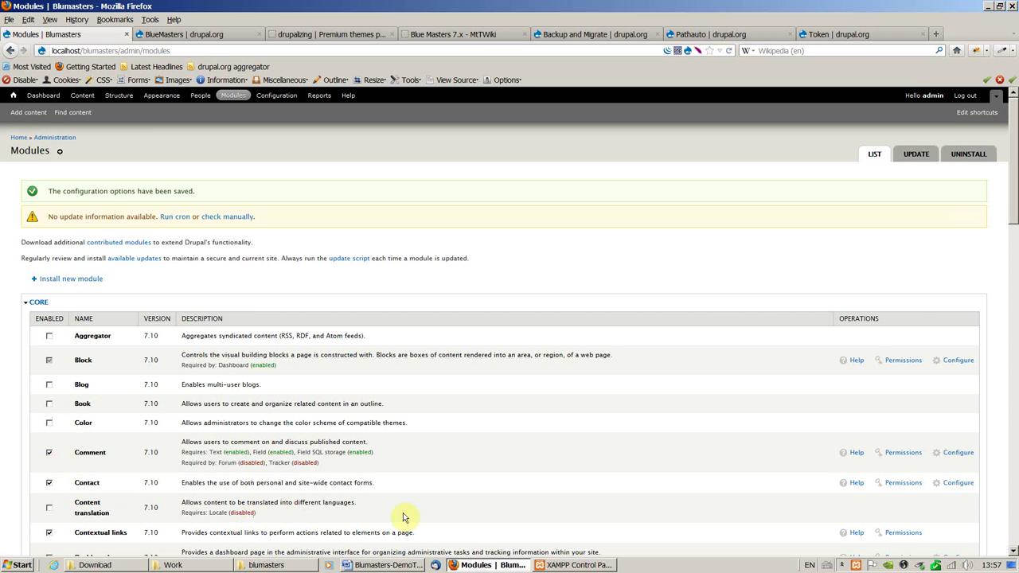
Step: Open the Contact module's configuration, review and save the Website feedback category with its existing settings, and return to the Modules list
left_click(957, 484)
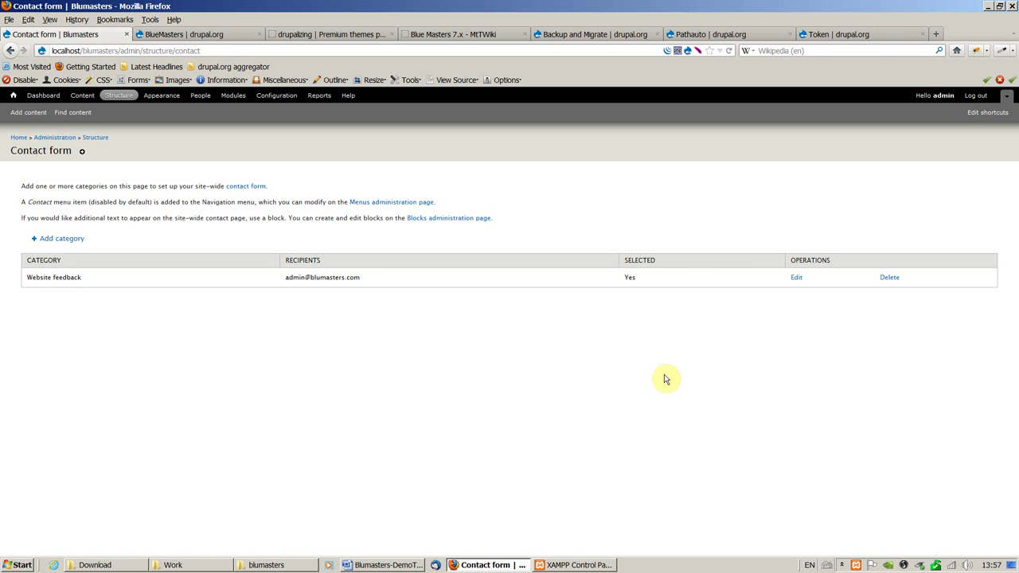
left_click(797, 278)
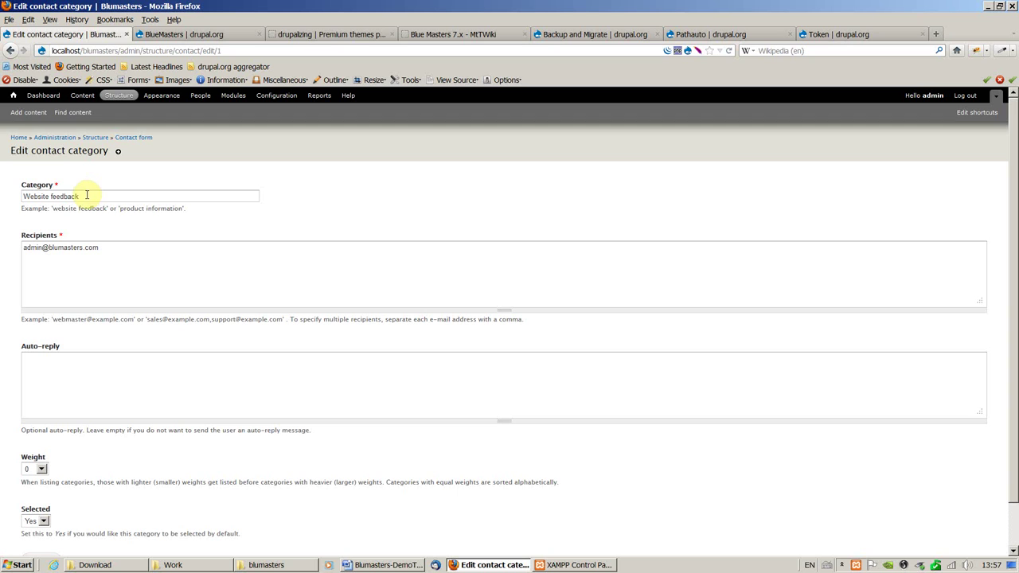
left_click_drag(87, 195, 10, 196)
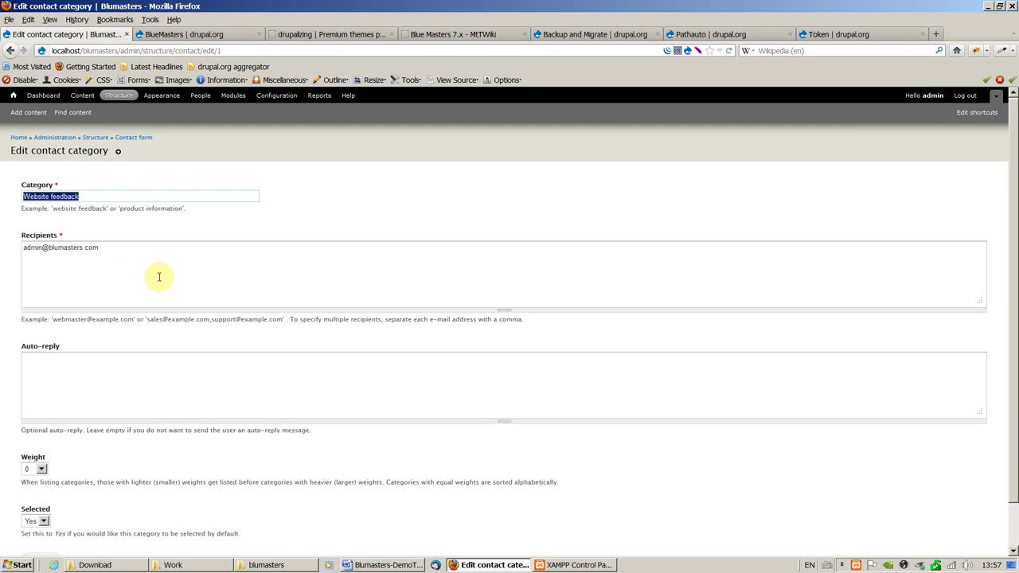
left_click(108, 248)
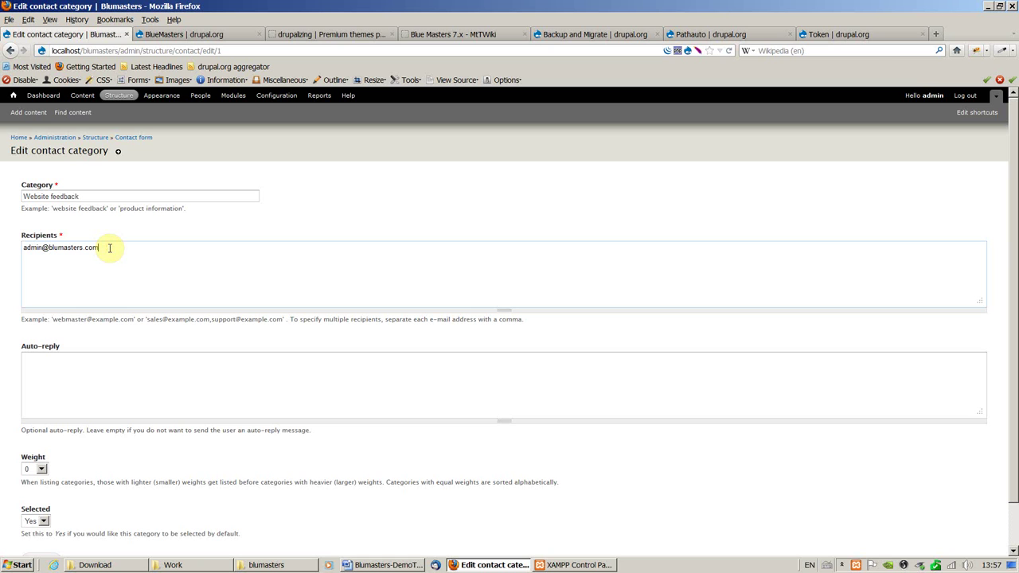
left_click_drag(1012, 279, 1015, 334)
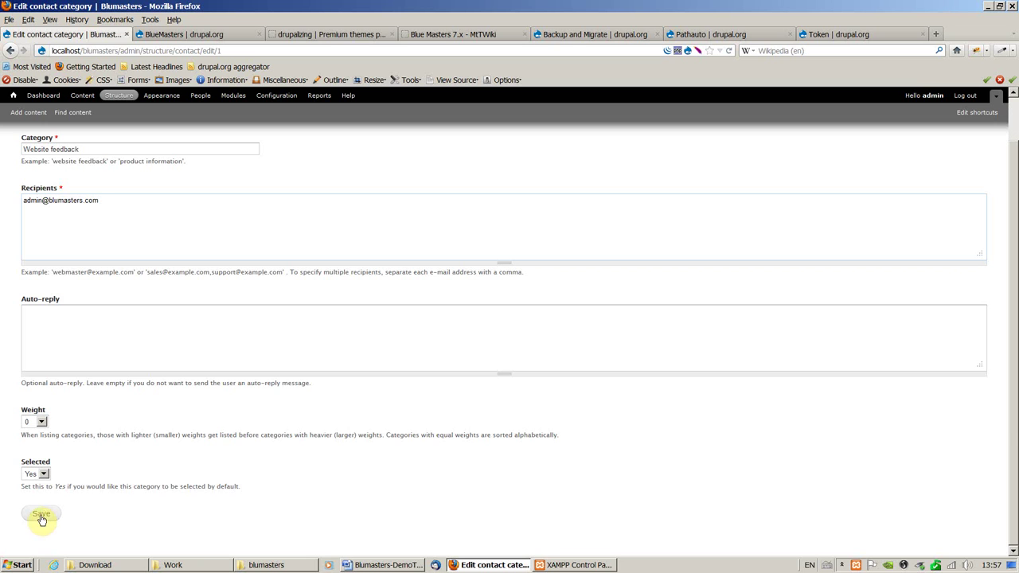
left_click_drag(1015, 418, 1005, 376)
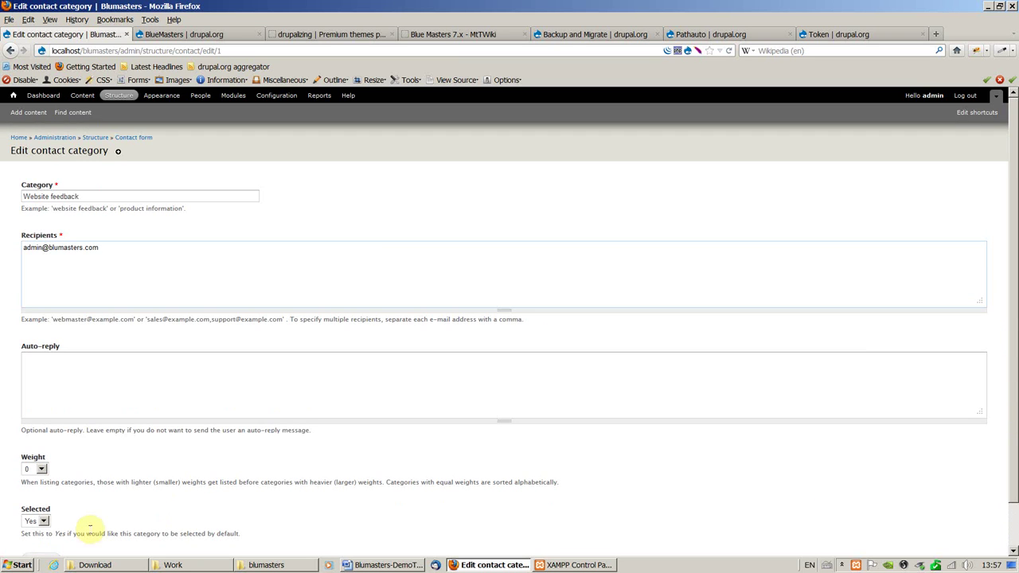
scroll(159, 501, "down", 2)
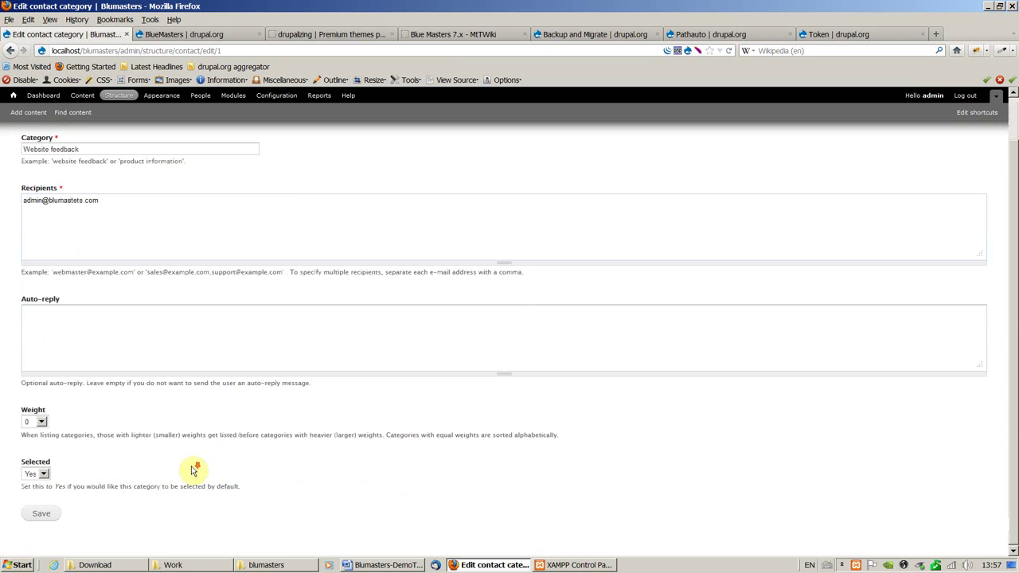
left_click(38, 516)
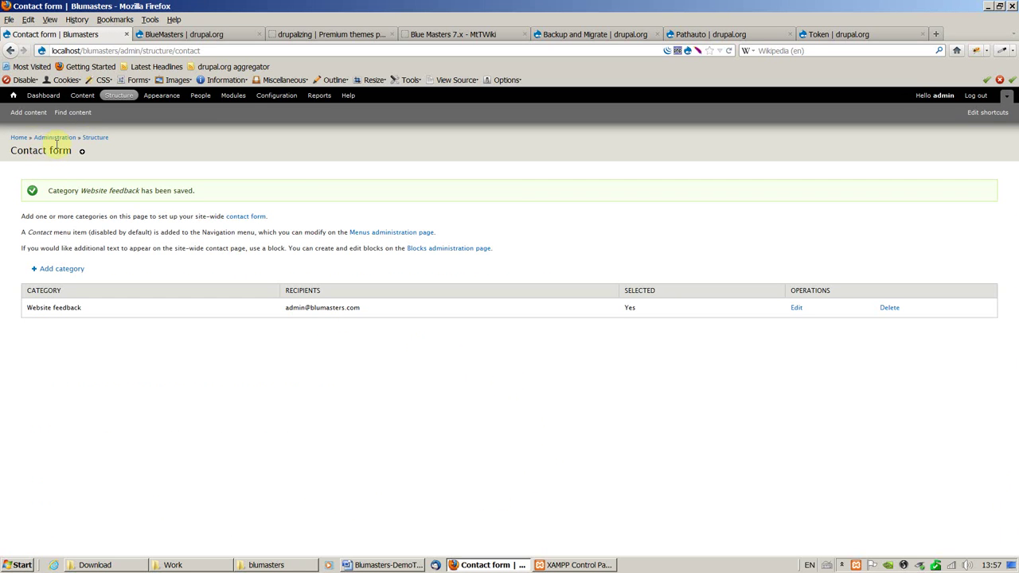
left_click(231, 97)
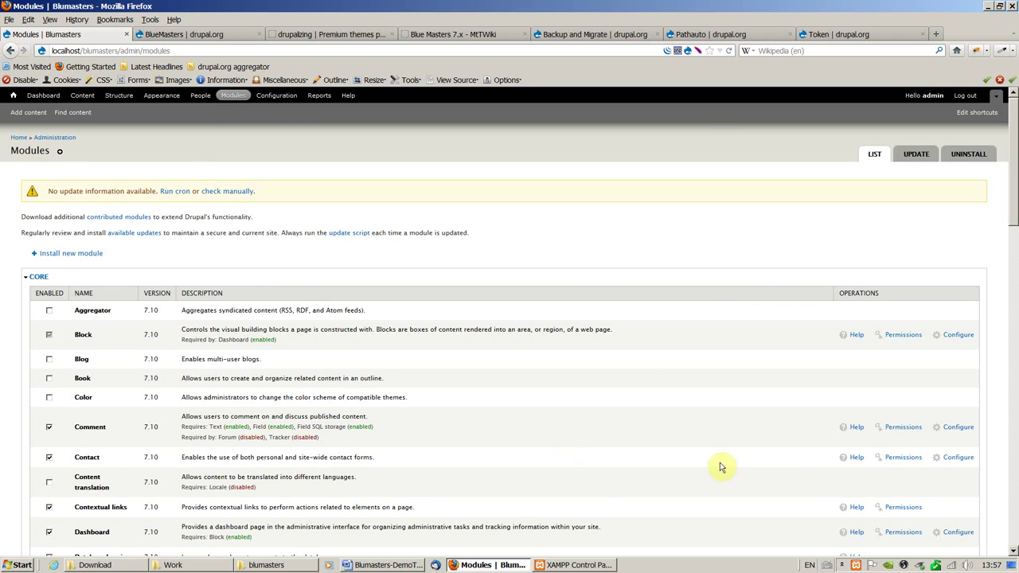
Step: Grant anonymous and authenticated users permission to use the site-wide contact form and users' personal contact forms, and save the permissions
left_click(903, 458)
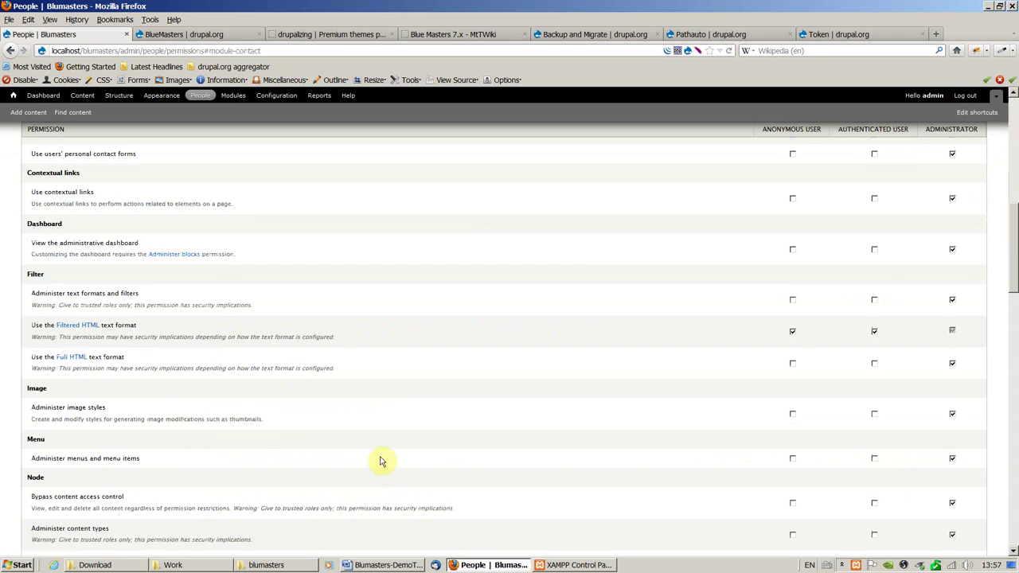
left_click_drag(1013, 241, 1013, 215)
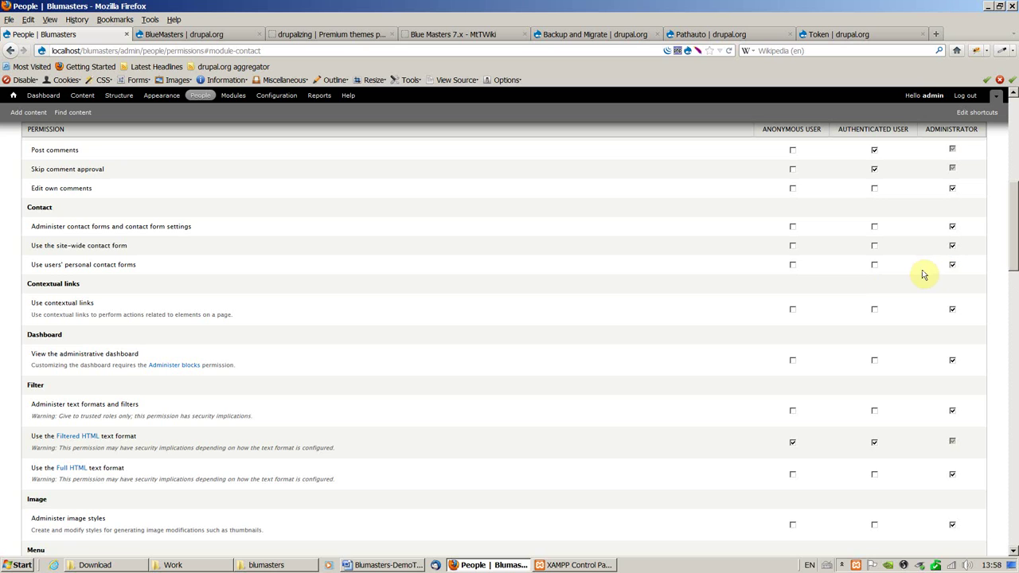
left_click(874, 266)
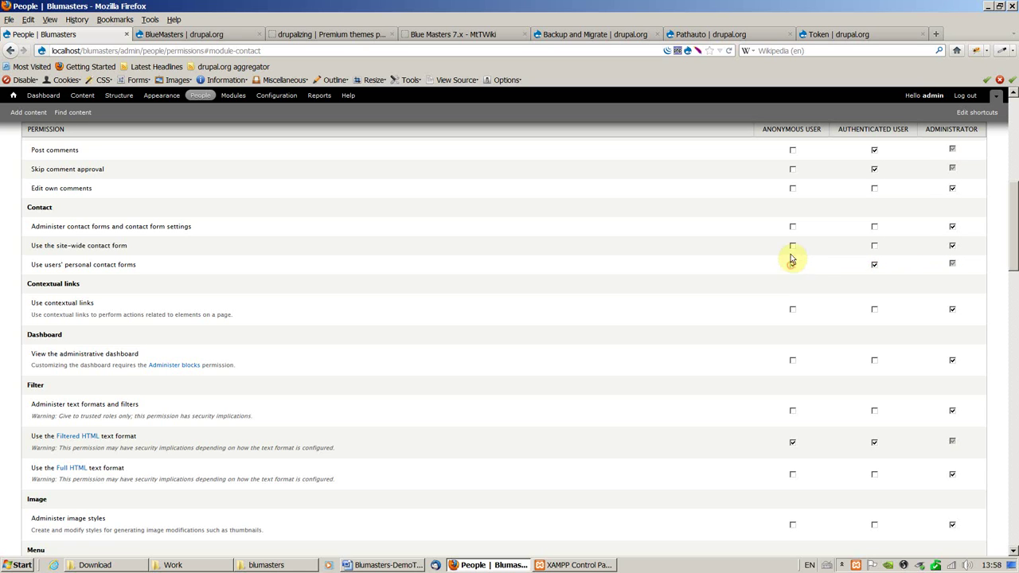
left_click(791, 248)
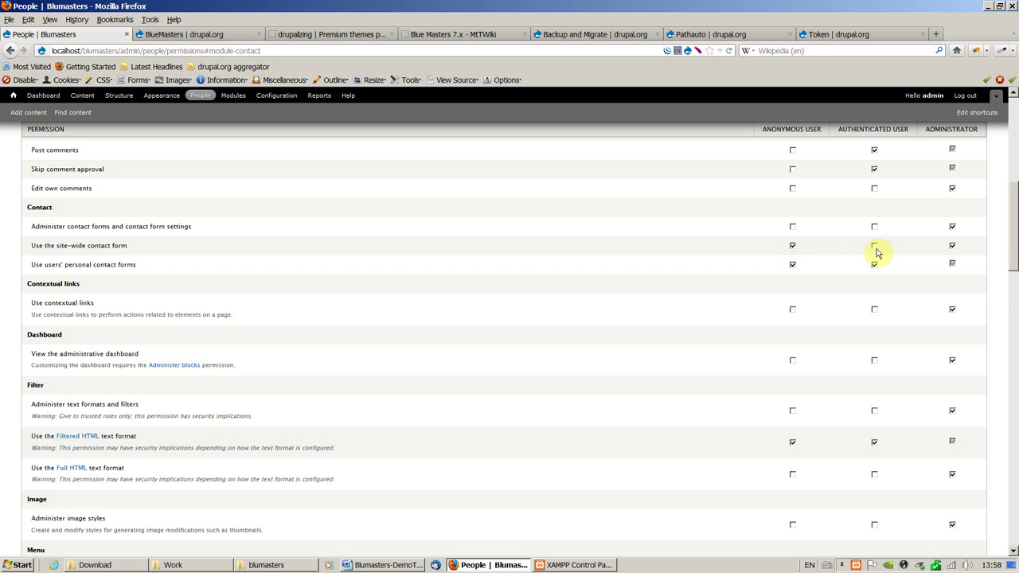
left_click_drag(1014, 228, 1008, 467)
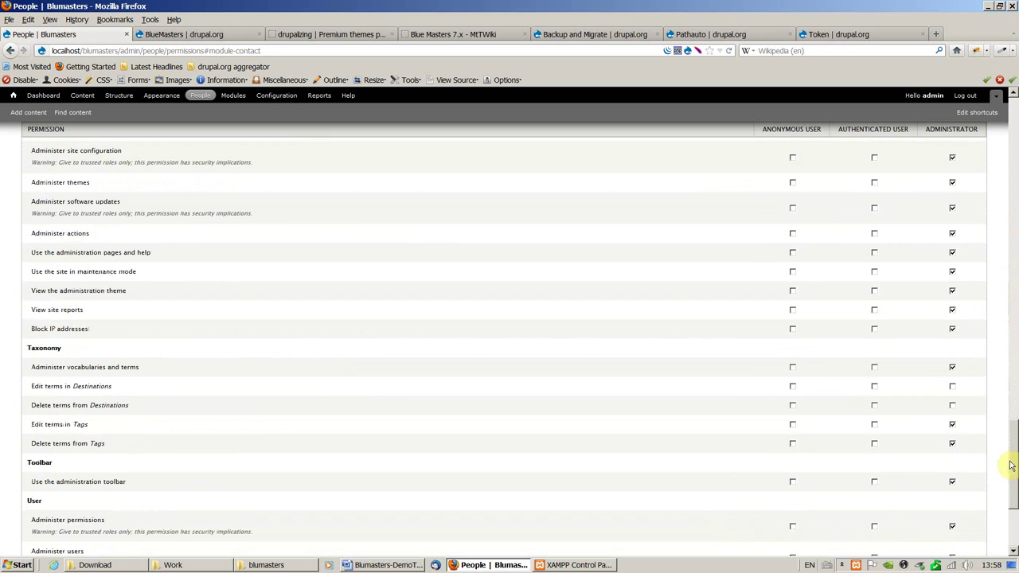
left_click(1015, 450)
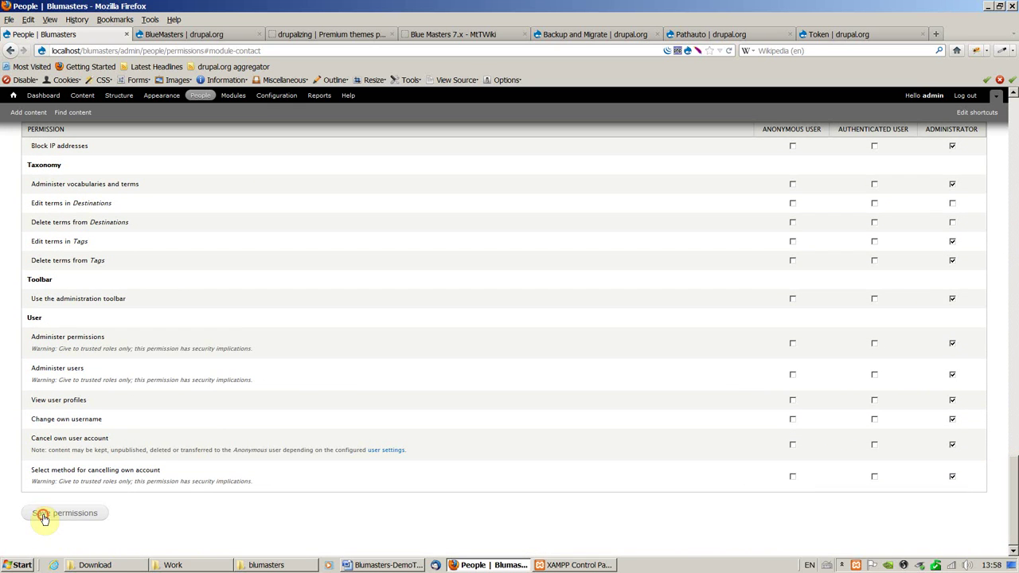
left_click(40, 513)
left_click(16, 137)
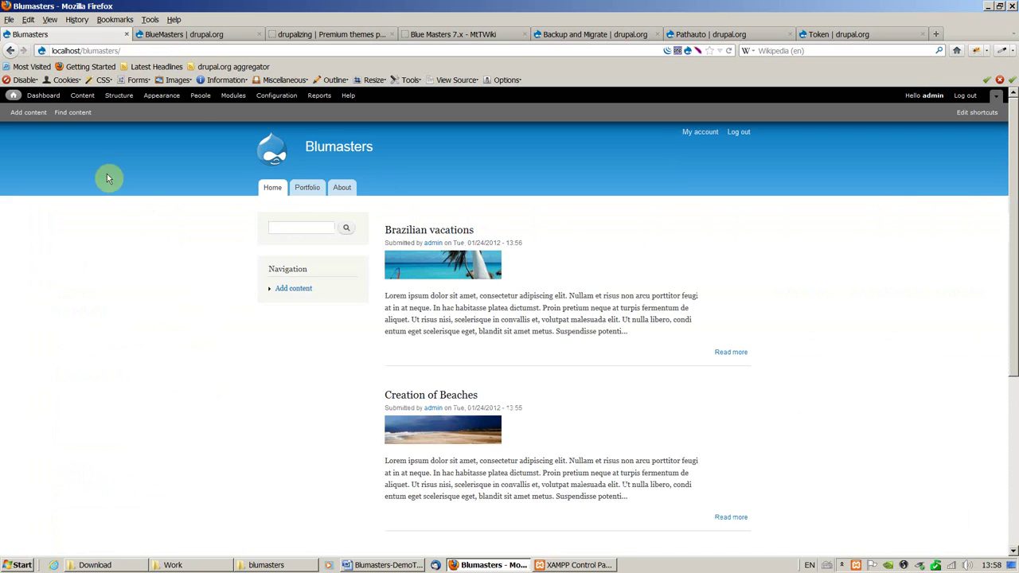
left_click(88, 101)
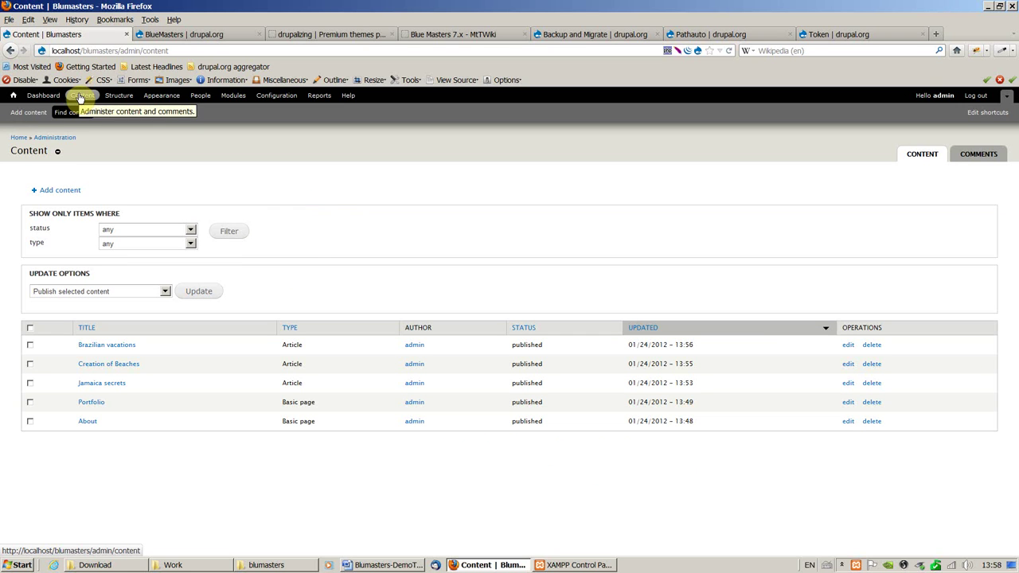
left_click(28, 114)
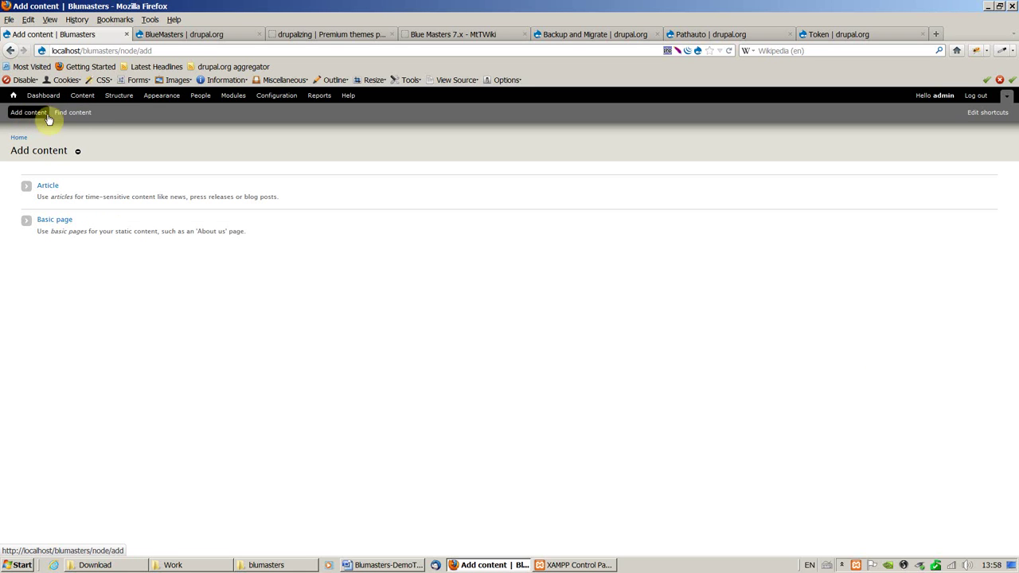
Step: Add a link titled Contact us with the path contact to the site's Main menu and save it
left_click(118, 96)
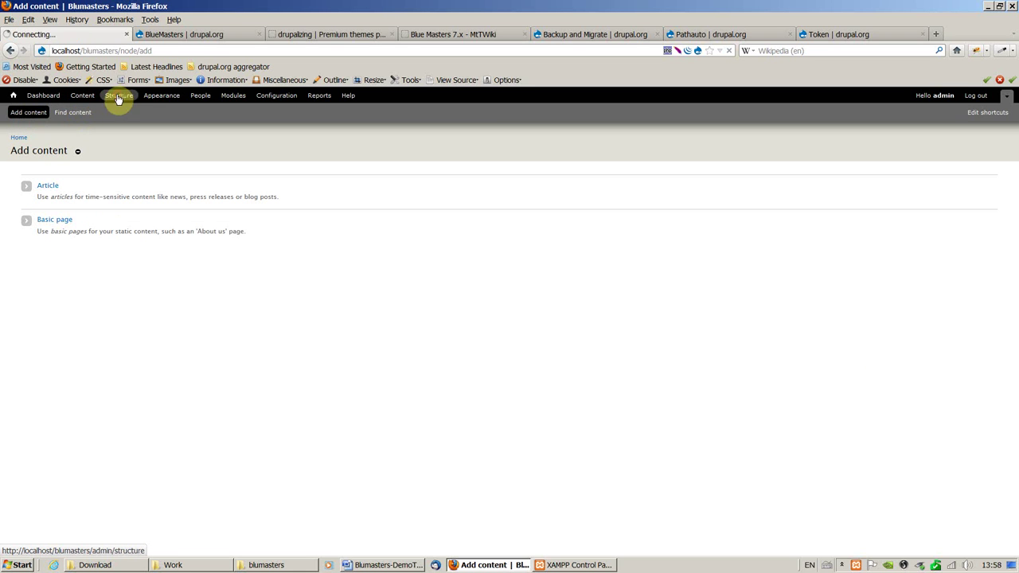
left_click(51, 281)
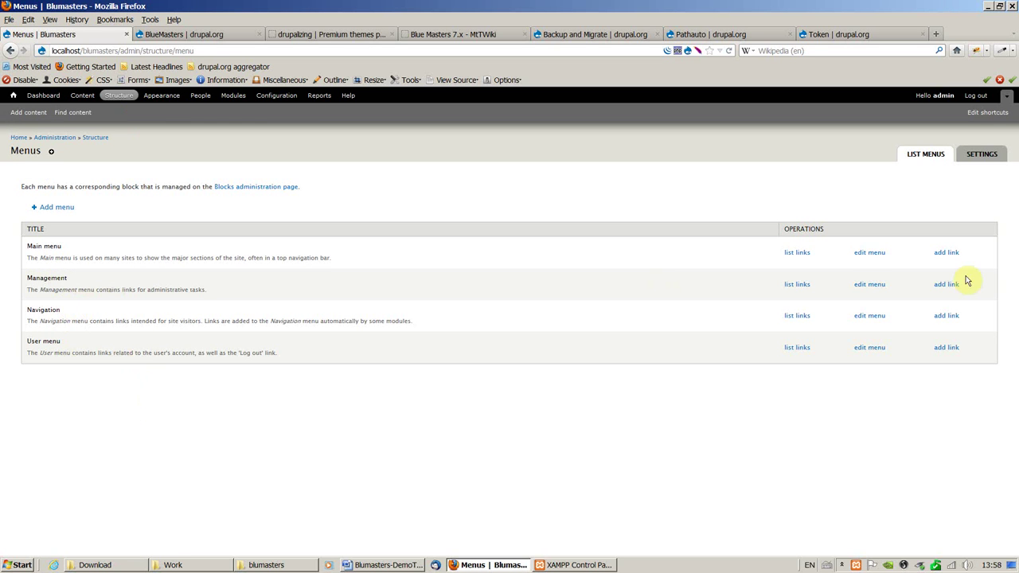
left_click(798, 253)
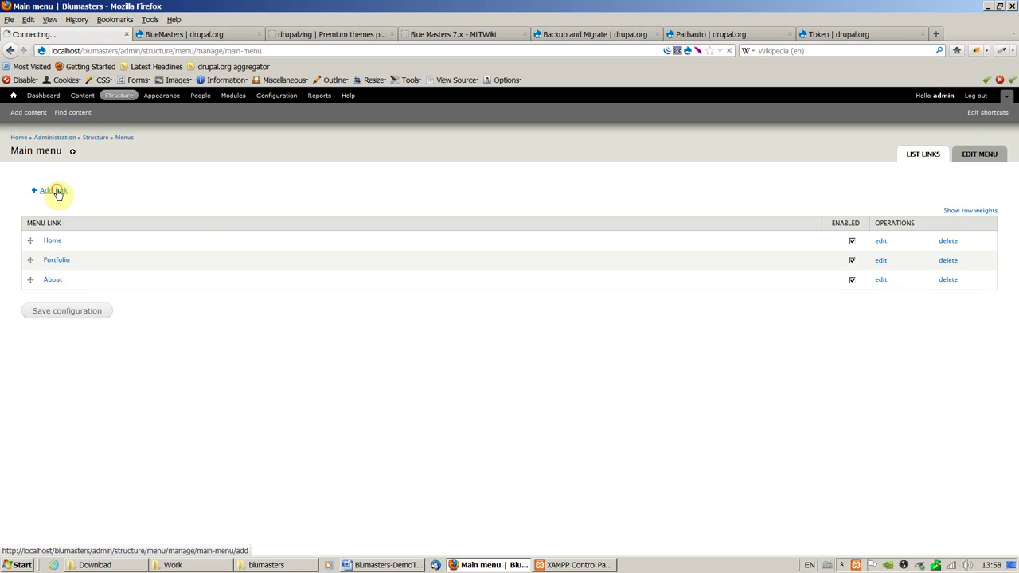
left_click(57, 192)
left_click(34, 199)
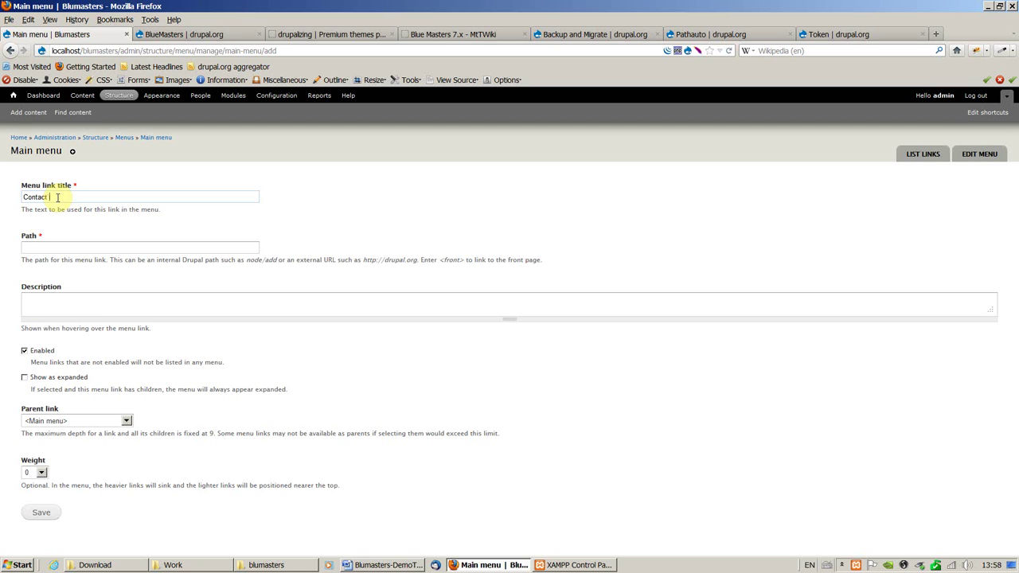
left_click(37, 249)
type("conta")
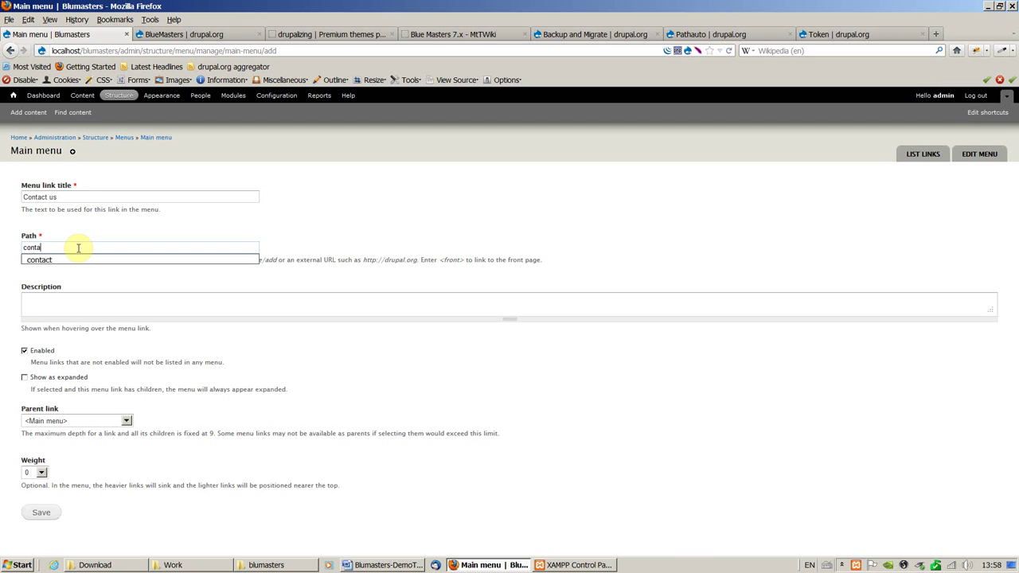
type("c")
key("Down")
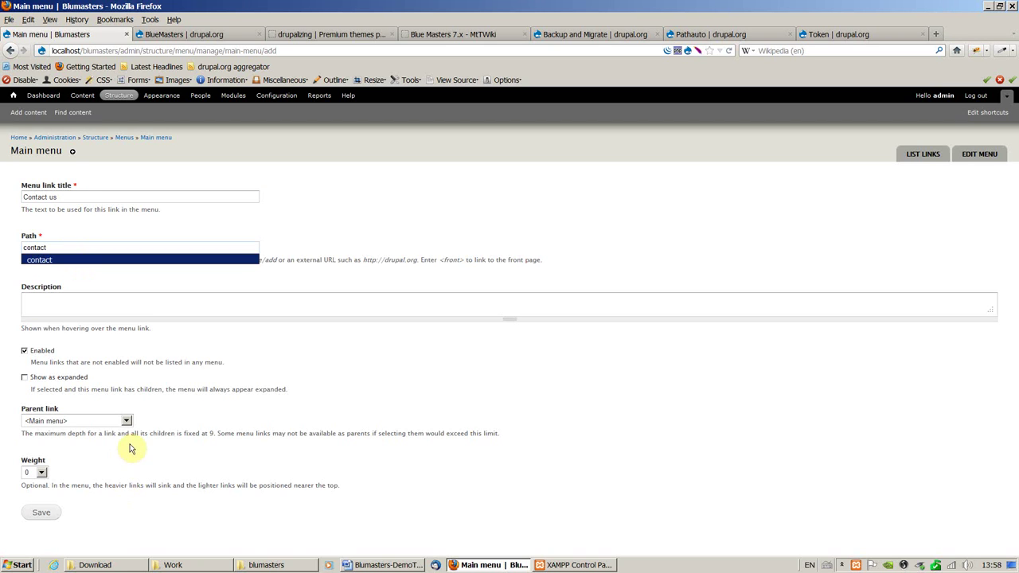
key("Return")
left_click(36, 515)
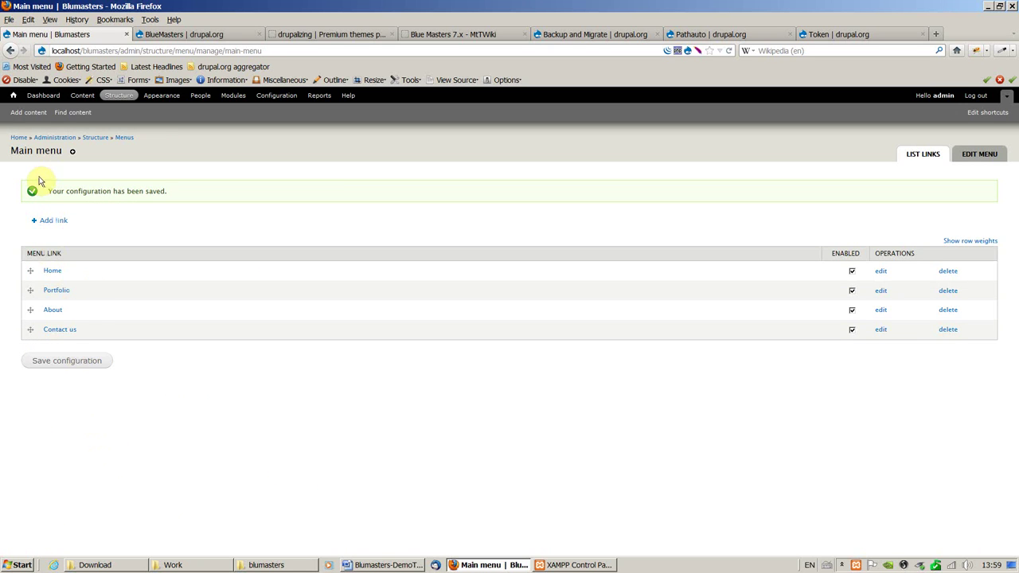
Step: Check the Contact us link on the site's home page, view the contact form it opens, and return to the home page
left_click(18, 139)
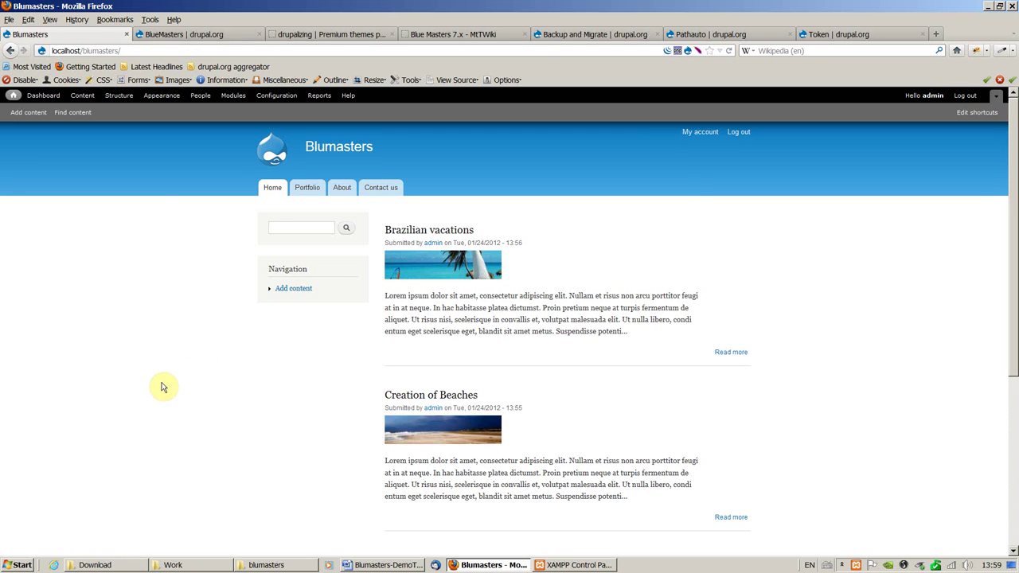
left_click(380, 192)
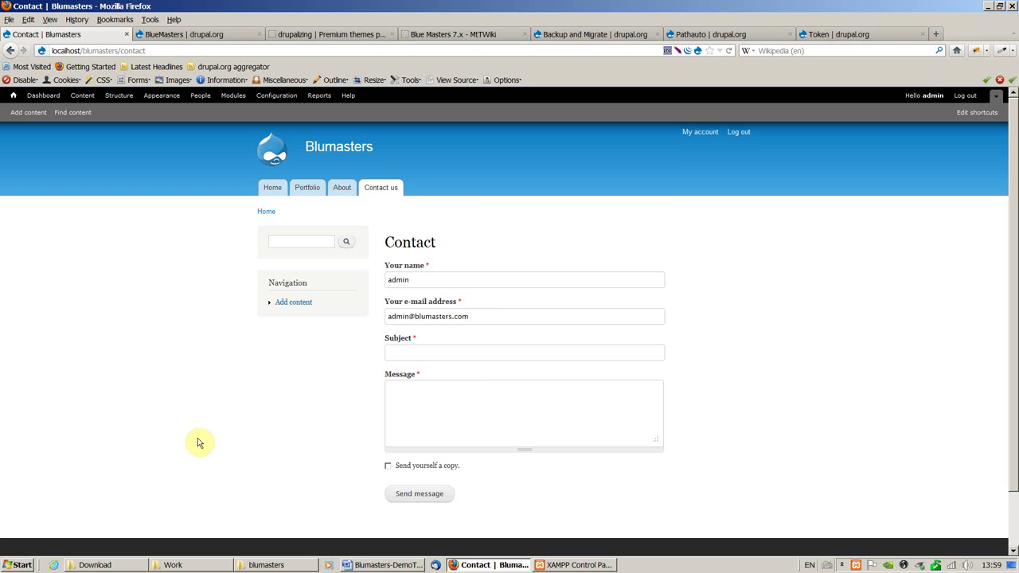
left_click(278, 198)
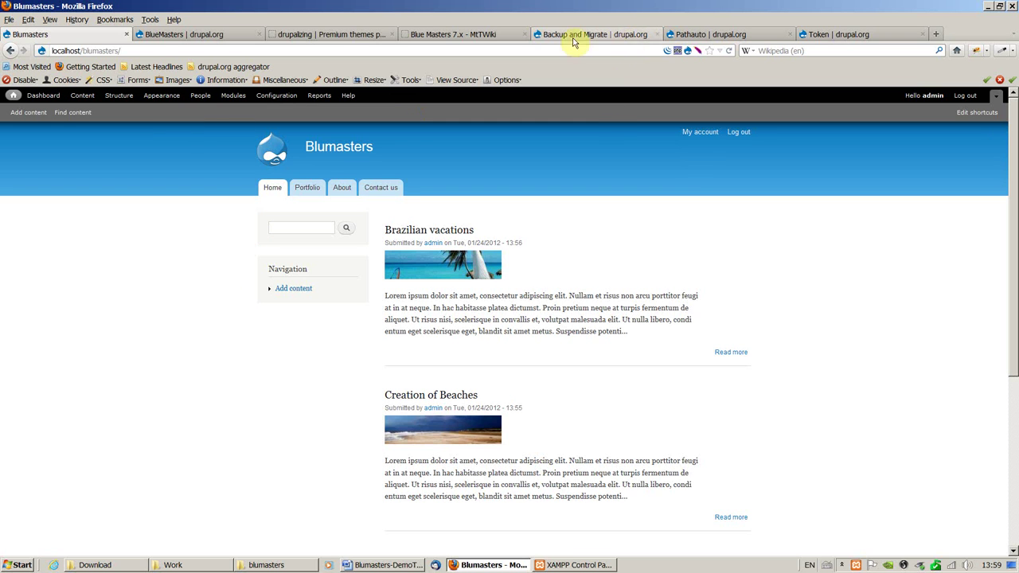
Step: Switch to the BlueMasters live demo and examine its home page's slideshow, three content blocks and footer sections
left_click(337, 35)
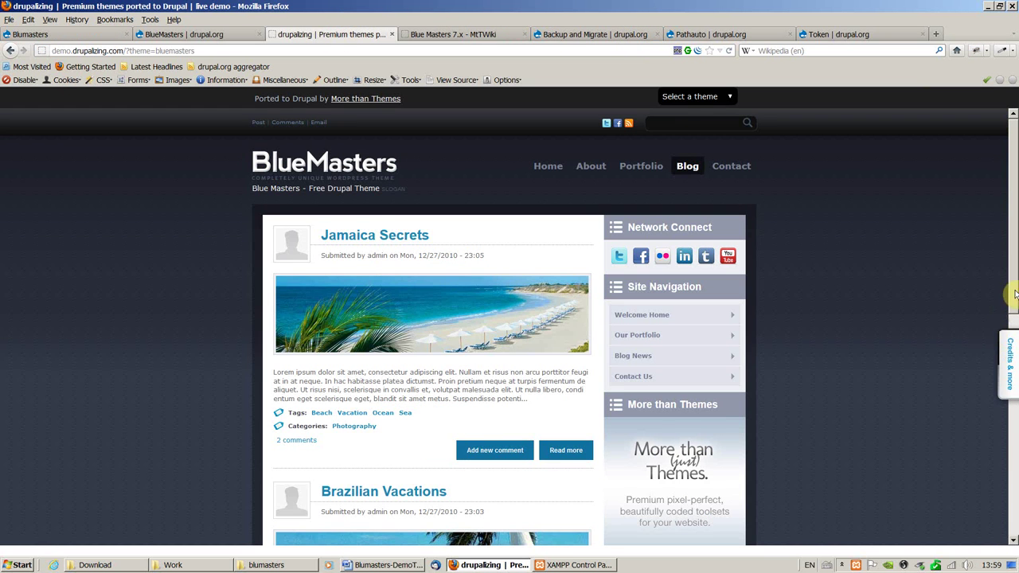
left_click(550, 168)
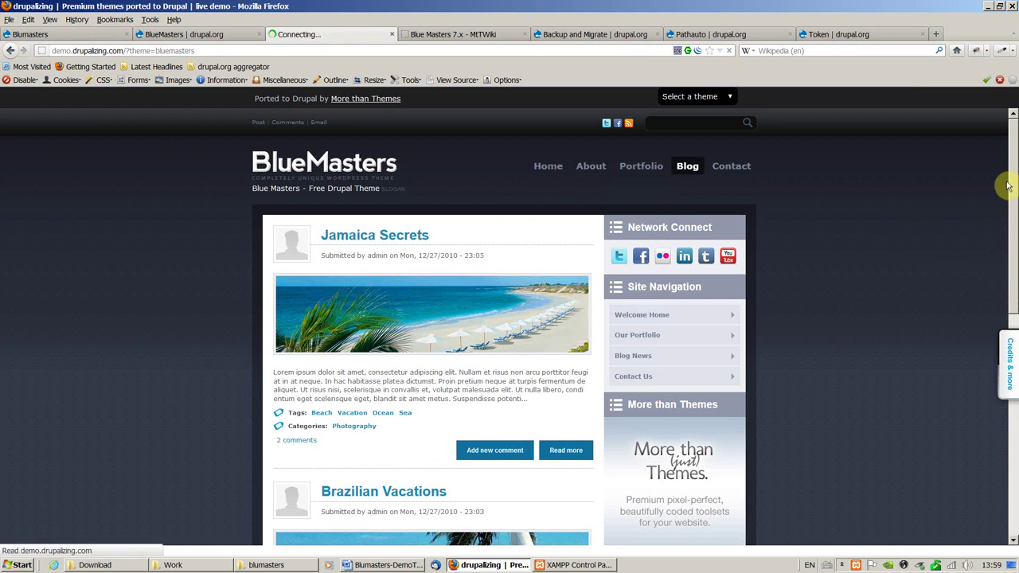
left_click_drag(1015, 213, 1014, 326)
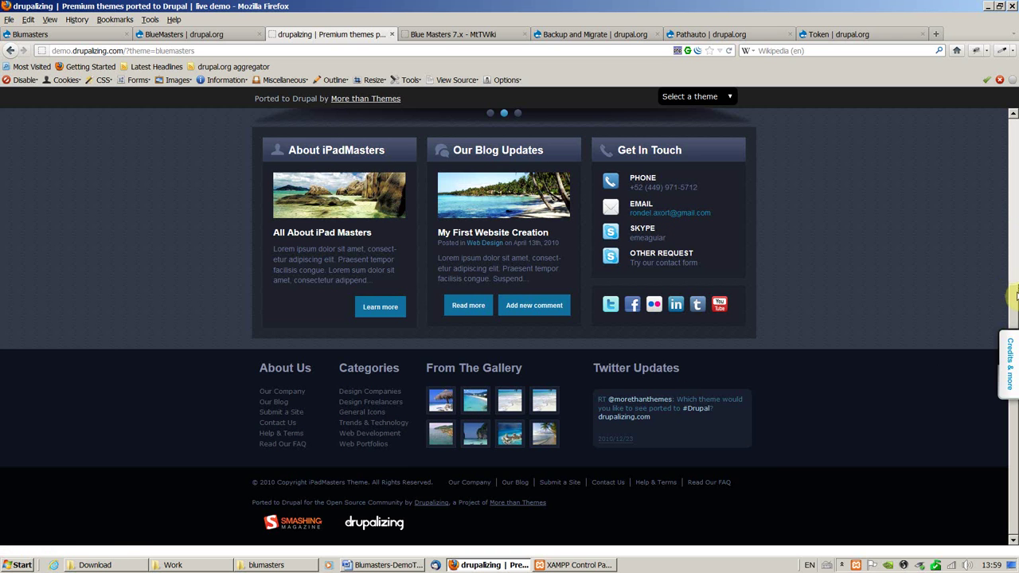
scroll(1015, 299, "up", 2)
scroll(1015, 297, "up", 1)
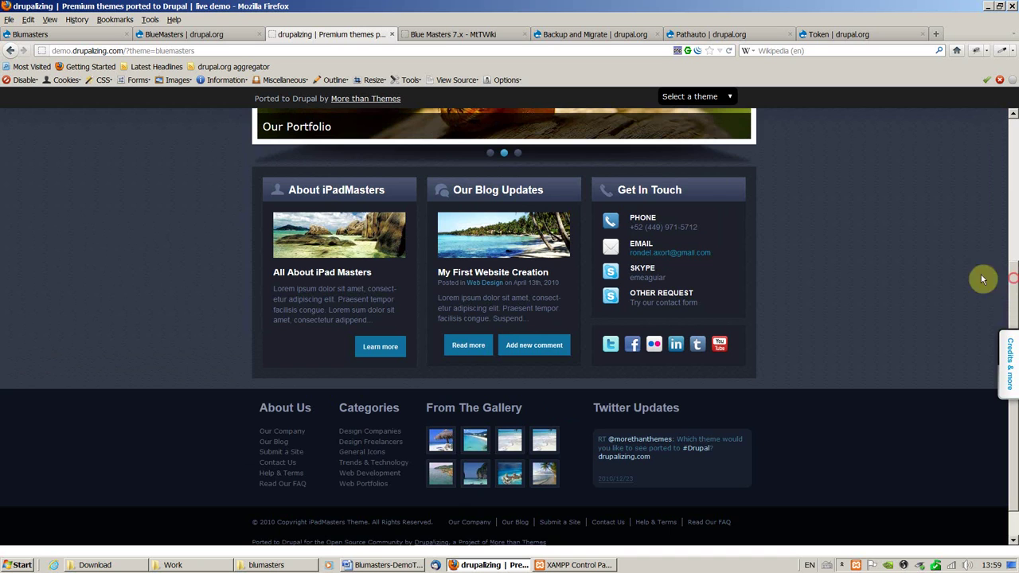